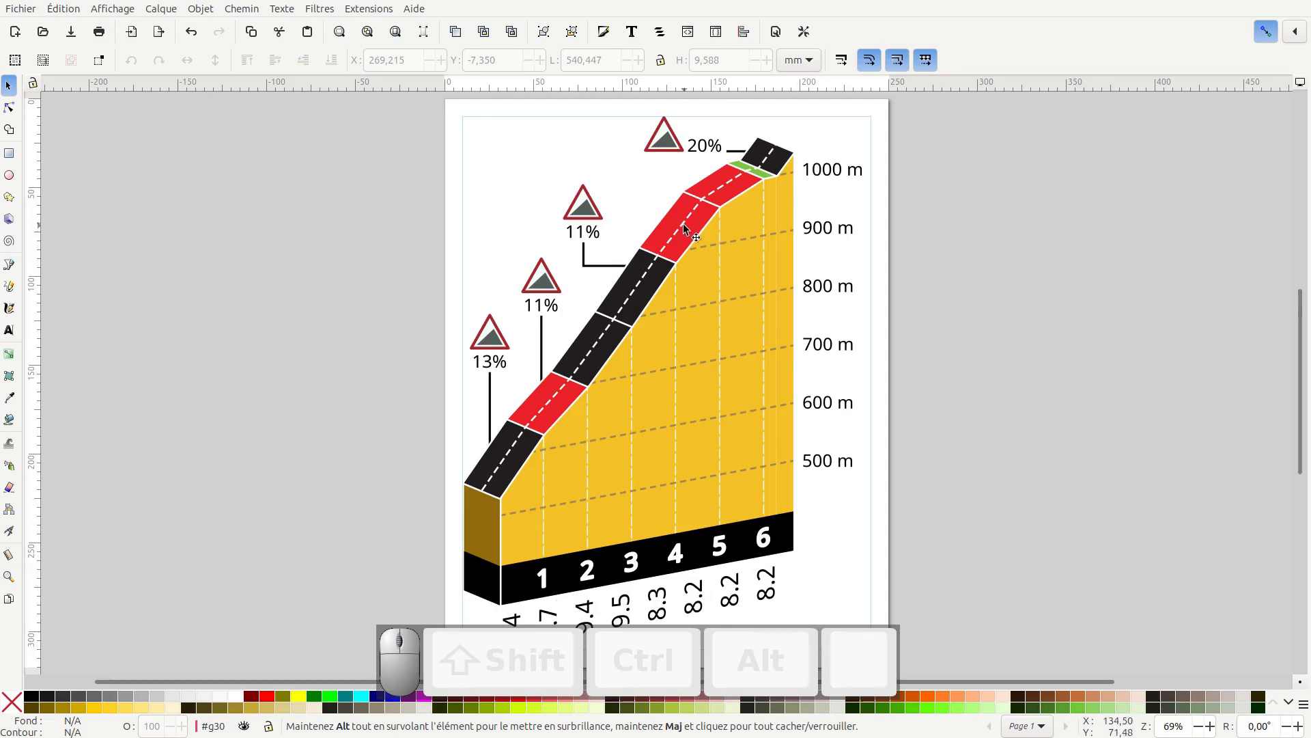
# Create a new blank document and display its window in full screen
pyautogui.click(24, 10)
pyautogui.click(28, 24)
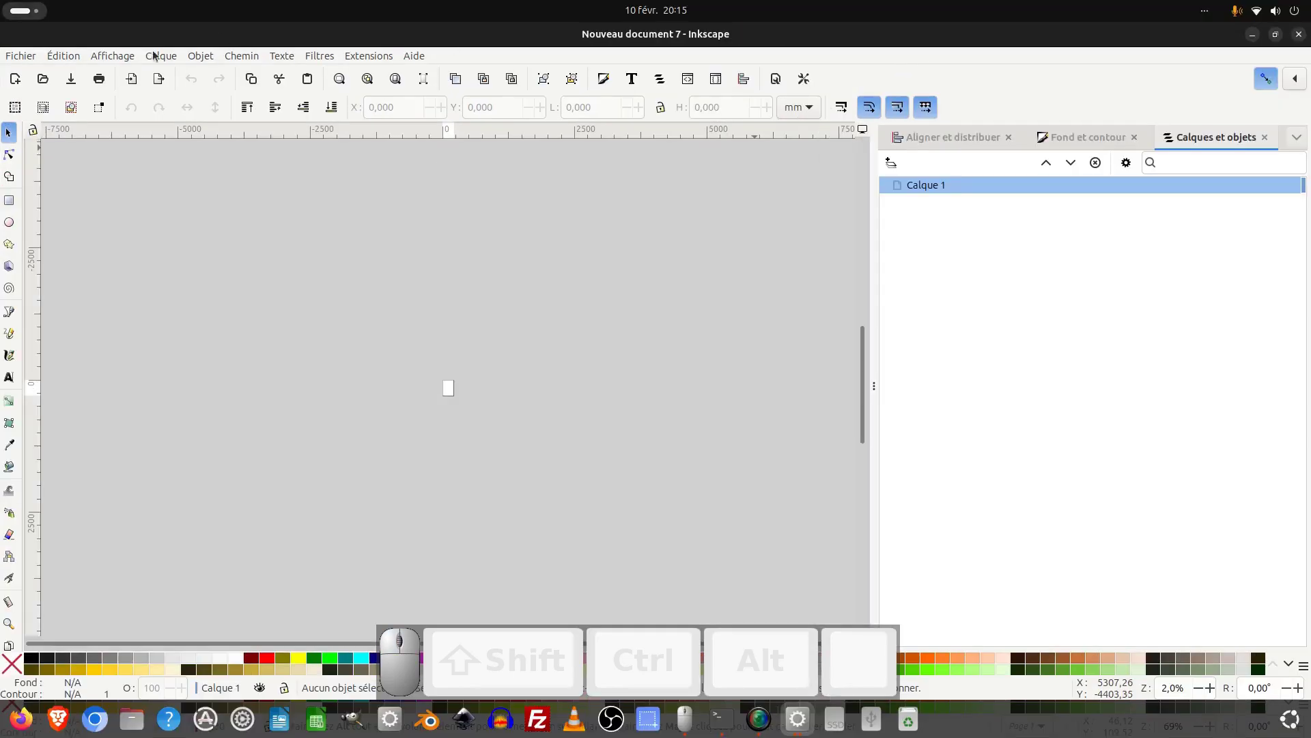
pyautogui.click(112, 55)
pyautogui.click(137, 367)
pyautogui.click(113, 8)
pyautogui.click(235, 345)
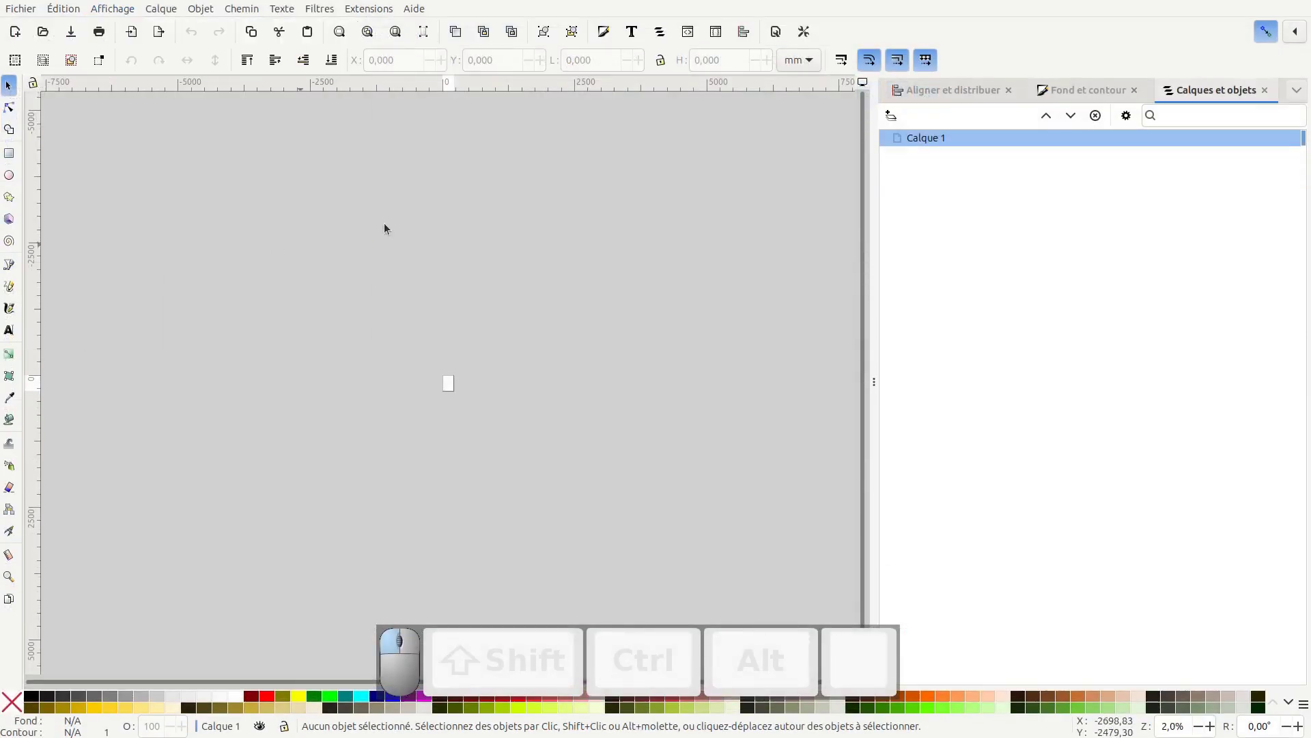
# Close the docked Aligner et distribuer, Fond et contour and Calques et objets dialogs
pyautogui.click(1008, 90)
pyautogui.click(993, 91)
pyautogui.click(994, 90)
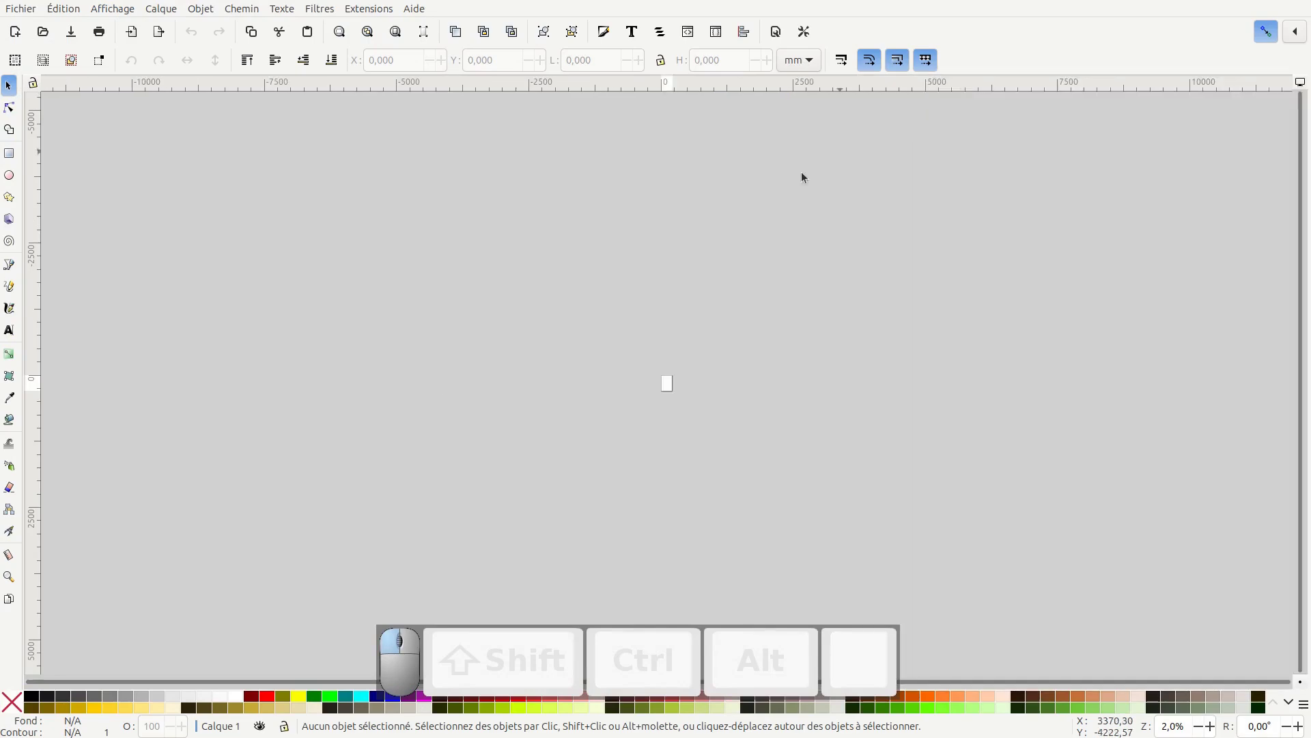
# Import image_graph.png from the Bureau folder as an embedded image, using the file's resolution and default rendering, and fit the page in view
pyautogui.click(27, 11)
pyautogui.click(123, 180)
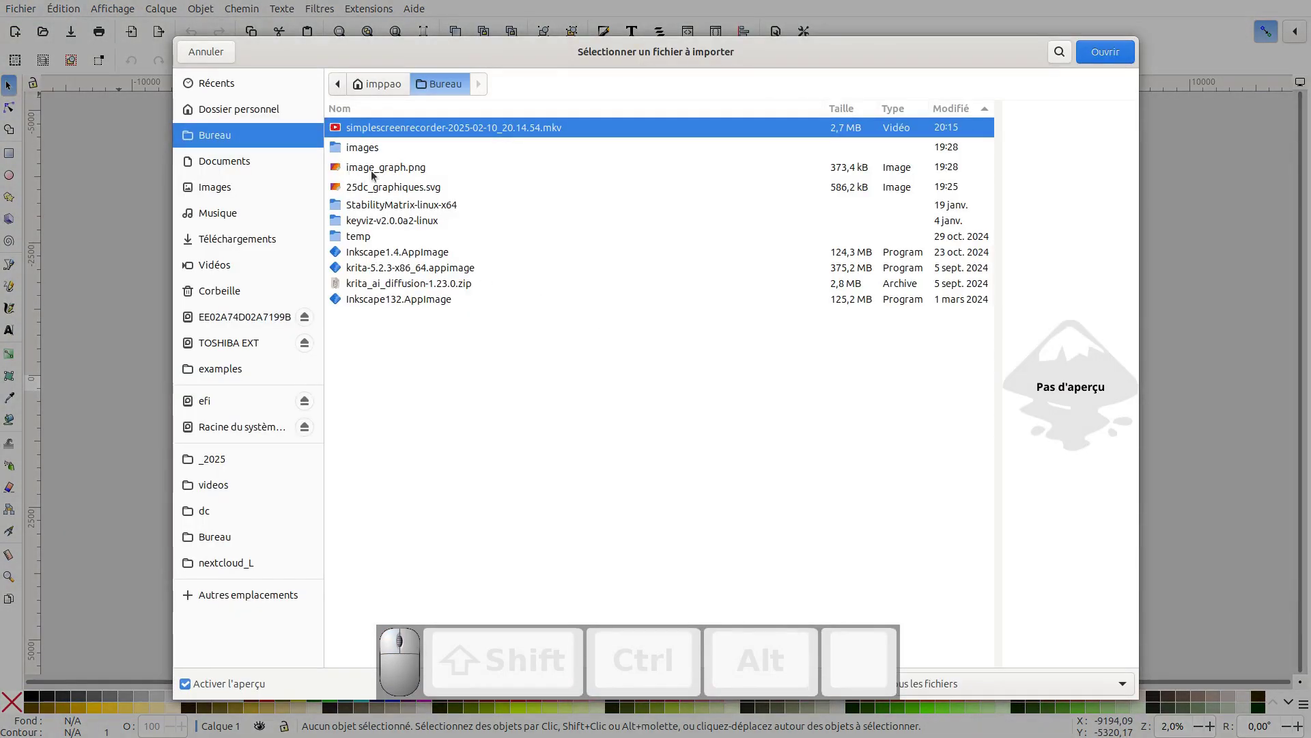
pyautogui.click(367, 176)
pyautogui.click(1105, 52)
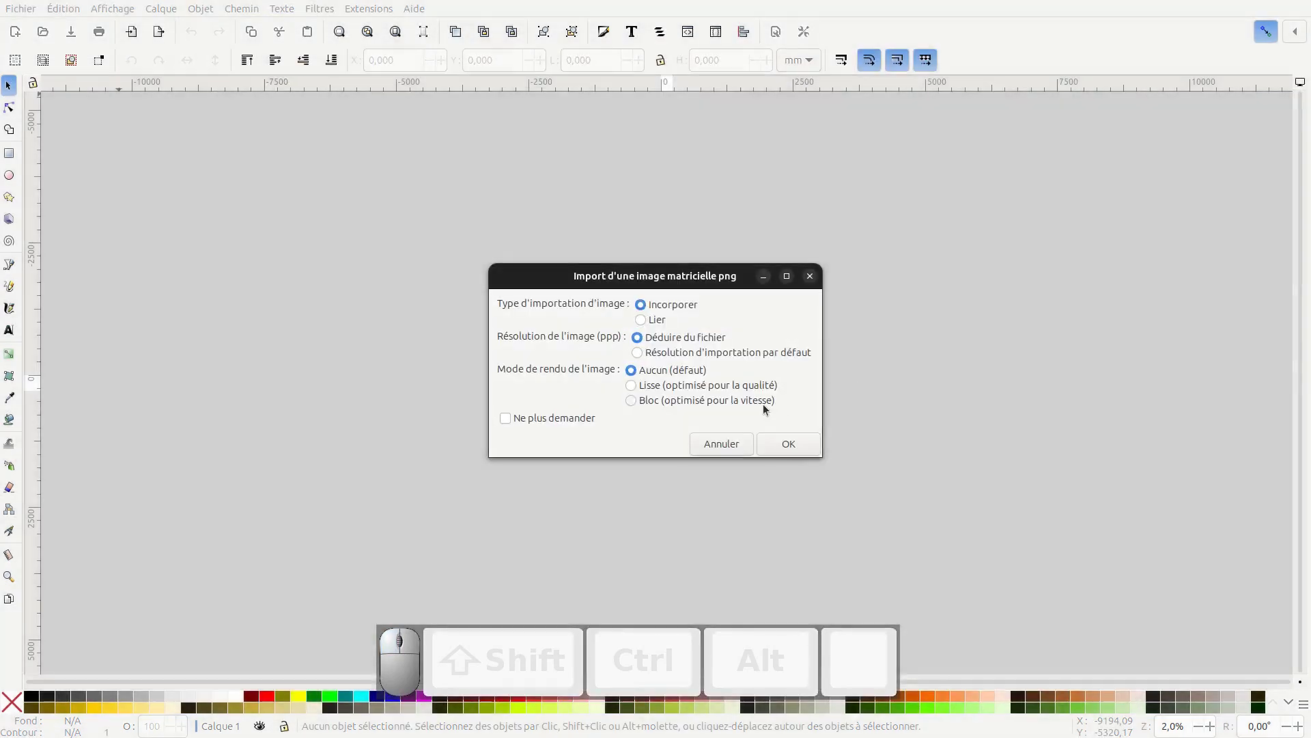
pyautogui.click(789, 443)
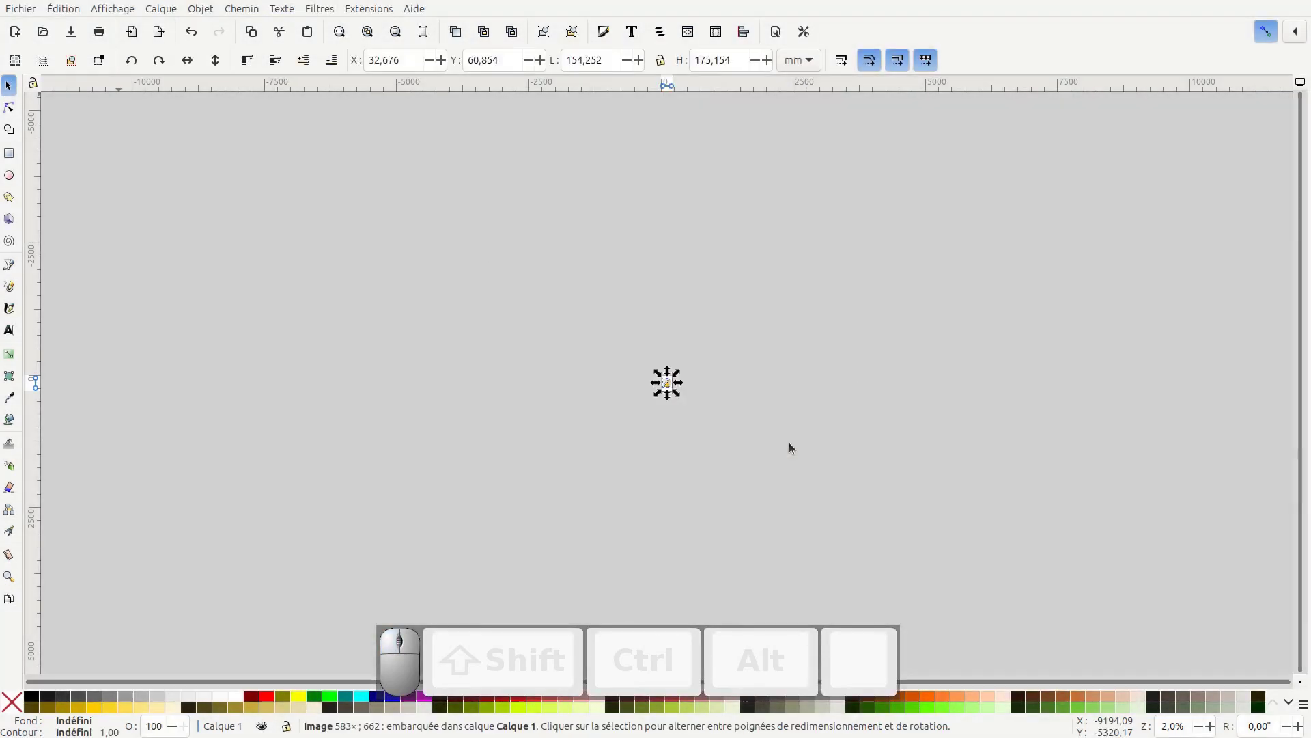
pyautogui.click(395, 32)
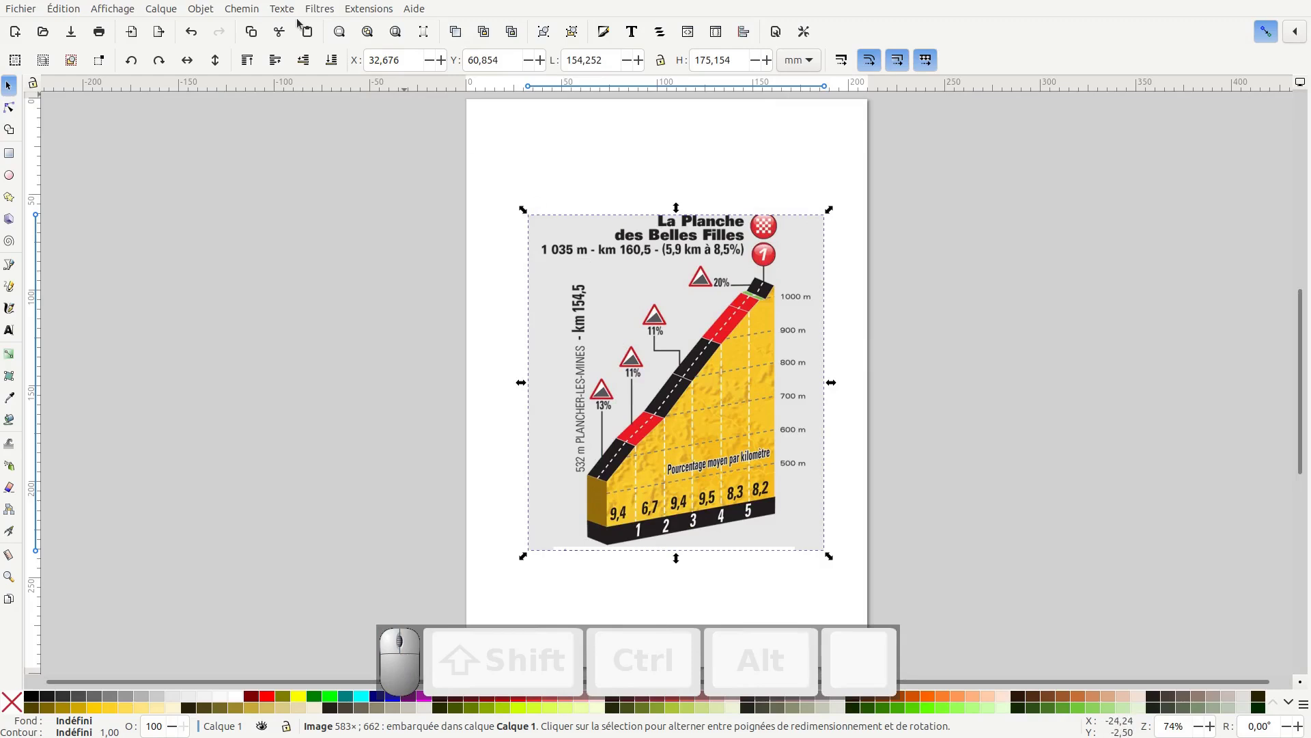
# Show the layers and objects list, rename the Calque 1 layer as modele and collapse it
pyautogui.click(206, 13)
pyautogui.click(209, 24)
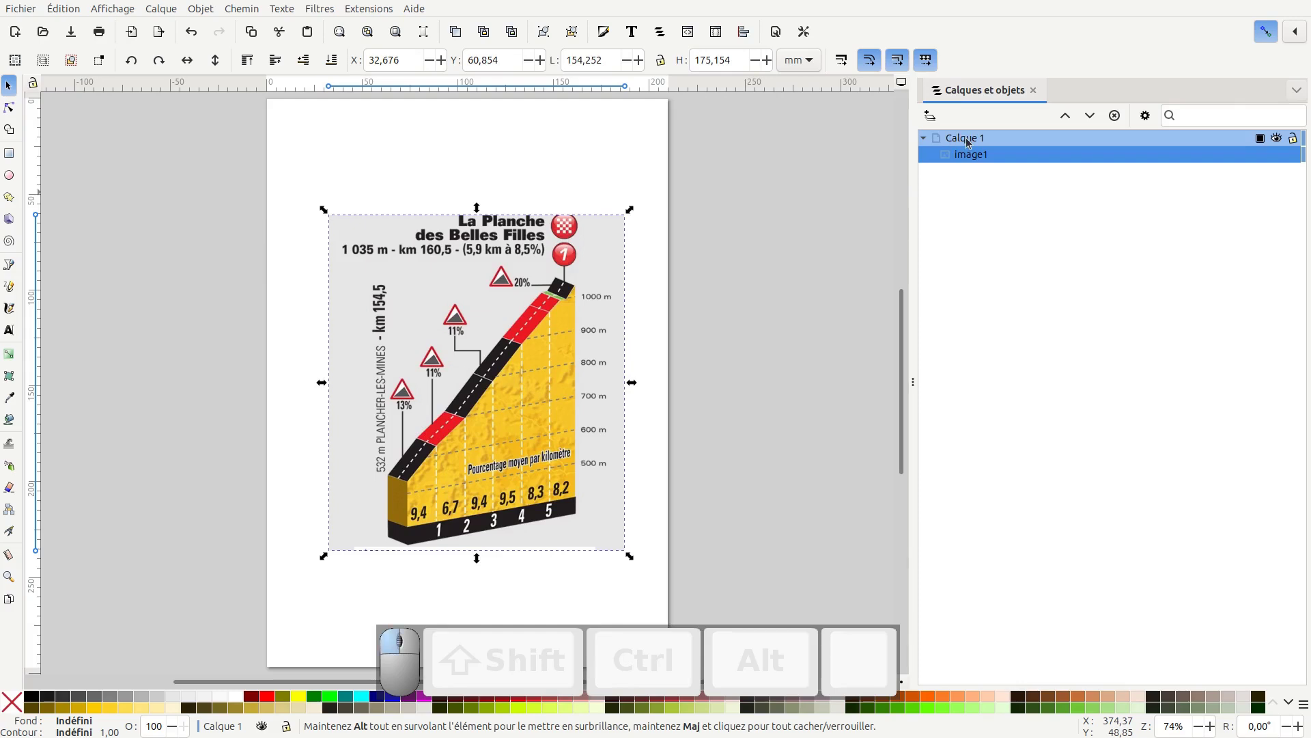
pyautogui.doubleClick(967, 139)
pyautogui.write('mod')
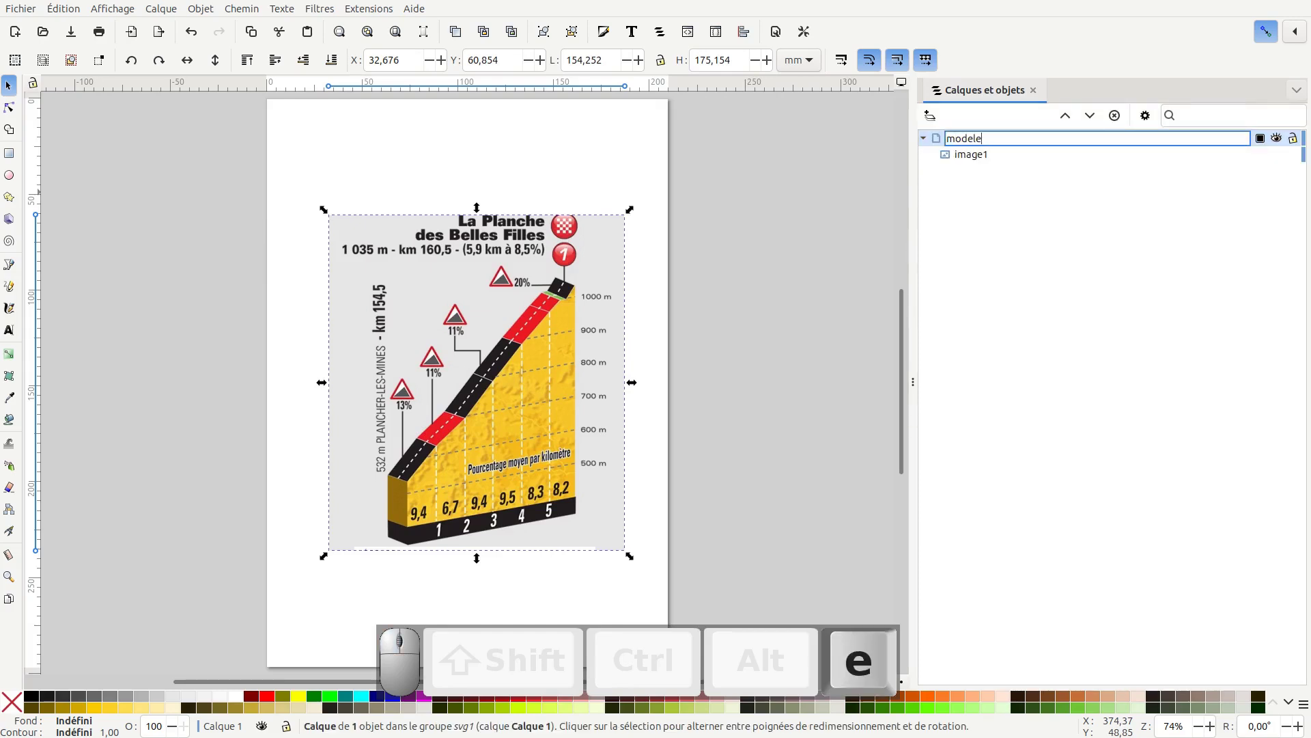
pyautogui.write('ele')
pyautogui.press('Return')
pyautogui.click(924, 140)
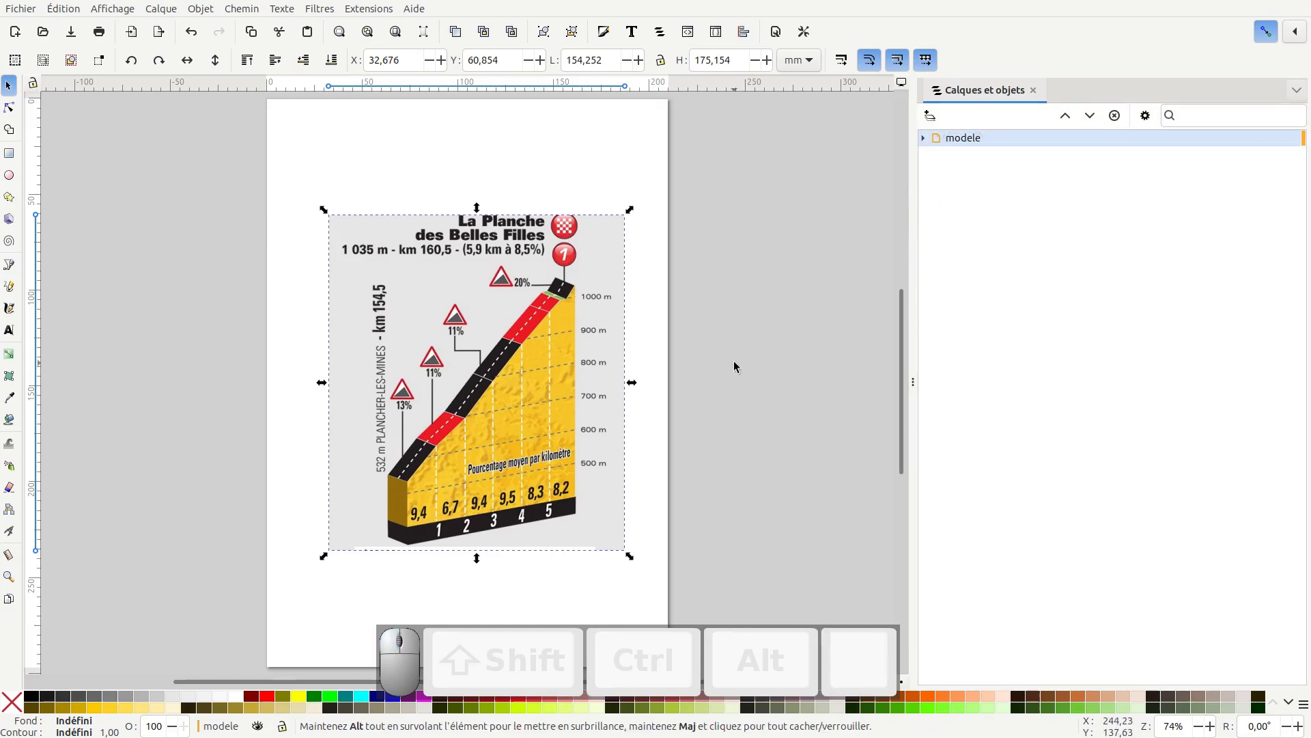
# Switch to the finished chart document, show its layers and make the outils layer visible
pyautogui.hotkey('alt', 'Tab')
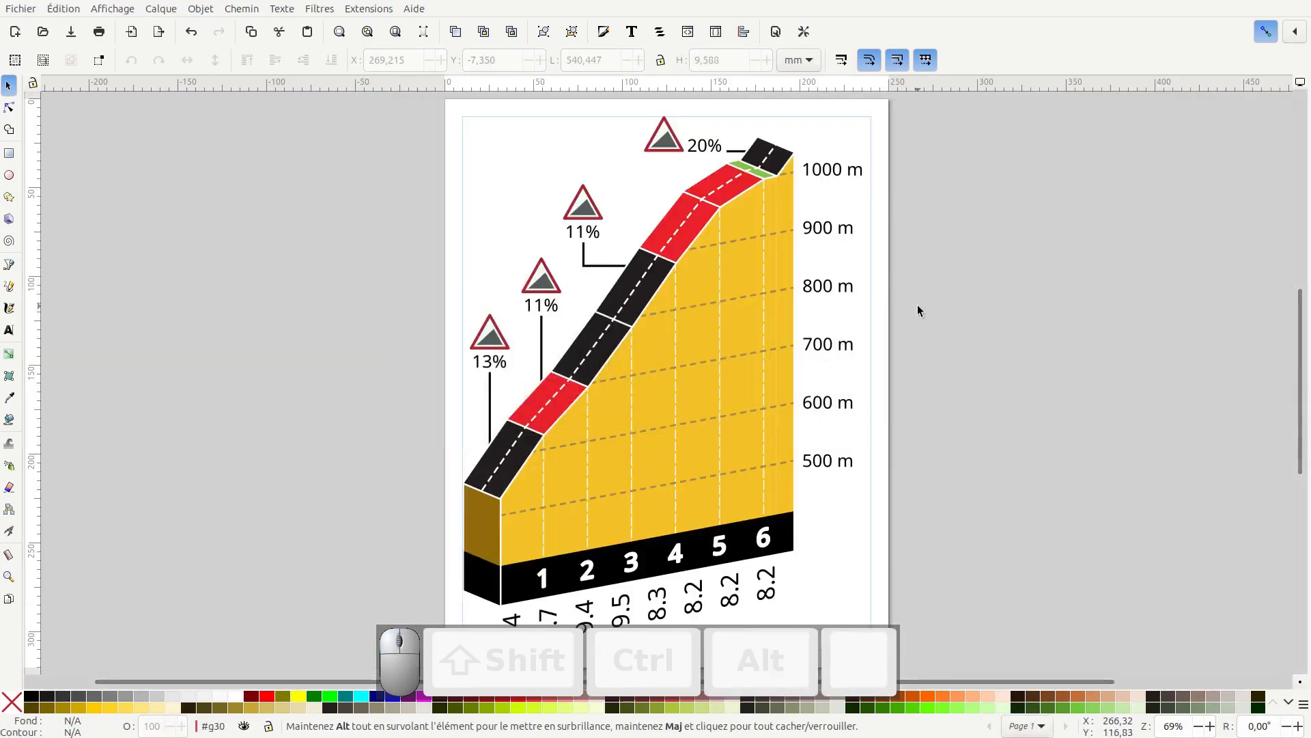
pyautogui.hotkey('ctrl', 'shift', 'l')
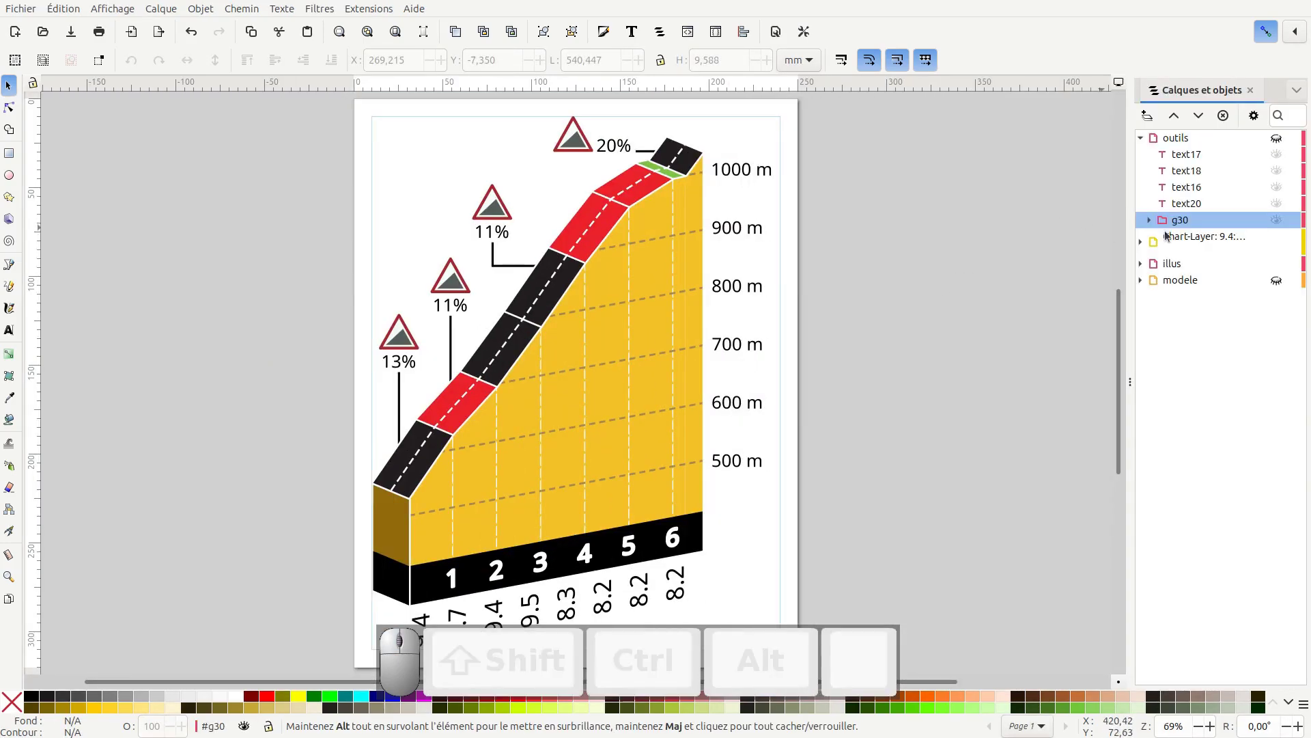
pyautogui.moveTo(1130, 248); pyautogui.dragTo(835, 253)
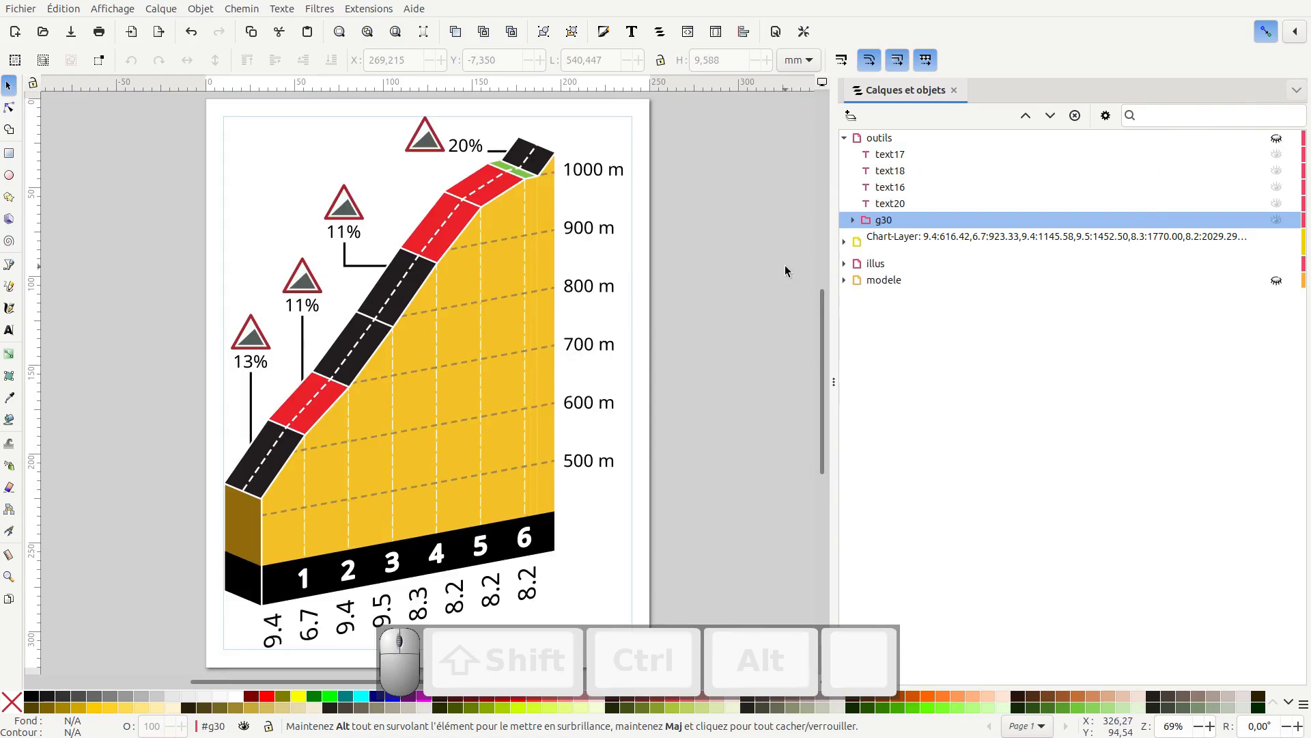
pyautogui.click(1279, 139)
pyautogui.moveTo(760, 319); pyautogui.dragTo(332, 462)
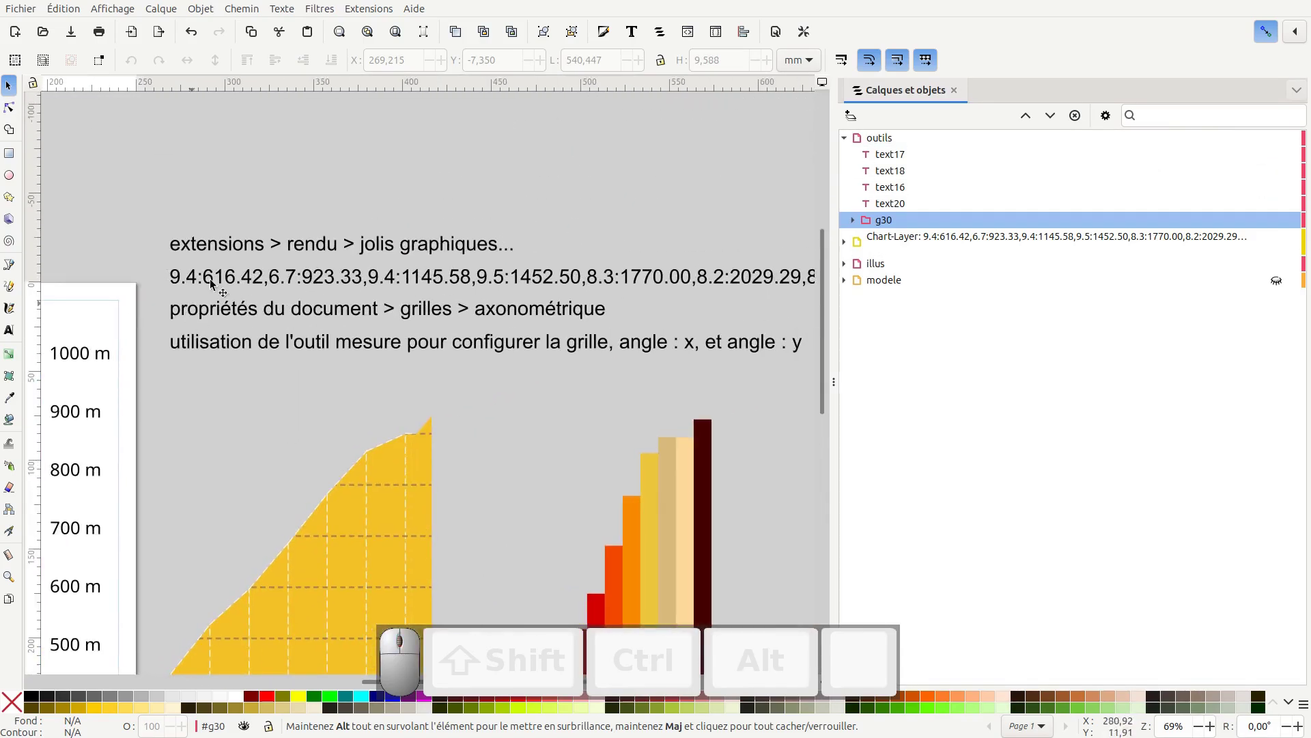
# Copy the entire line of chart data starting with 9.4:616.42 from the notes beside the page
pyautogui.click(9, 332)
pyautogui.click(223, 278)
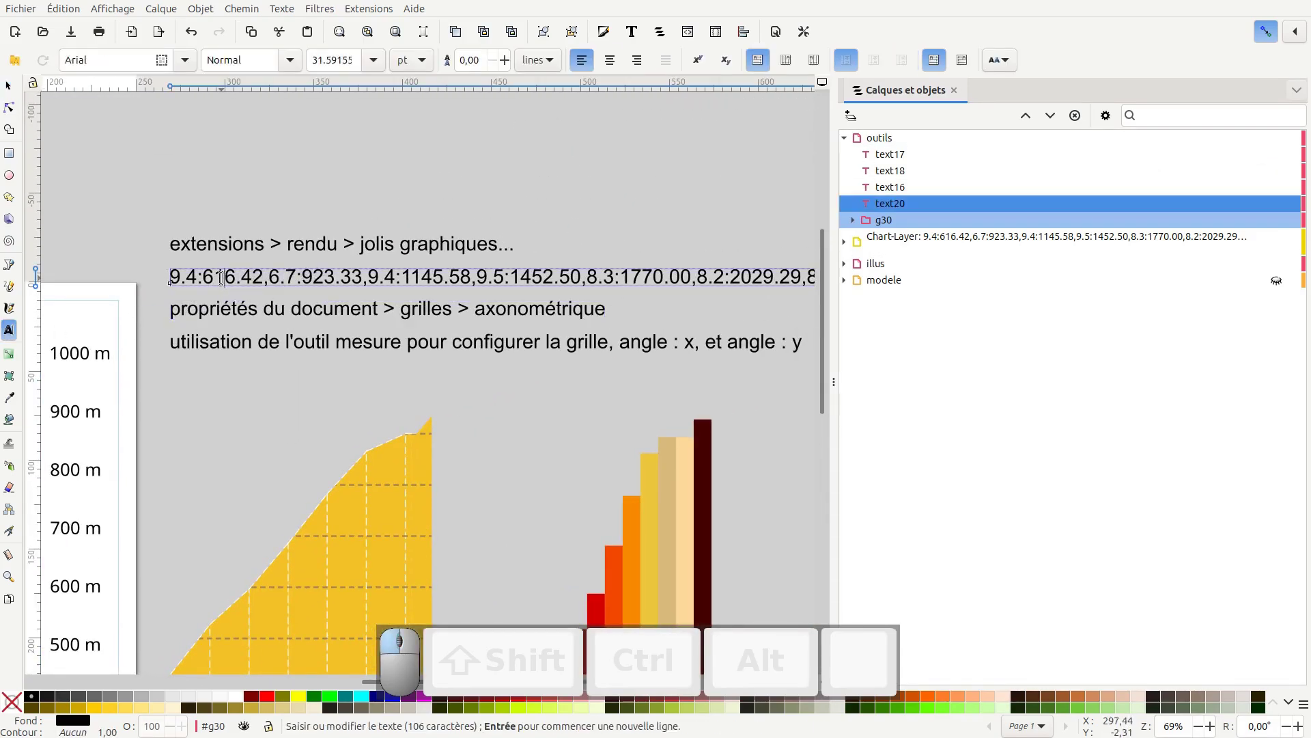
pyautogui.hotkey('ctrl', 'a')
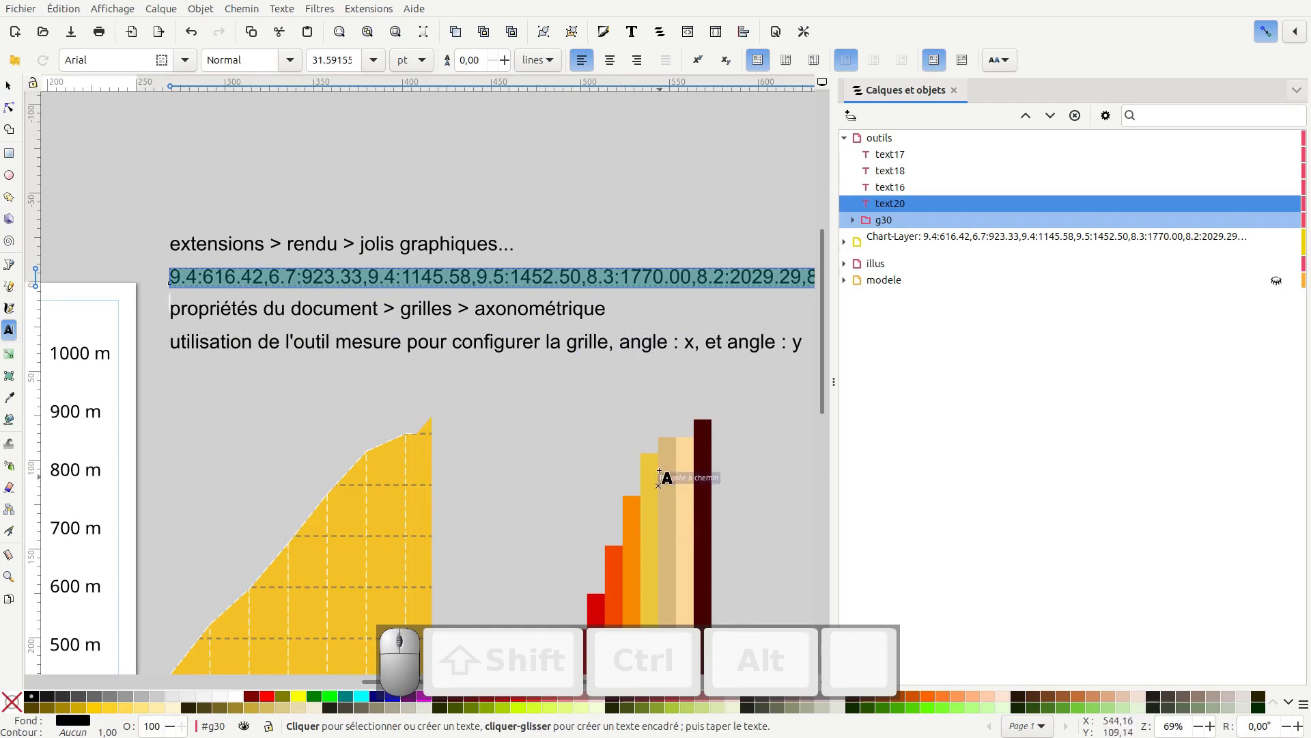
pyautogui.hotkey('ctrl', 'c')
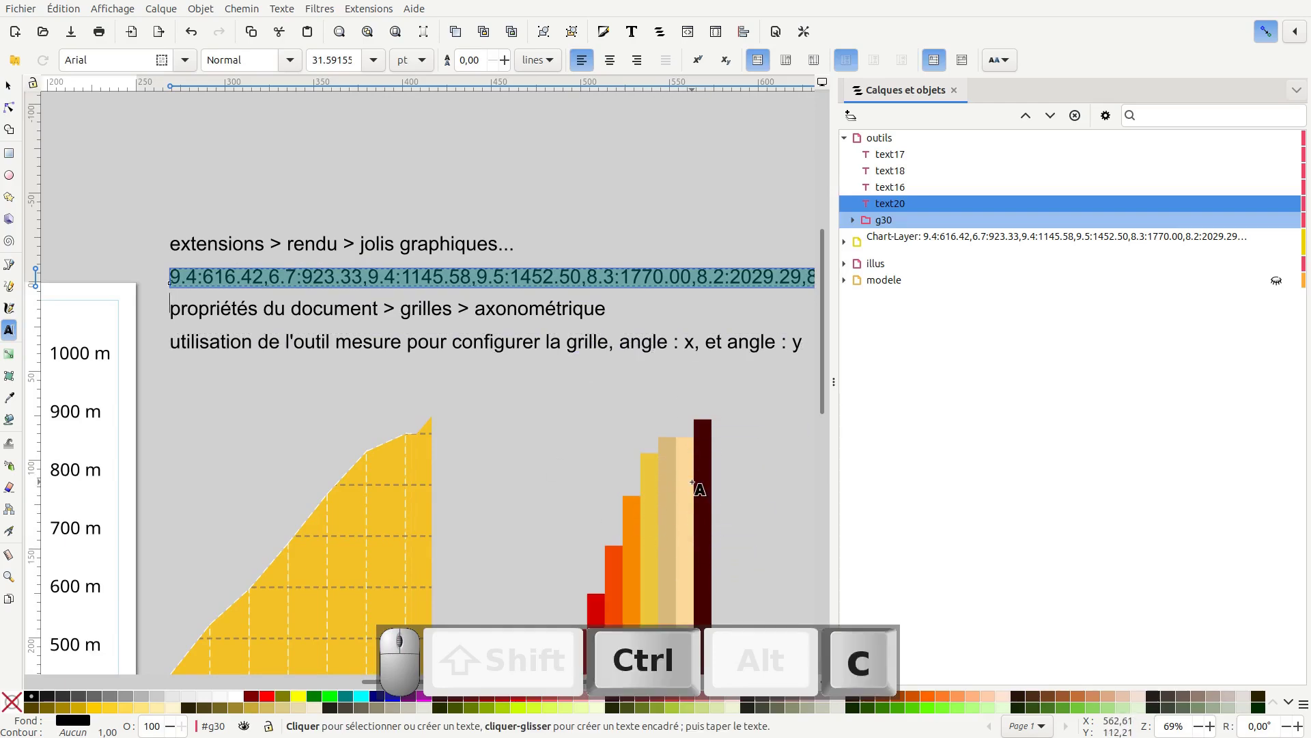
# Return to the new document and open the Jolis graphiques rendering extension, moving its dialog off the imported image
pyautogui.hotkey('alt', 'Tab')
pyautogui.scroll(1, 652, 334)
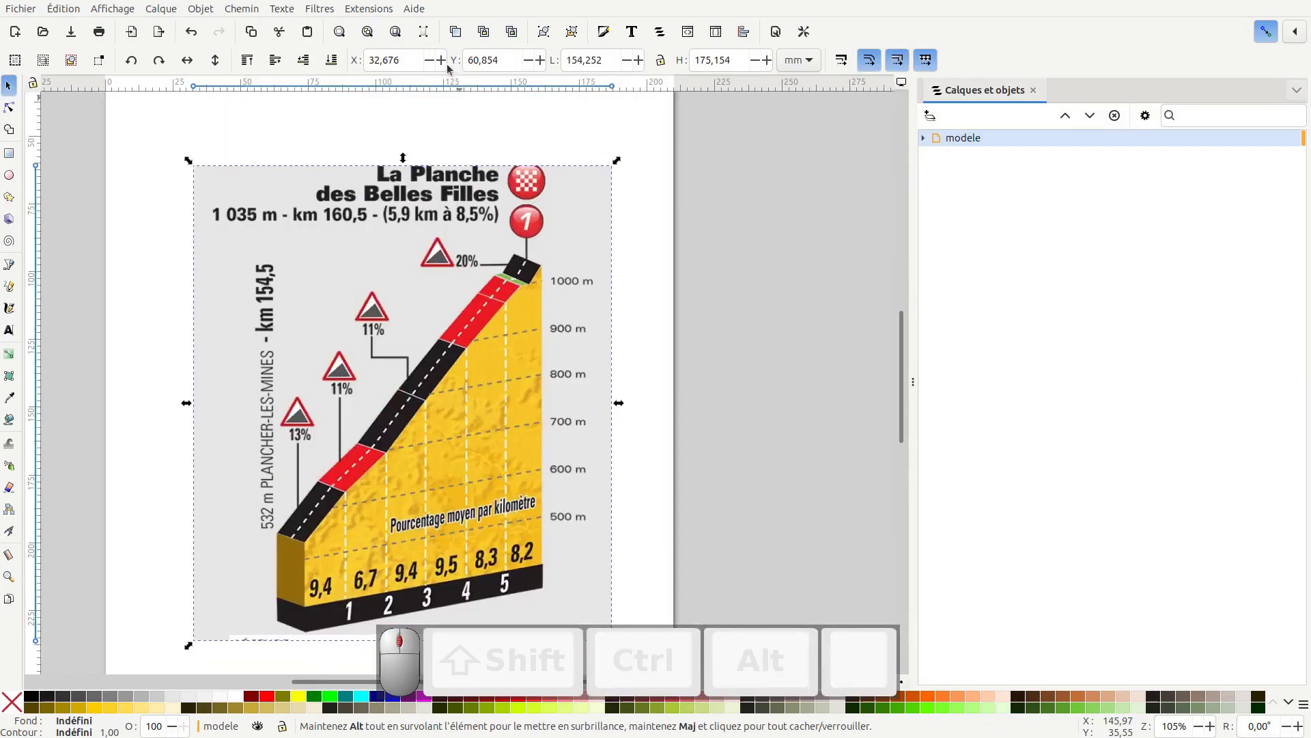
pyautogui.click(363, 10)
pyautogui.moveTo(484, 249)
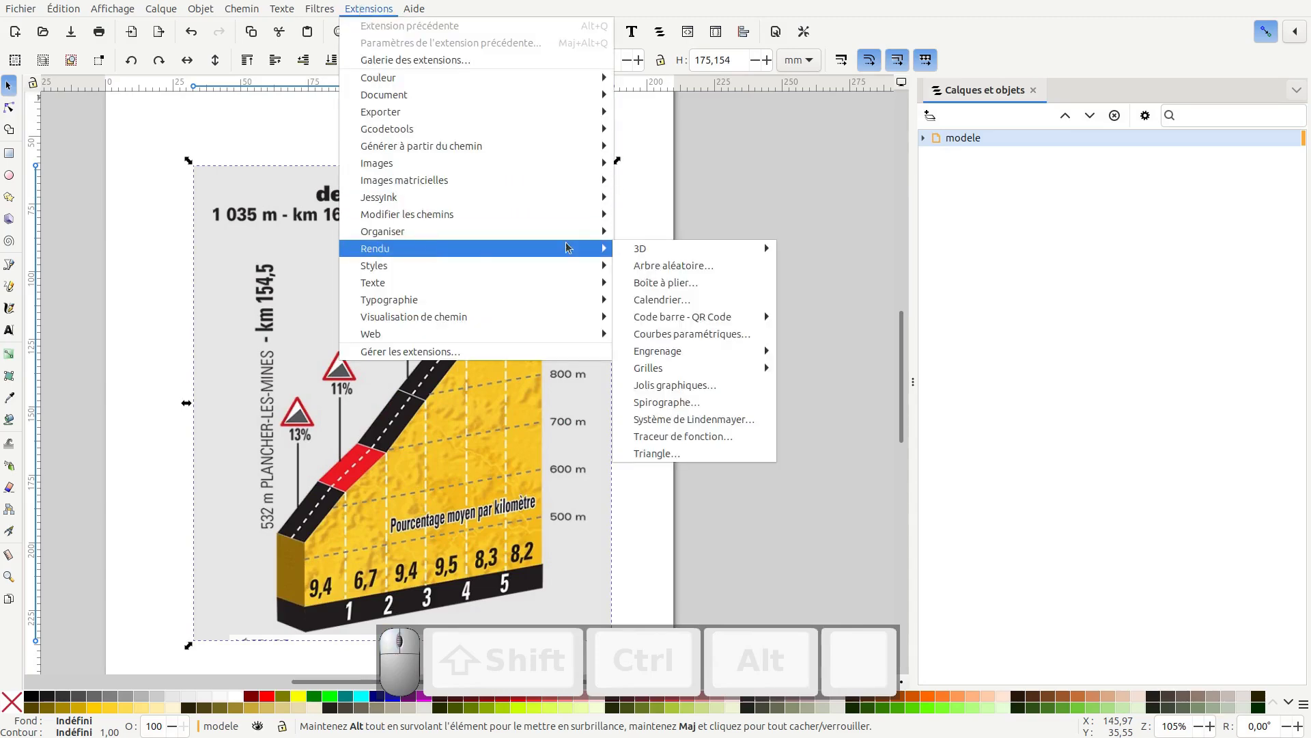
pyautogui.click(712, 386)
pyautogui.moveTo(689, 147); pyautogui.dragTo(779, 135)
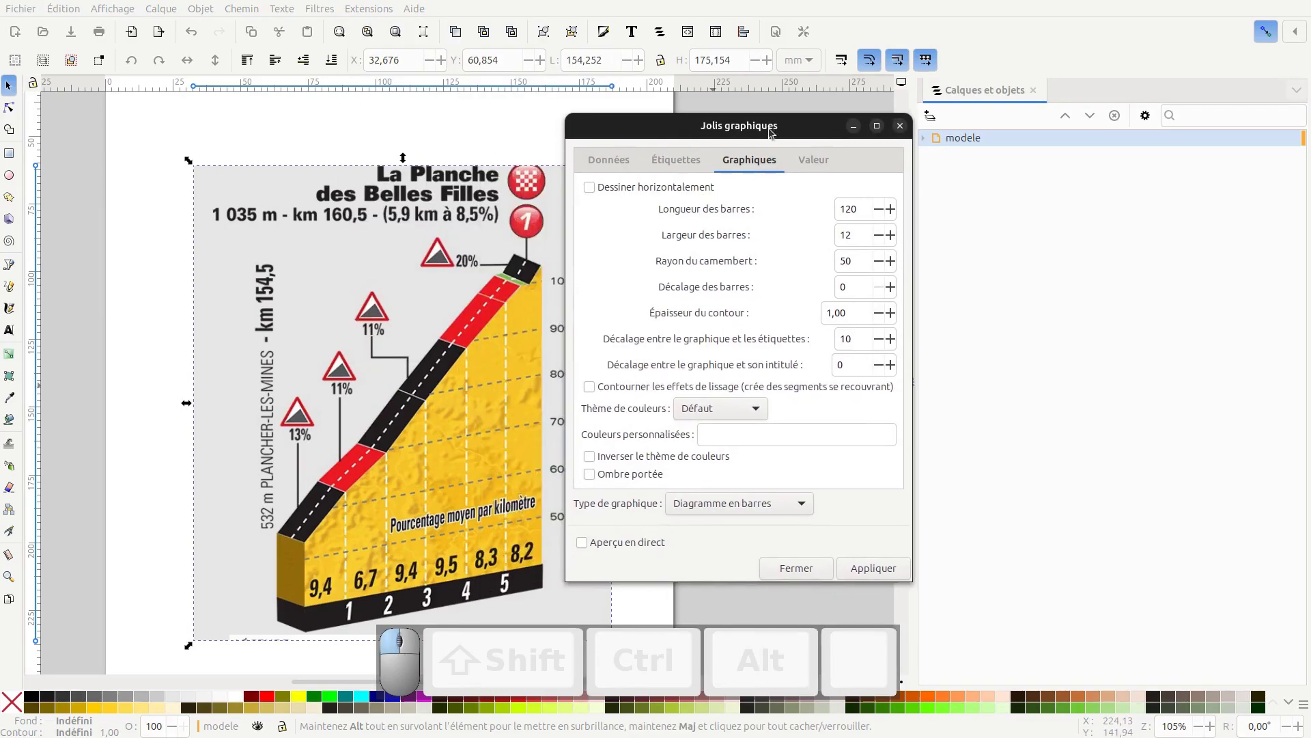
# Replace the chart's direct-entry data with the copied key:value list and turn on the live preview
pyautogui.click(612, 166)
pyautogui.click(628, 192)
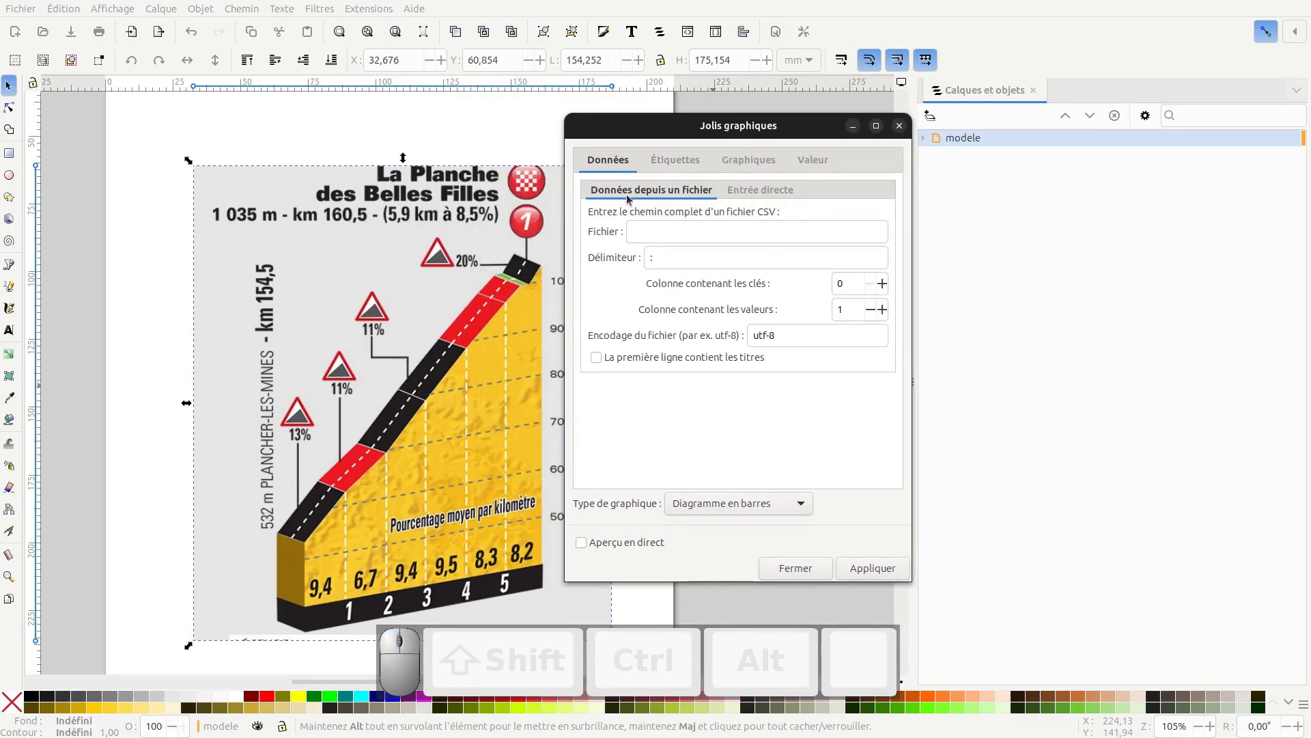
pyautogui.click(658, 231)
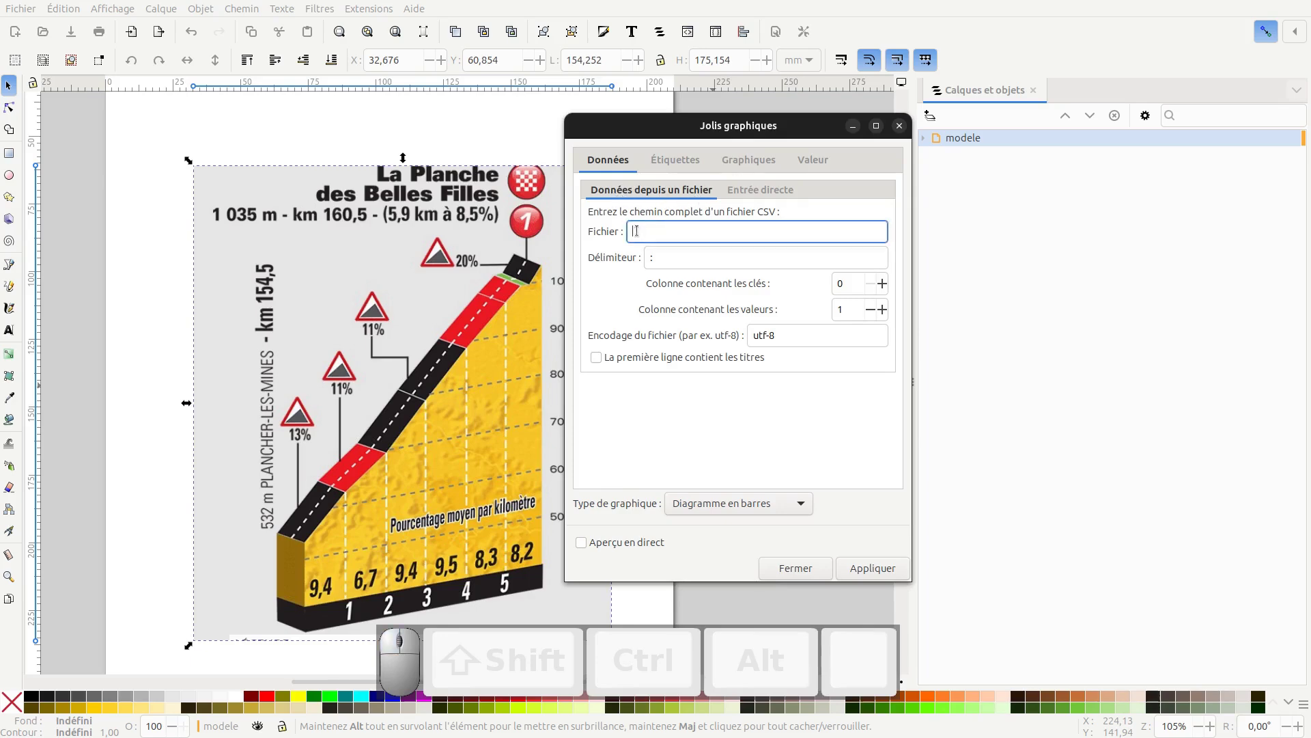
pyautogui.click(686, 257)
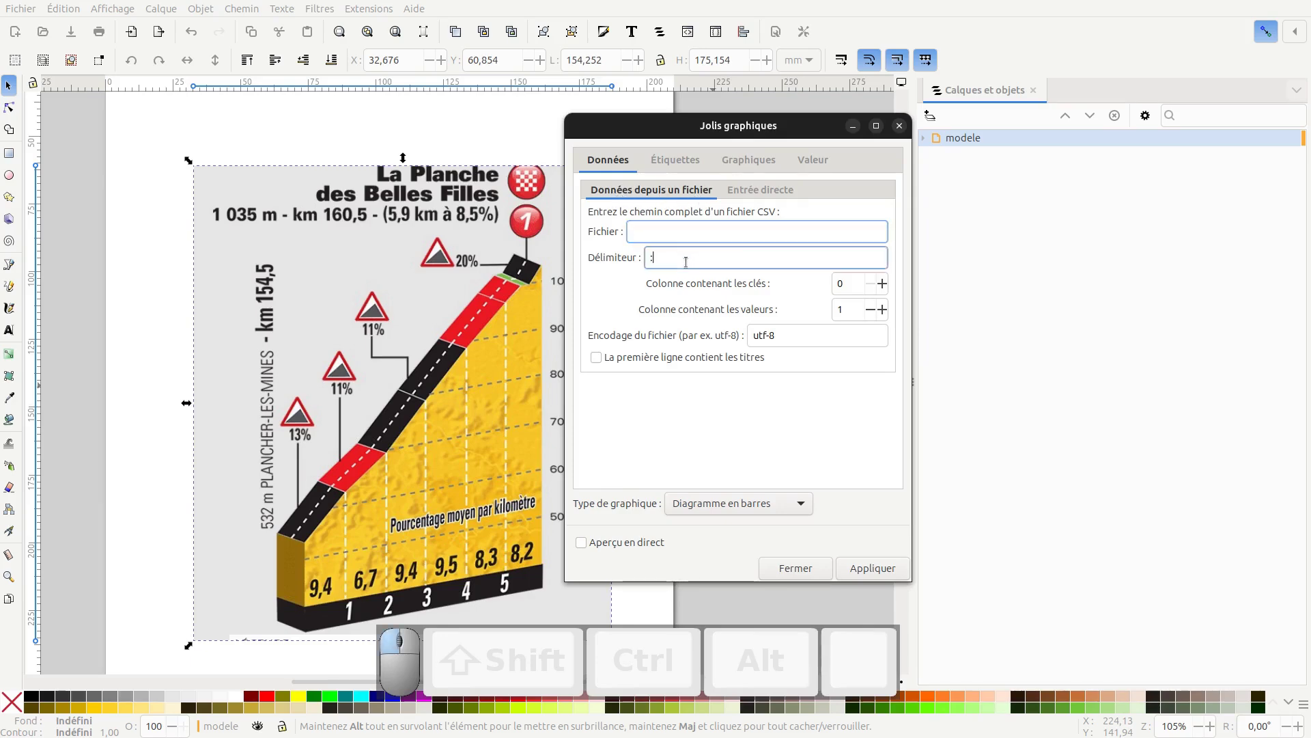
pyautogui.click(767, 192)
pyautogui.click(760, 246)
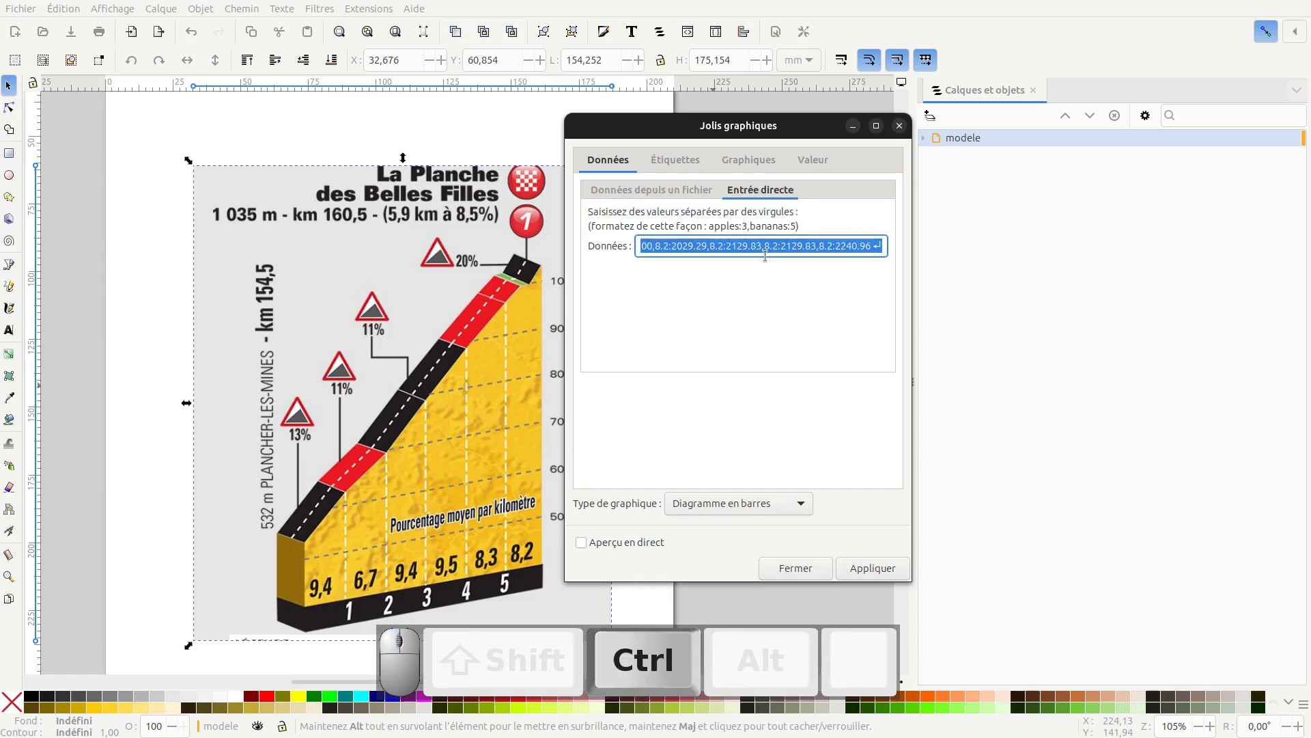
pyautogui.hotkey('ctrl', 'a')
pyautogui.press('BackSpace')
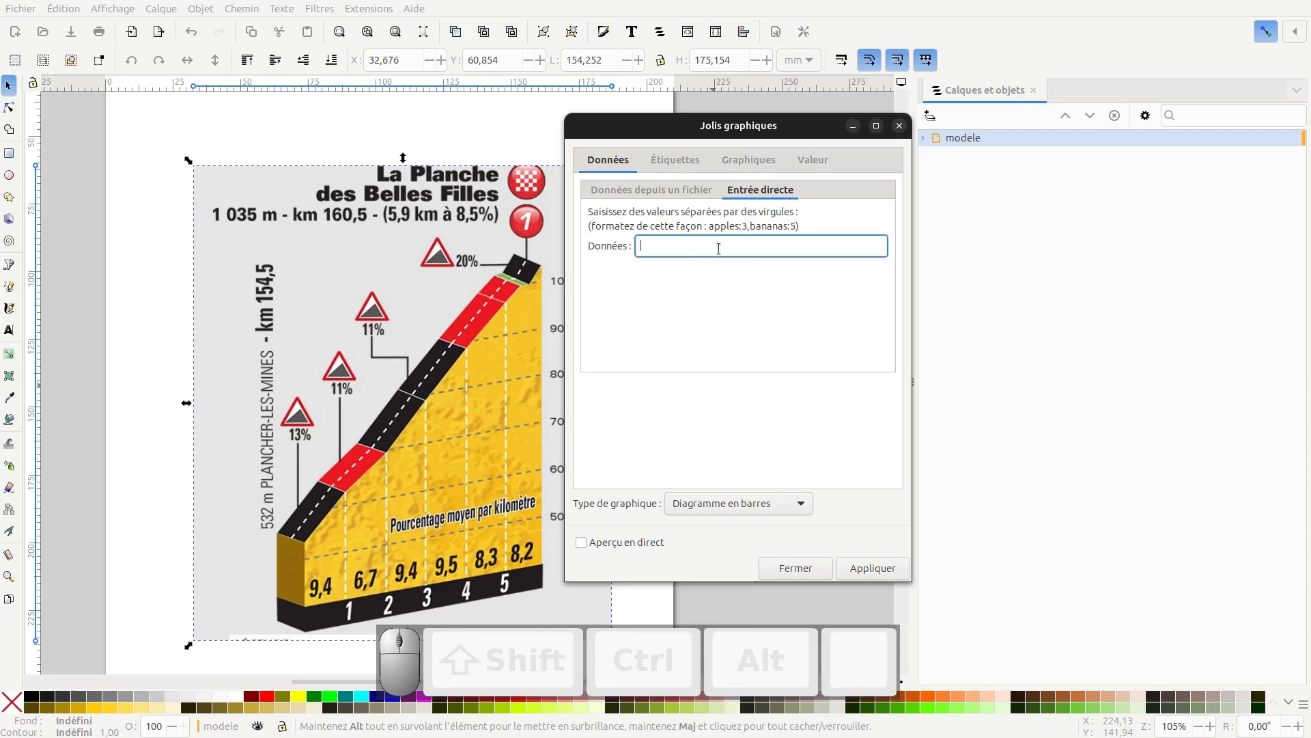
pyautogui.hotkey('ctrl', 'v')
pyautogui.moveTo(704, 123); pyautogui.dragTo(922, 127)
pyautogui.click(799, 546)
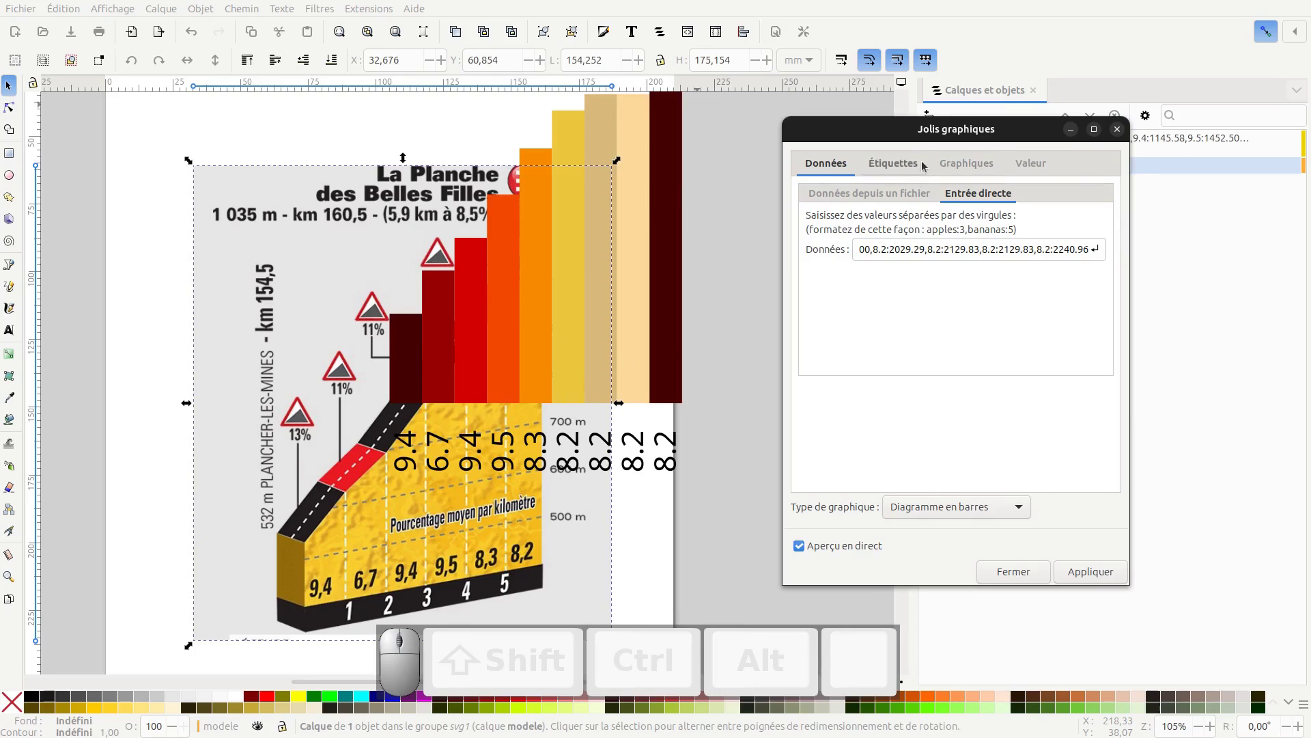
# Look through the label and chart settings, try drawing the bars horizontally, and restore vertical bars
pyautogui.click(900, 164)
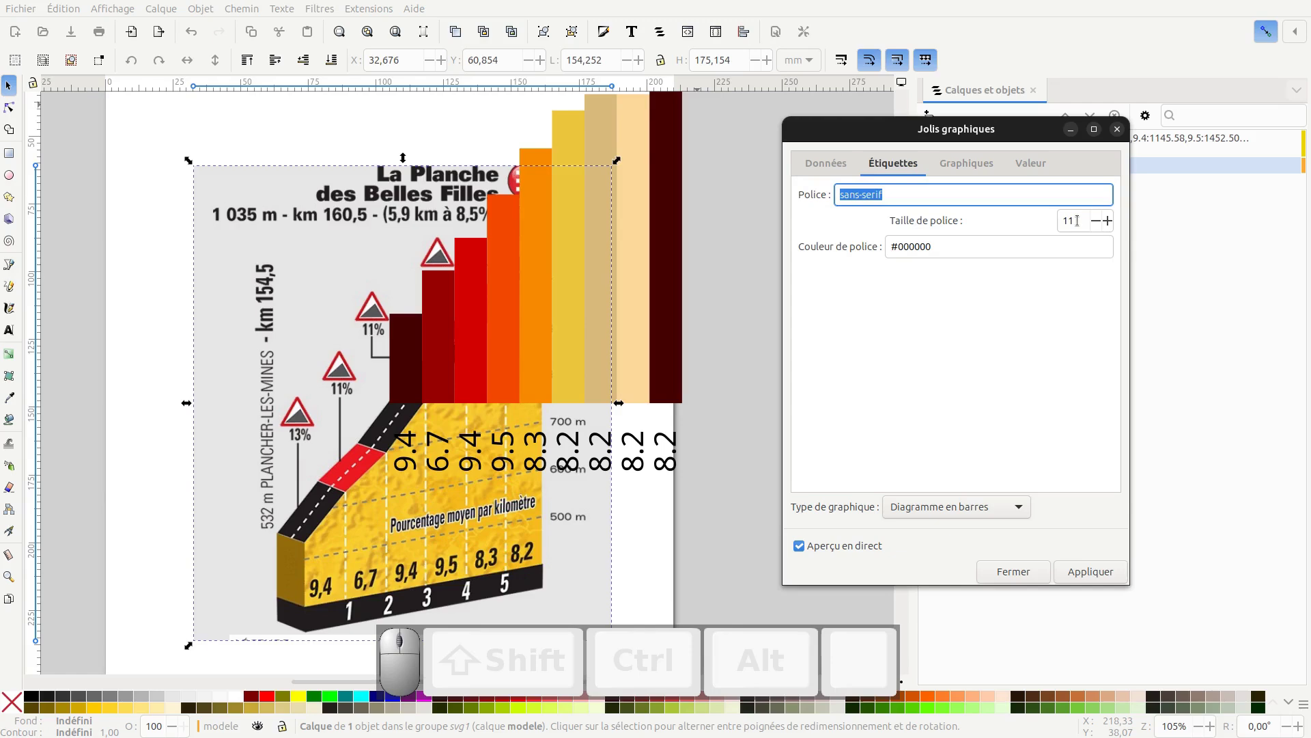
pyautogui.click(974, 170)
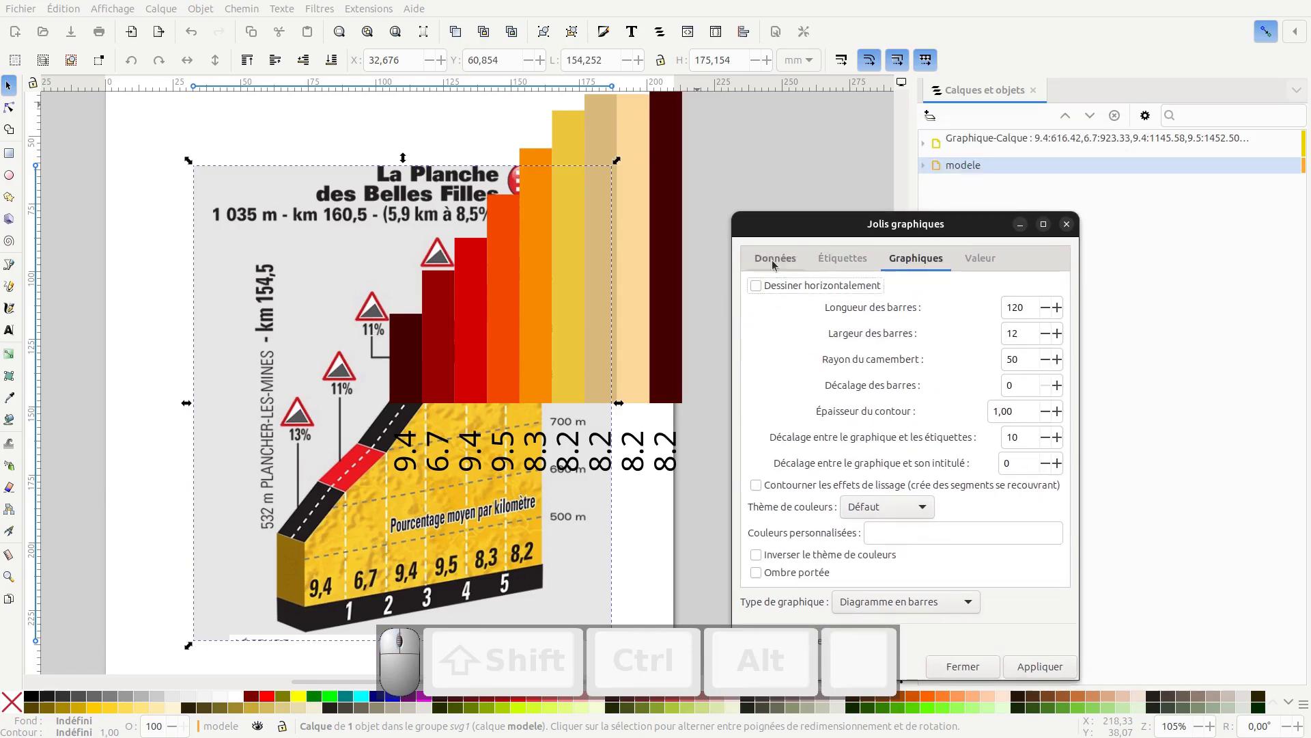
pyautogui.click(807, 240)
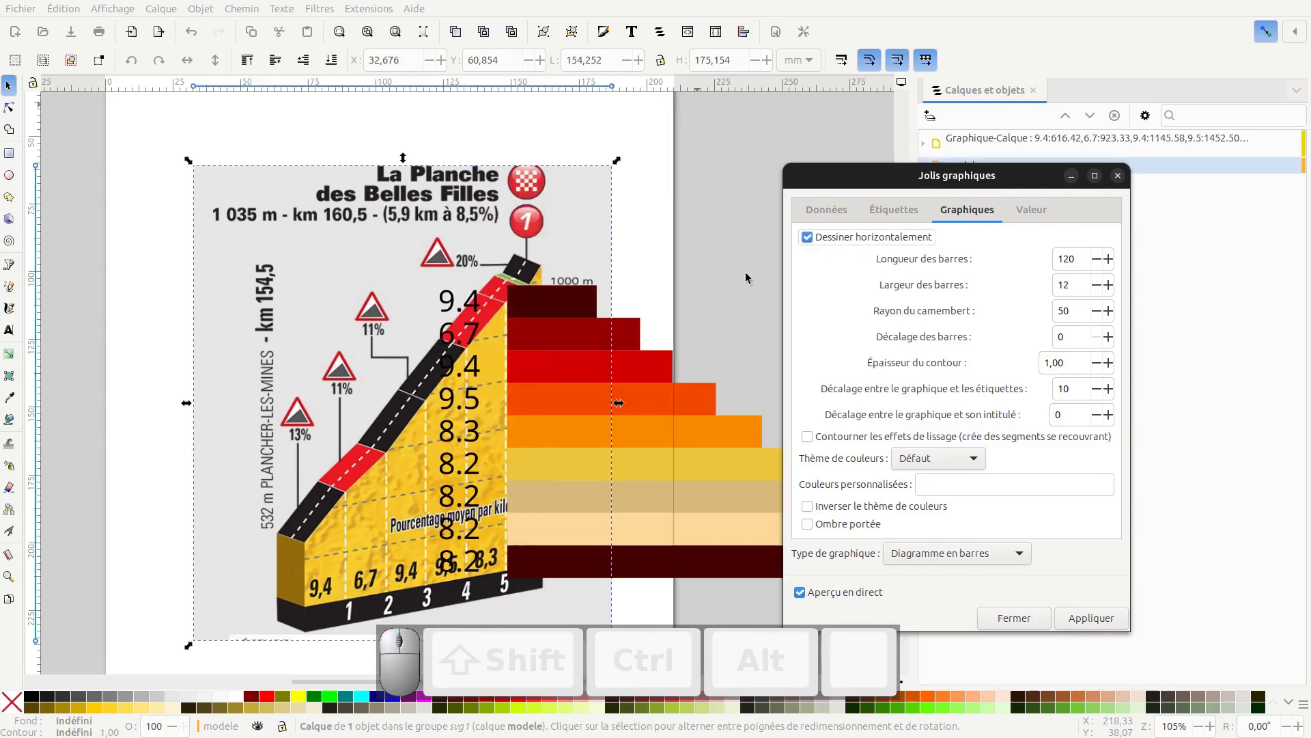
pyautogui.click(807, 237)
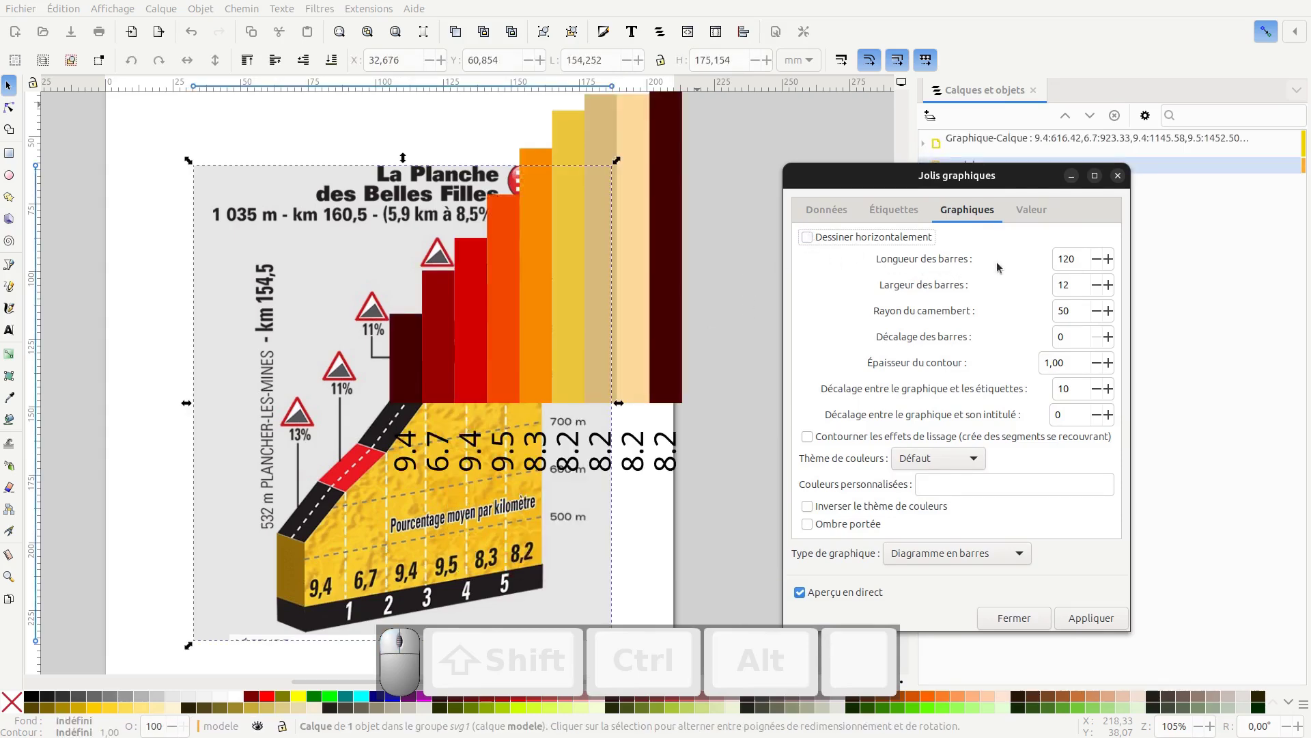
# Examine the settings for bar length, bar width and pie radius
pyautogui.doubleClick(1078, 259)
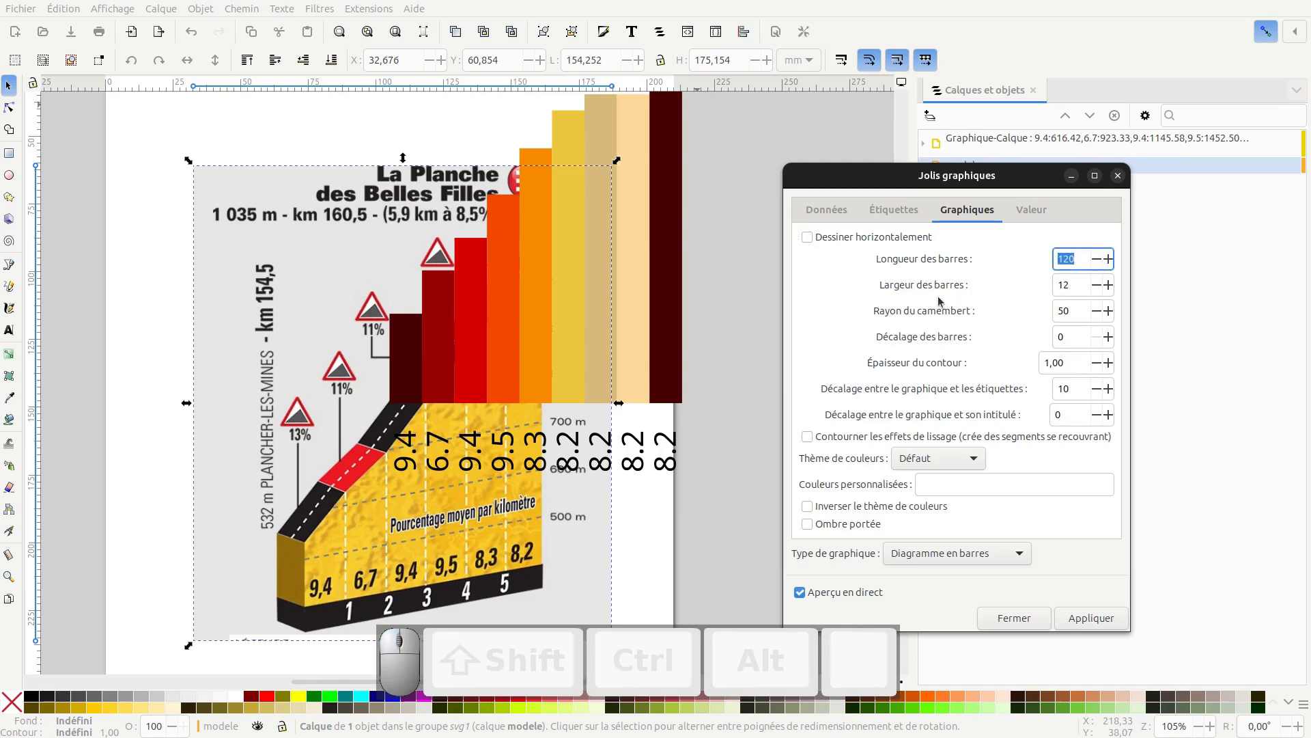
pyautogui.doubleClick(1067, 284)
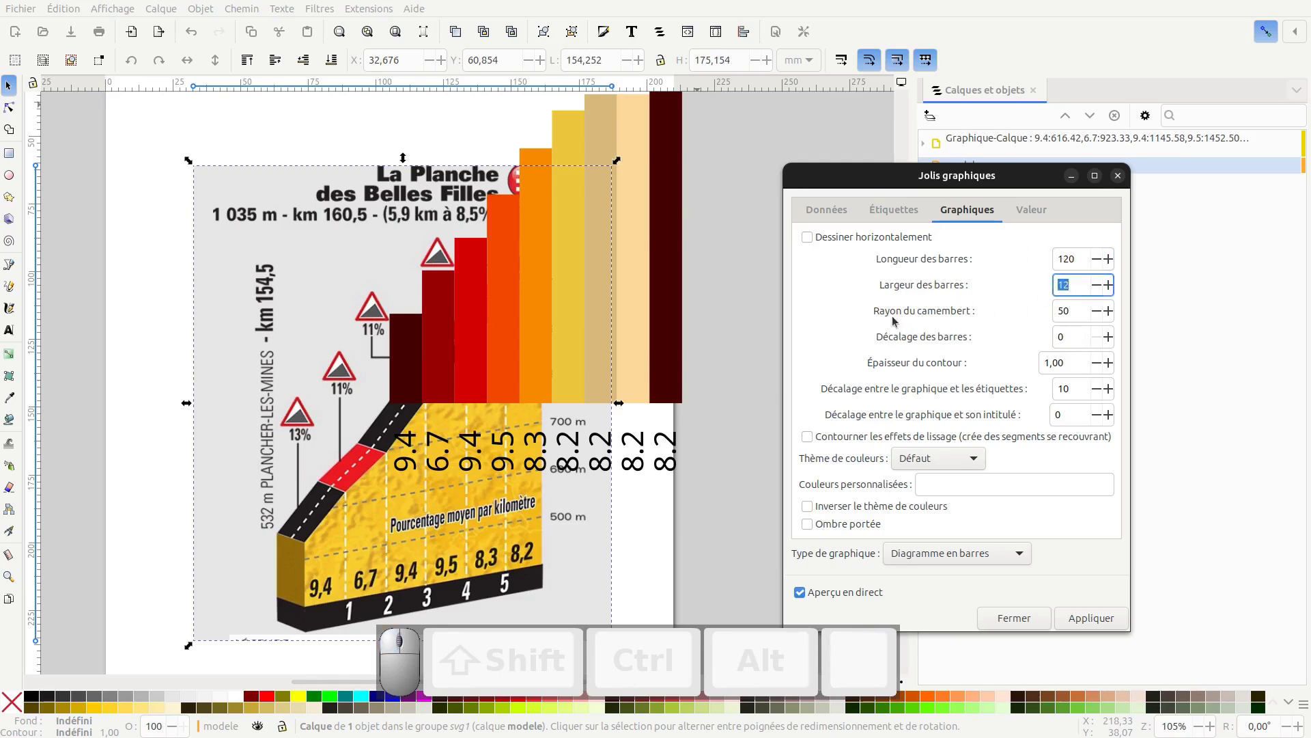
pyautogui.doubleClick(1067, 310)
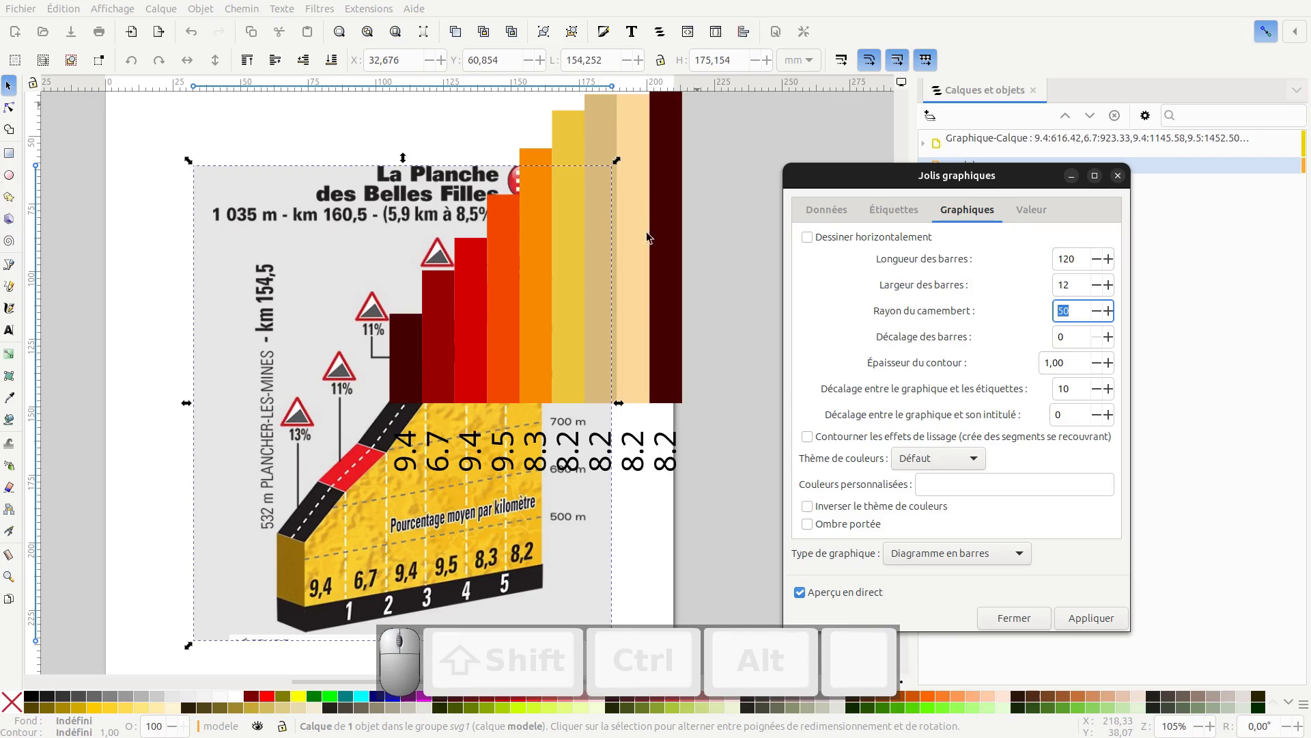
# Try the Camembert chart type and switch the chart to Barres empilées
pyautogui.click(929, 554)
pyautogui.click(935, 569)
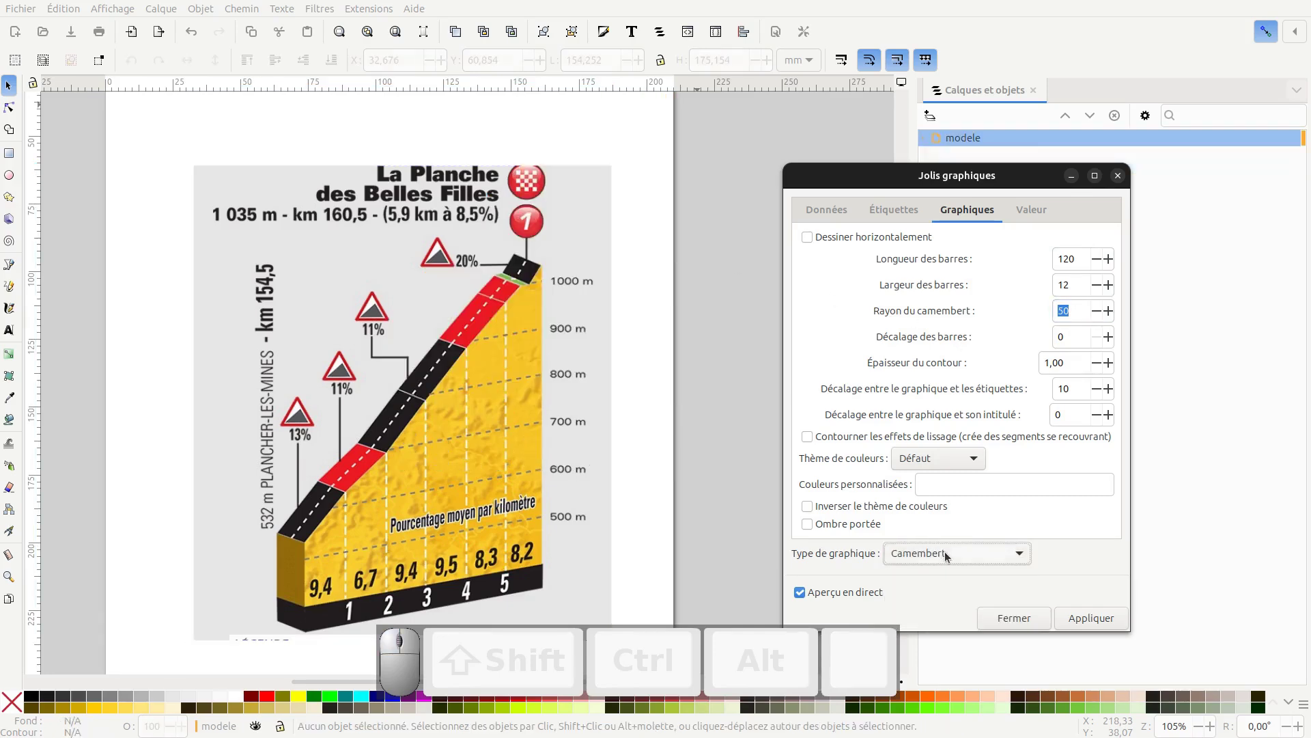
pyautogui.click(947, 557)
pyautogui.click(960, 577)
pyautogui.click(955, 555)
pyautogui.click(954, 577)
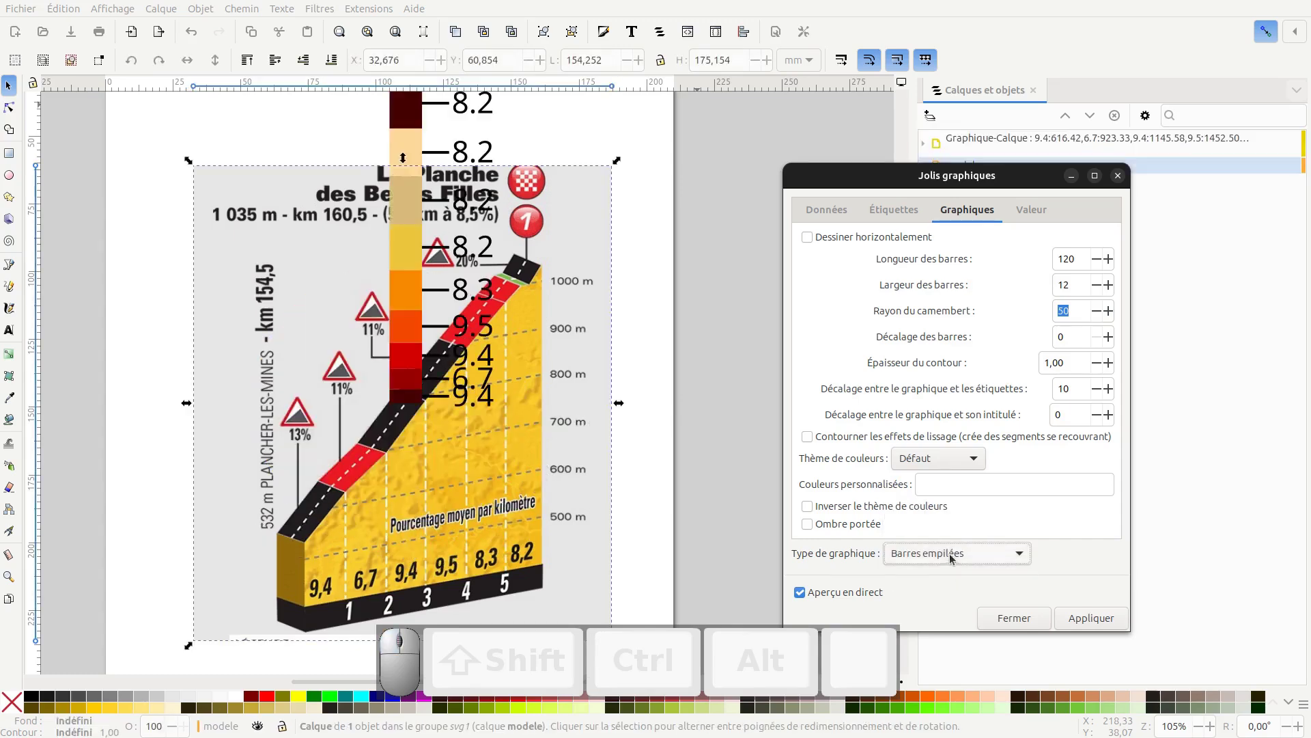
# Set the chart type back to Diagramme en barres
pyautogui.click(951, 556)
pyautogui.click(955, 496)
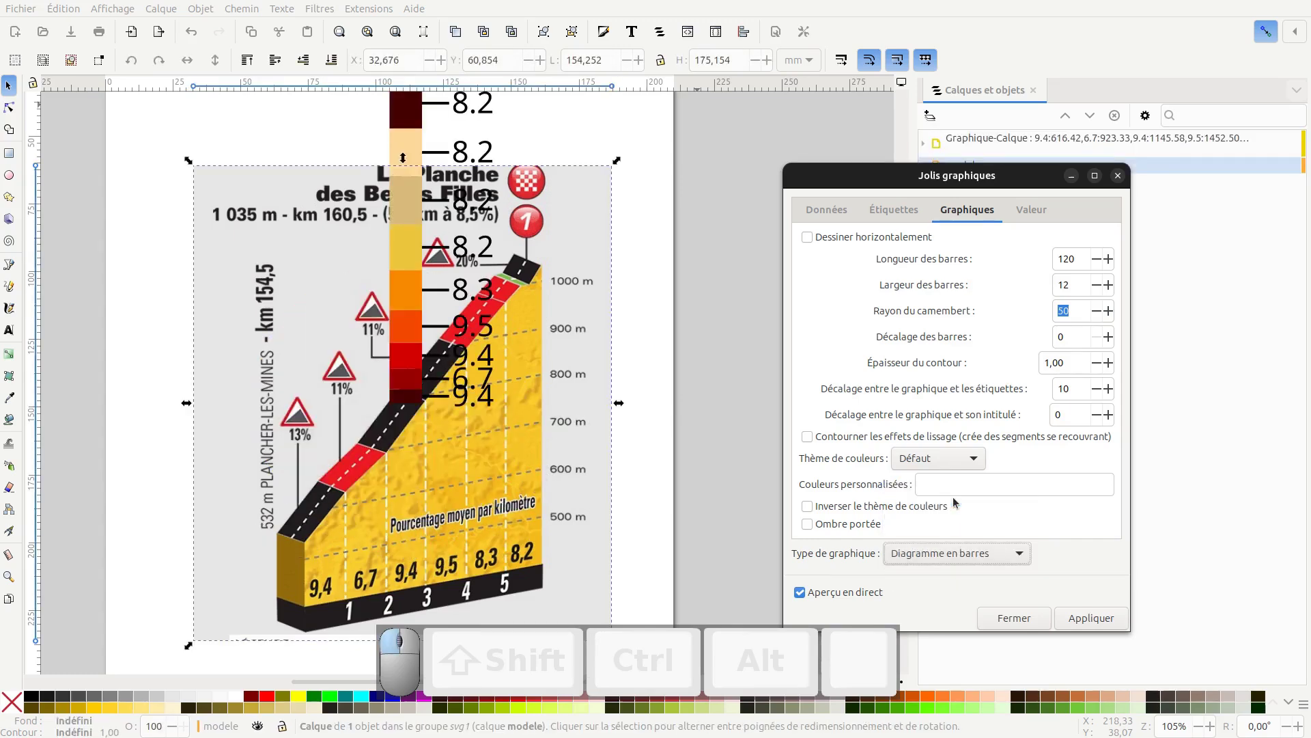
# Try the drop shadow, the inverted colours and the Niveaux de gris theme, and restore the default colour settings
pyautogui.click(808, 524)
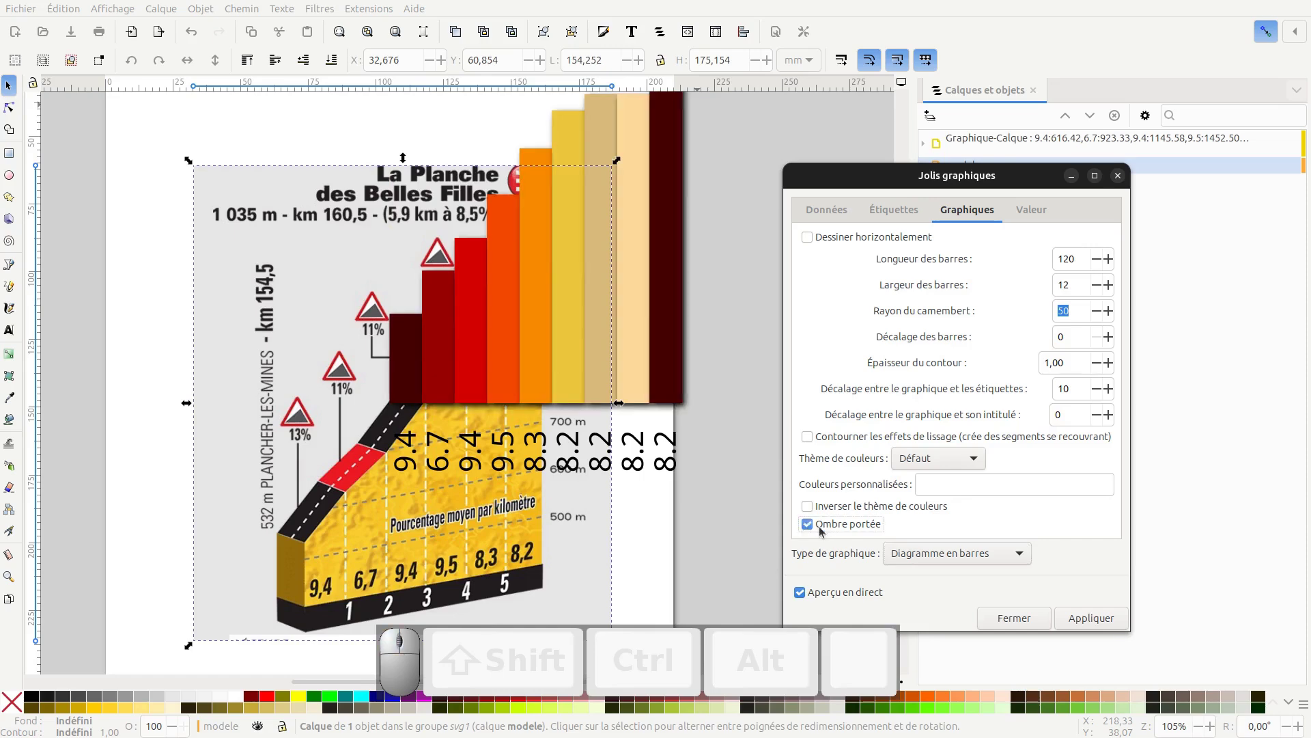
pyautogui.click(808, 506)
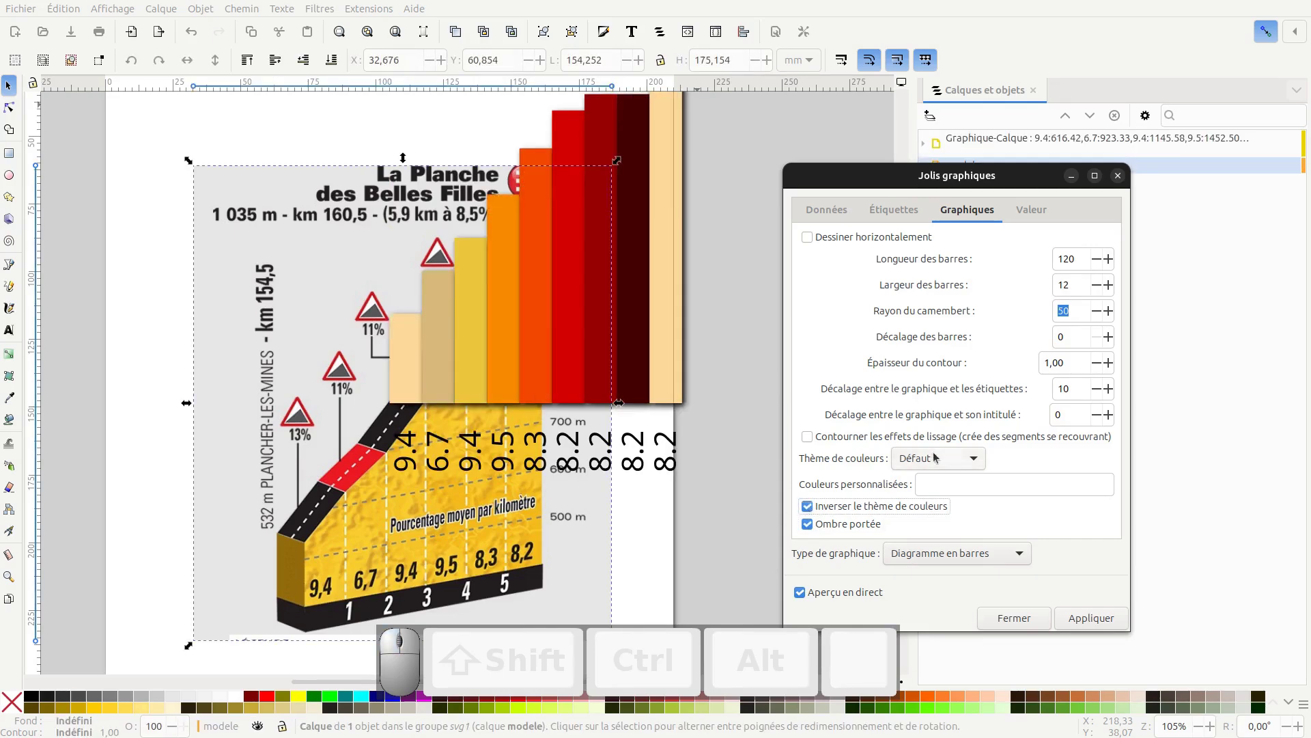
pyautogui.click(932, 460)
pyautogui.click(935, 476)
pyautogui.click(946, 463)
pyautogui.click(944, 480)
pyautogui.click(937, 456)
pyautogui.click(940, 458)
pyautogui.click(807, 507)
pyautogui.click(807, 523)
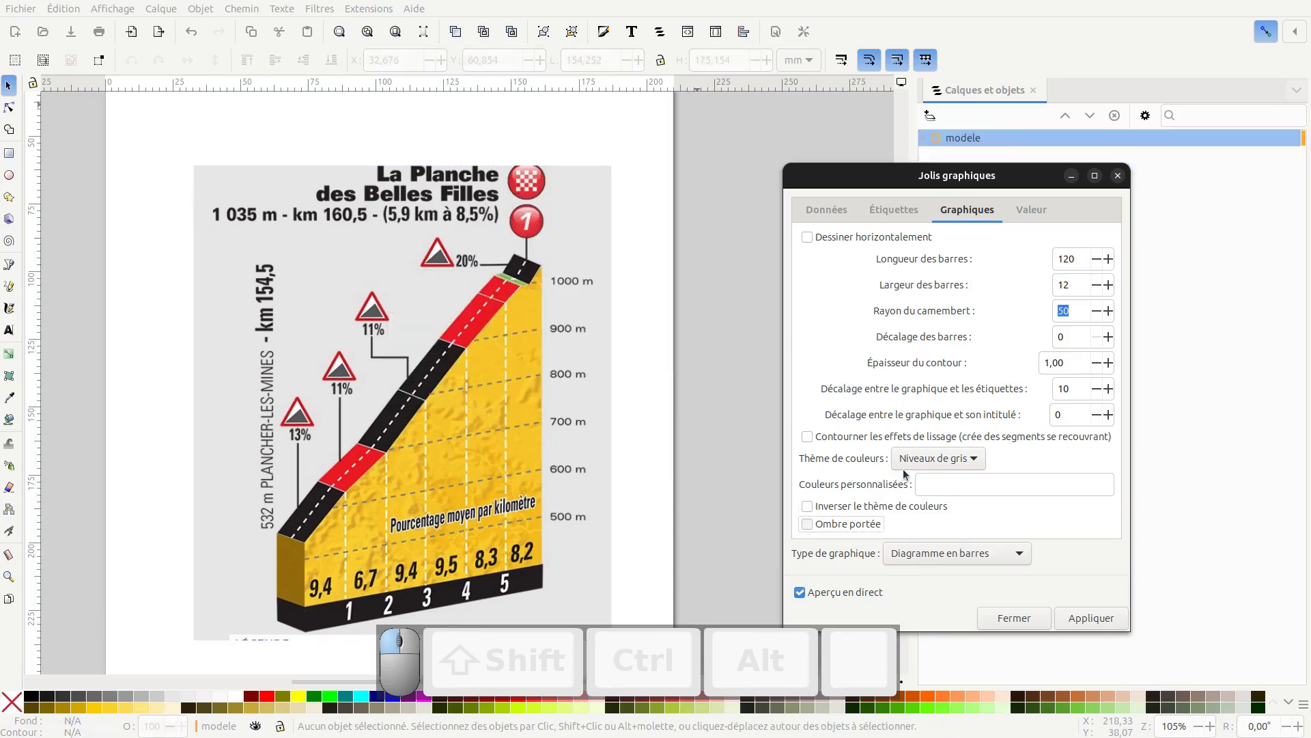
pyautogui.click(908, 459)
pyautogui.click(911, 419)
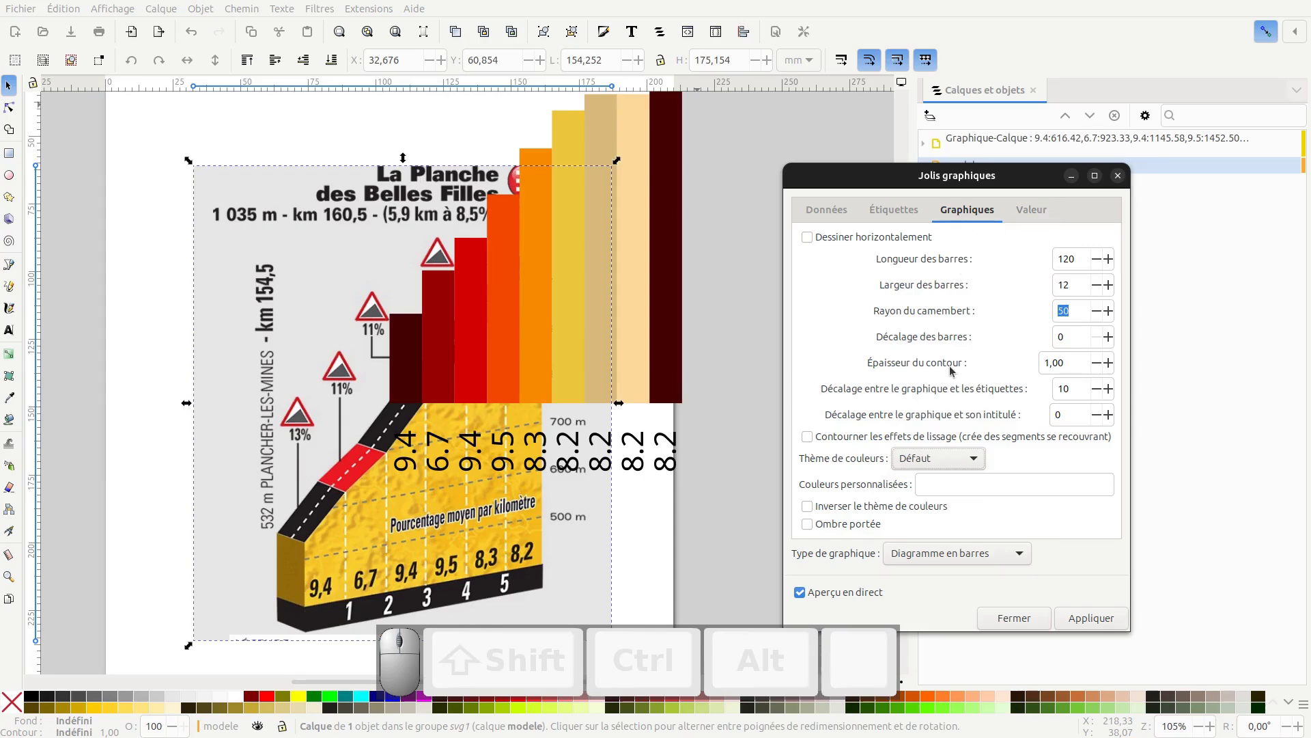
# Check the contour thickness, offset and value settings, apply the bar chart and close the extension dialog
pyautogui.click(1076, 364)
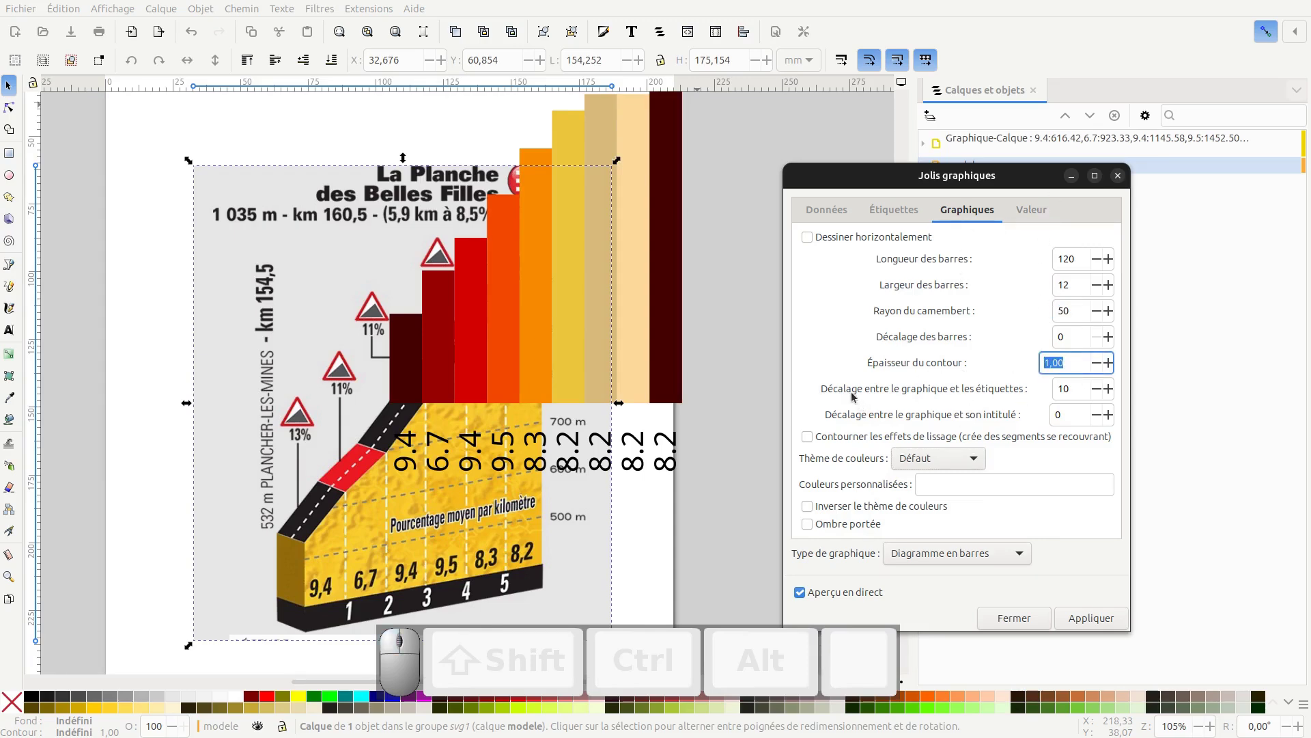
pyautogui.click(1075, 395)
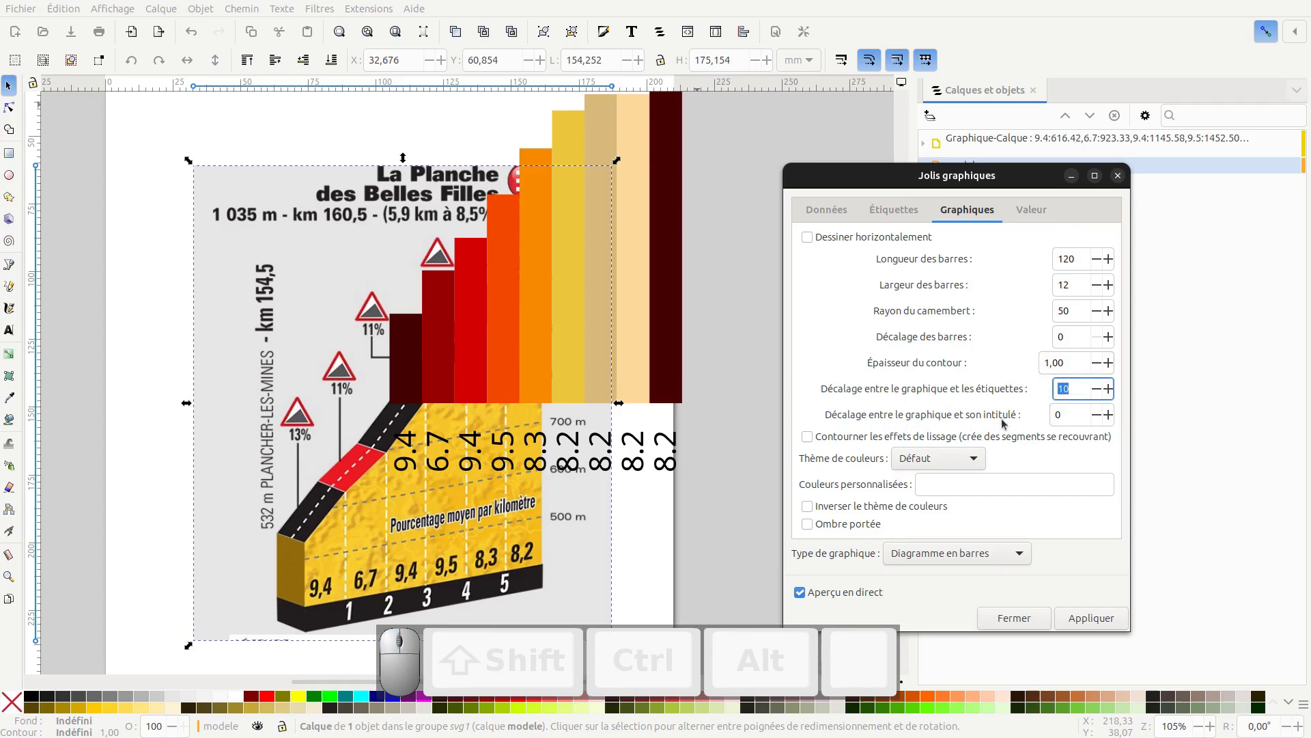
pyautogui.click(1061, 414)
pyautogui.click(1031, 210)
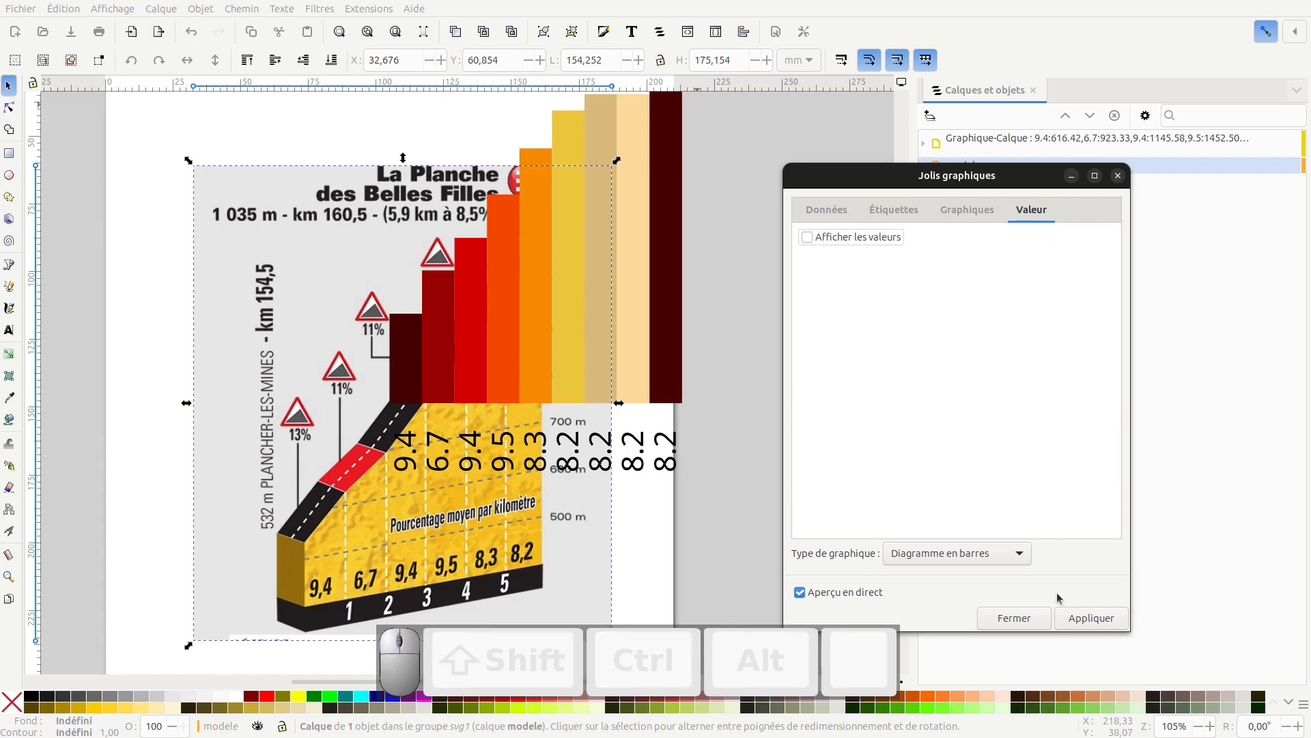
pyautogui.click(1072, 619)
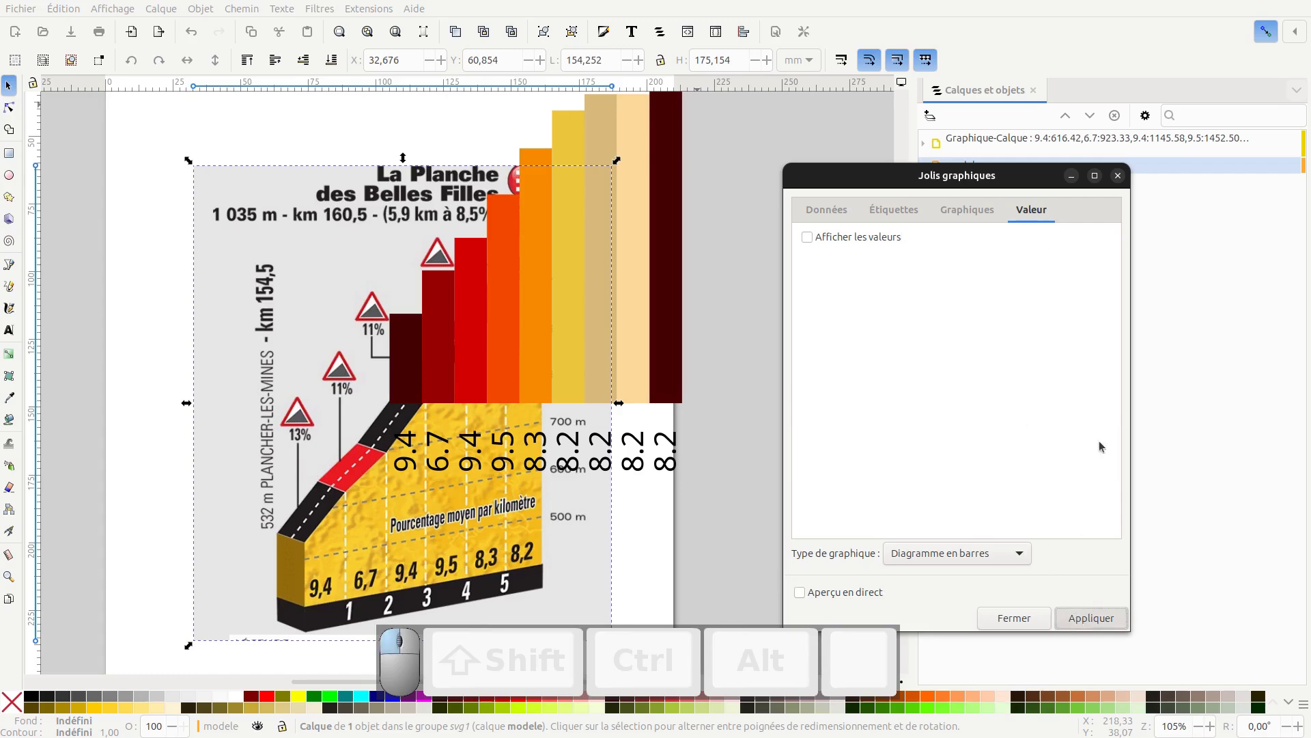
pyautogui.click(1118, 175)
# Select the whole generated chart layer and move it off the page, beside the reference image
pyautogui.press('+')
pyautogui.press('+')
pyautogui.press('-')
pyautogui.press('-')
pyautogui.press('-')
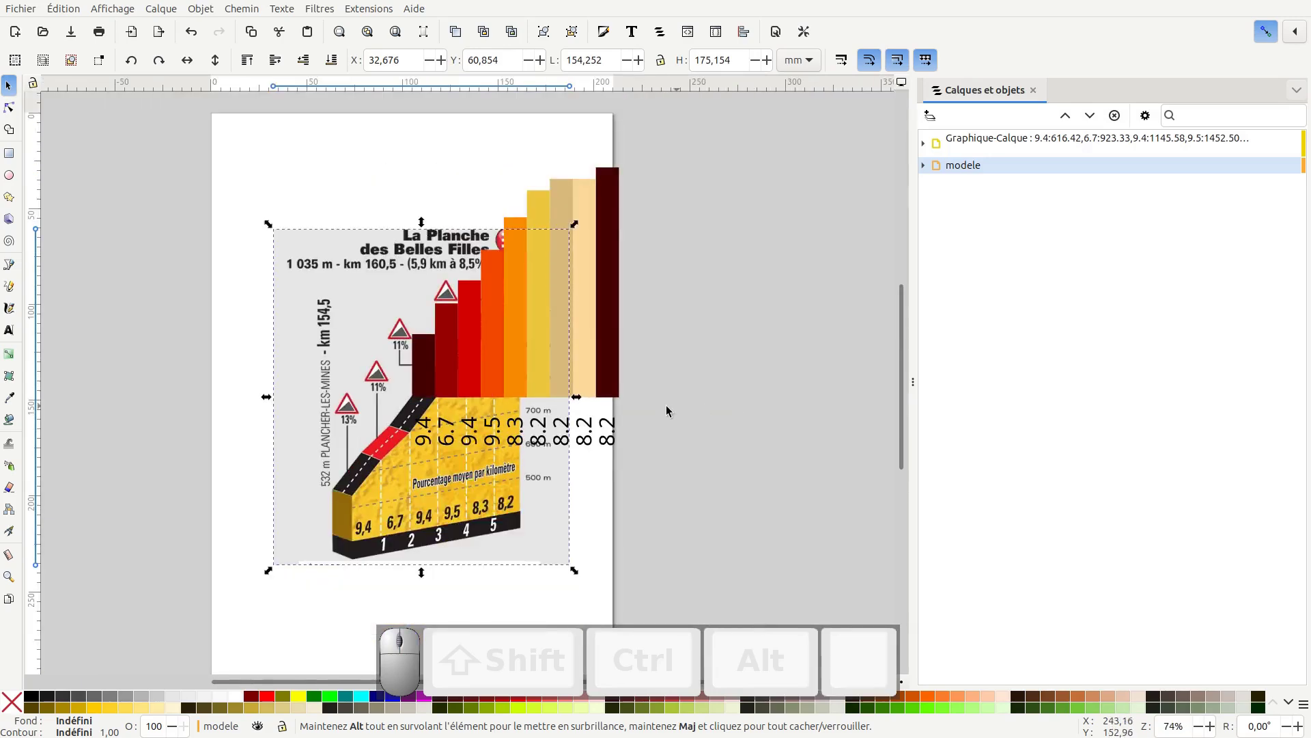
pyautogui.moveTo(666, 394); pyautogui.dragTo(644, 363)
pyautogui.click(984, 146)
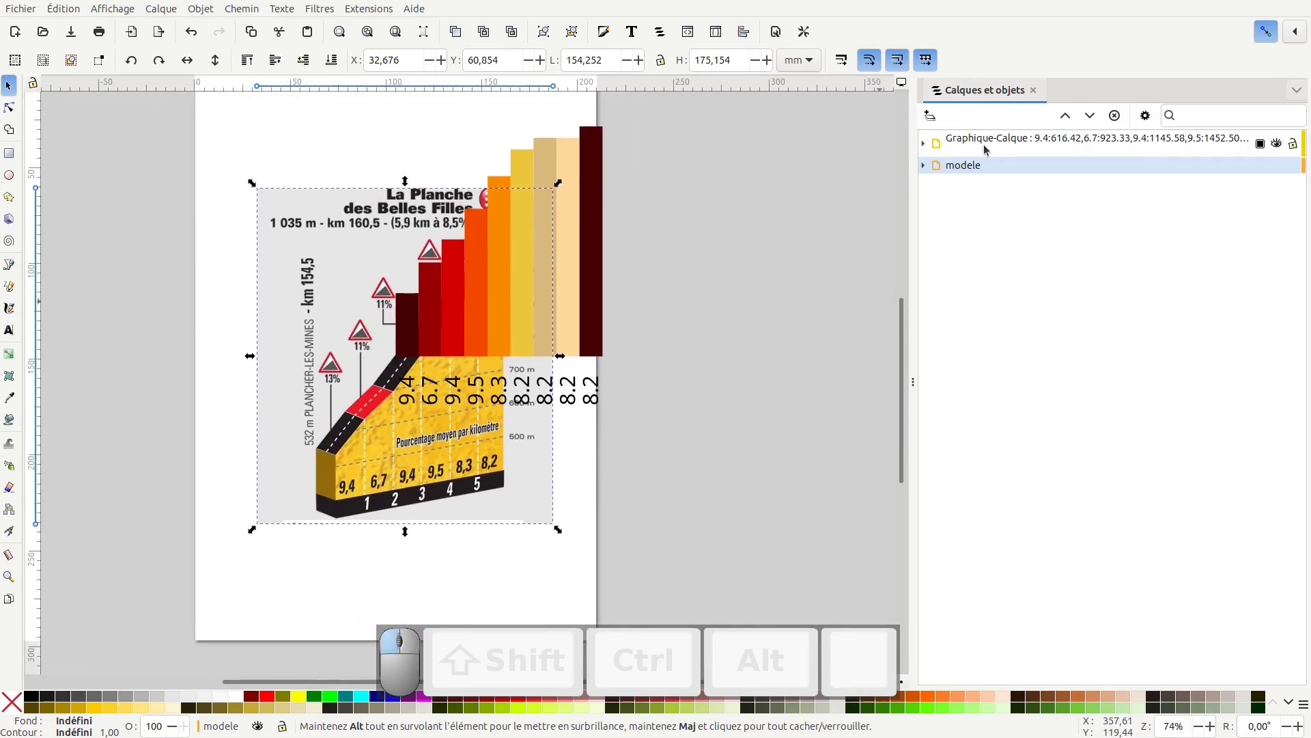
pyautogui.moveTo(565, 313); pyautogui.dragTo(732, 387)
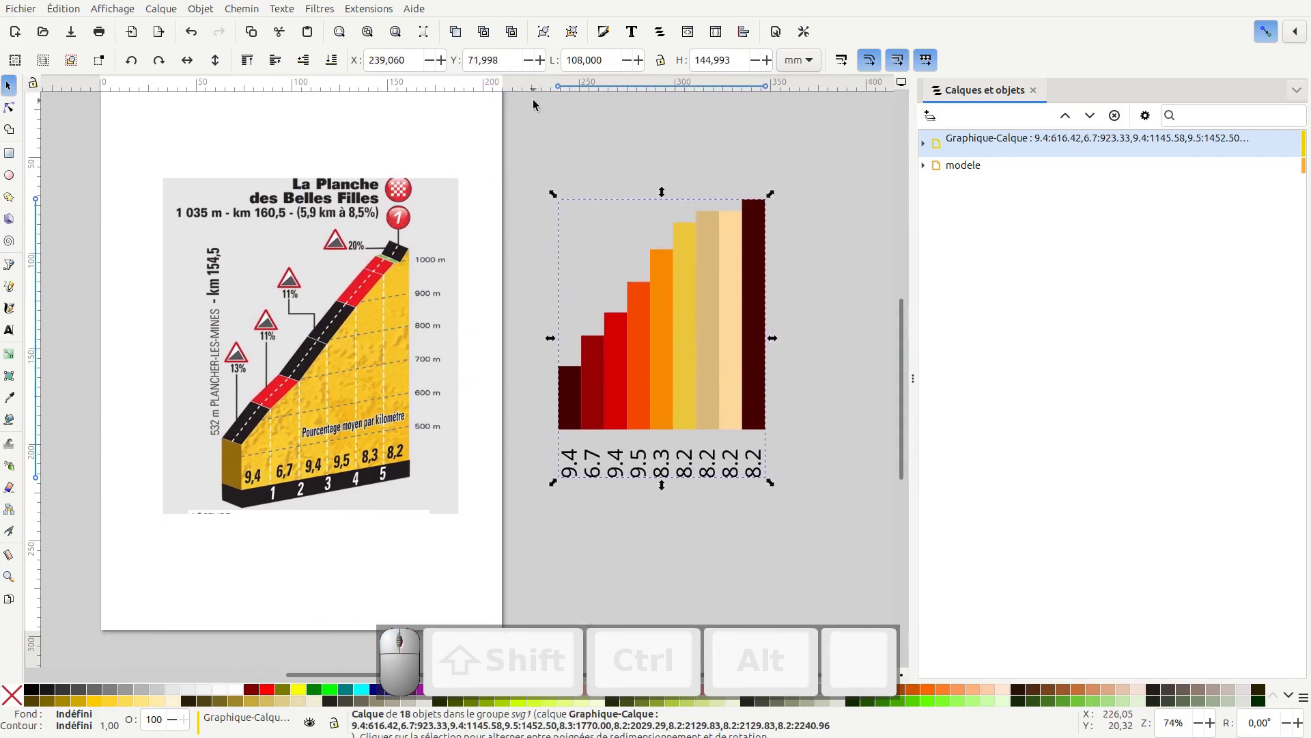
# Create a clone of the bar chart and place it on the page over the reference image
pyautogui.click(484, 34)
pyautogui.moveTo(709, 342)
pyautogui.mouseDown()
pyautogui.moveTo(425, 372)
pyautogui.moveTo(642, 313)
pyautogui.moveTo(592, 367)
pyautogui.moveTo(615, 370)
pyautogui.mouseUp()
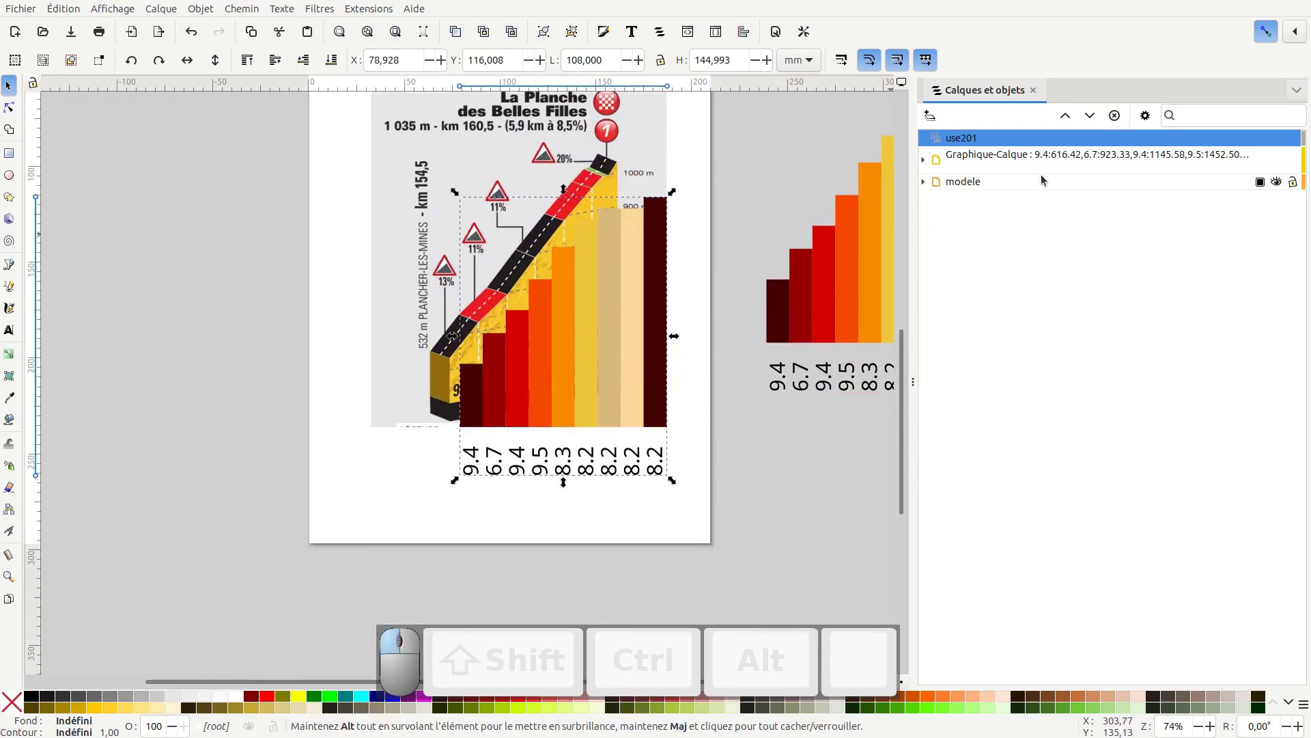
# Add a new layer named illus and move the chart clone into it
pyautogui.click(931, 116)
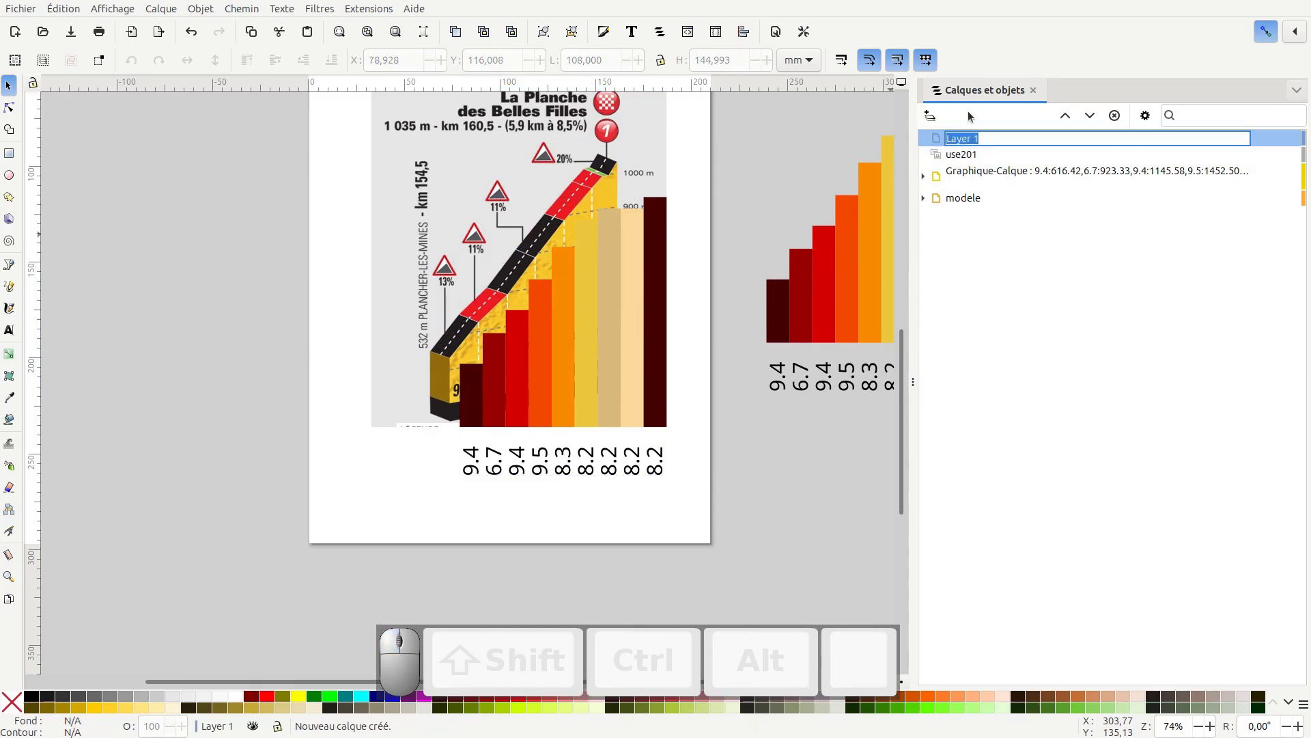
pyautogui.write('illus')
pyautogui.press('Return')
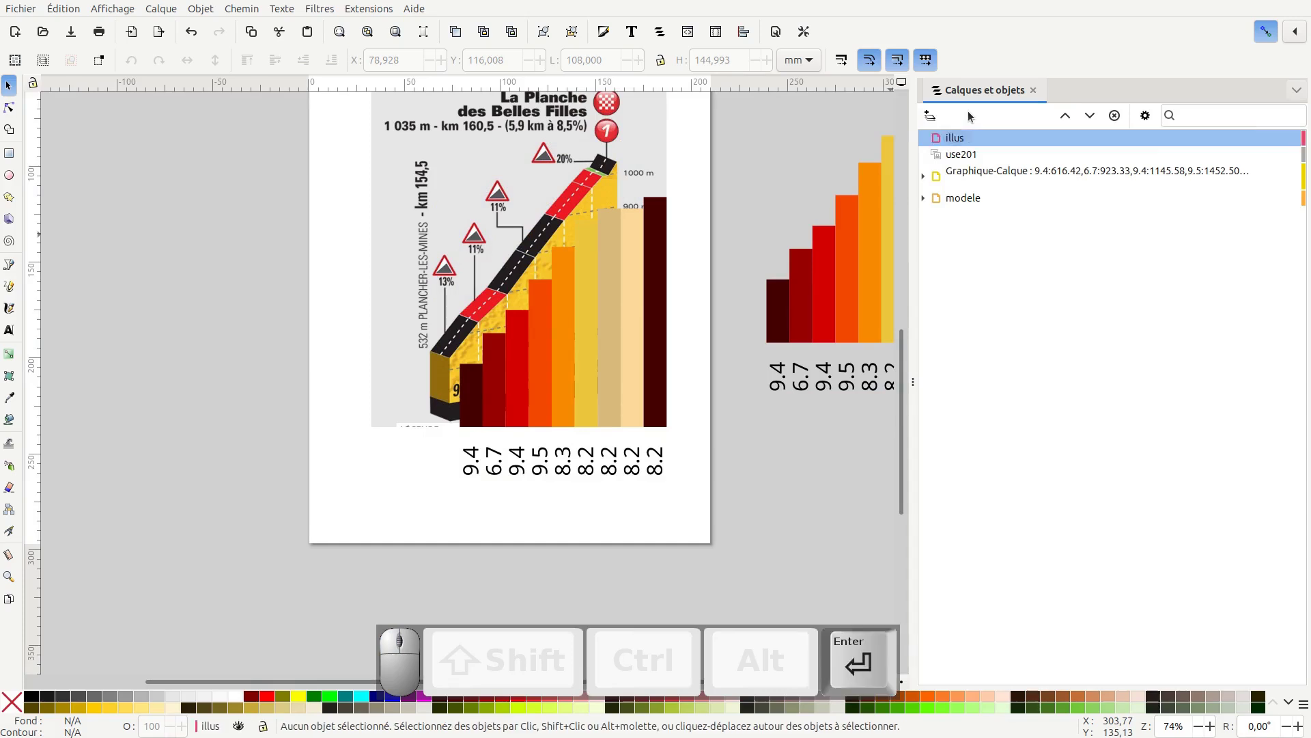
pyautogui.click(967, 158)
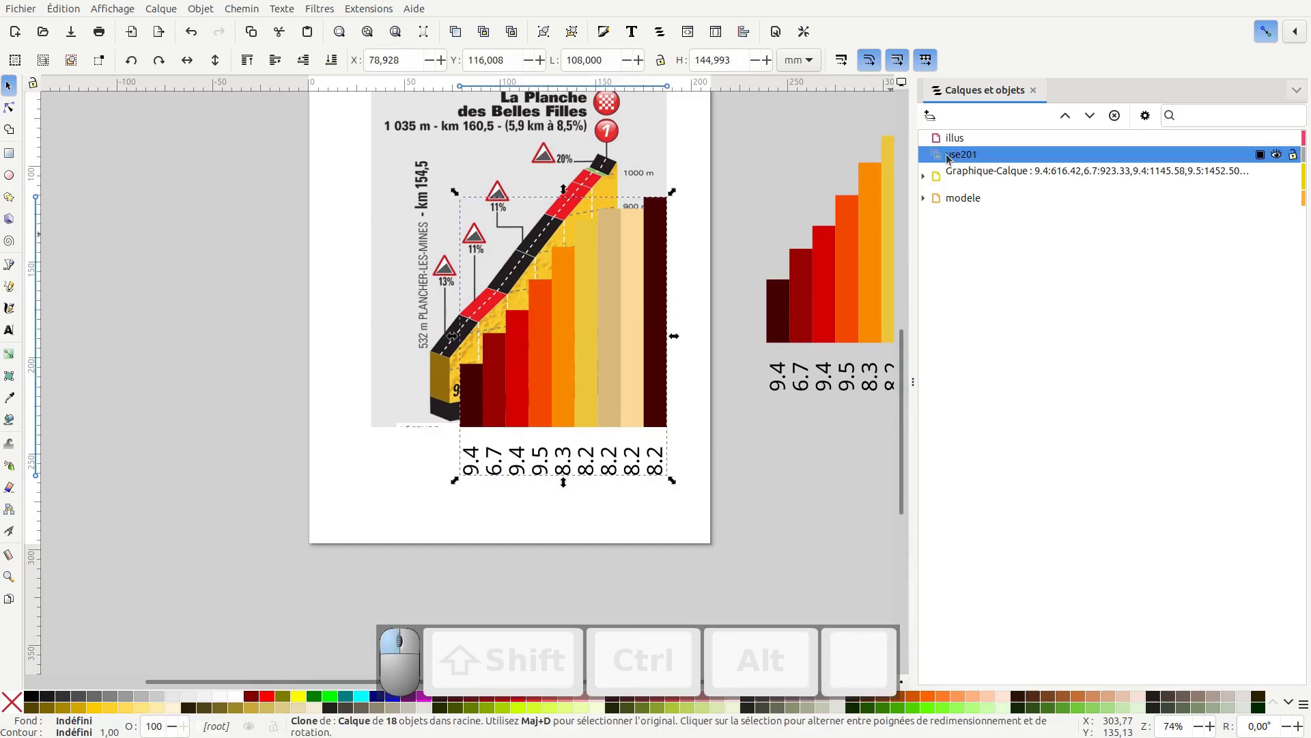
pyautogui.moveTo(951, 158); pyautogui.dragTo(1030, 146)
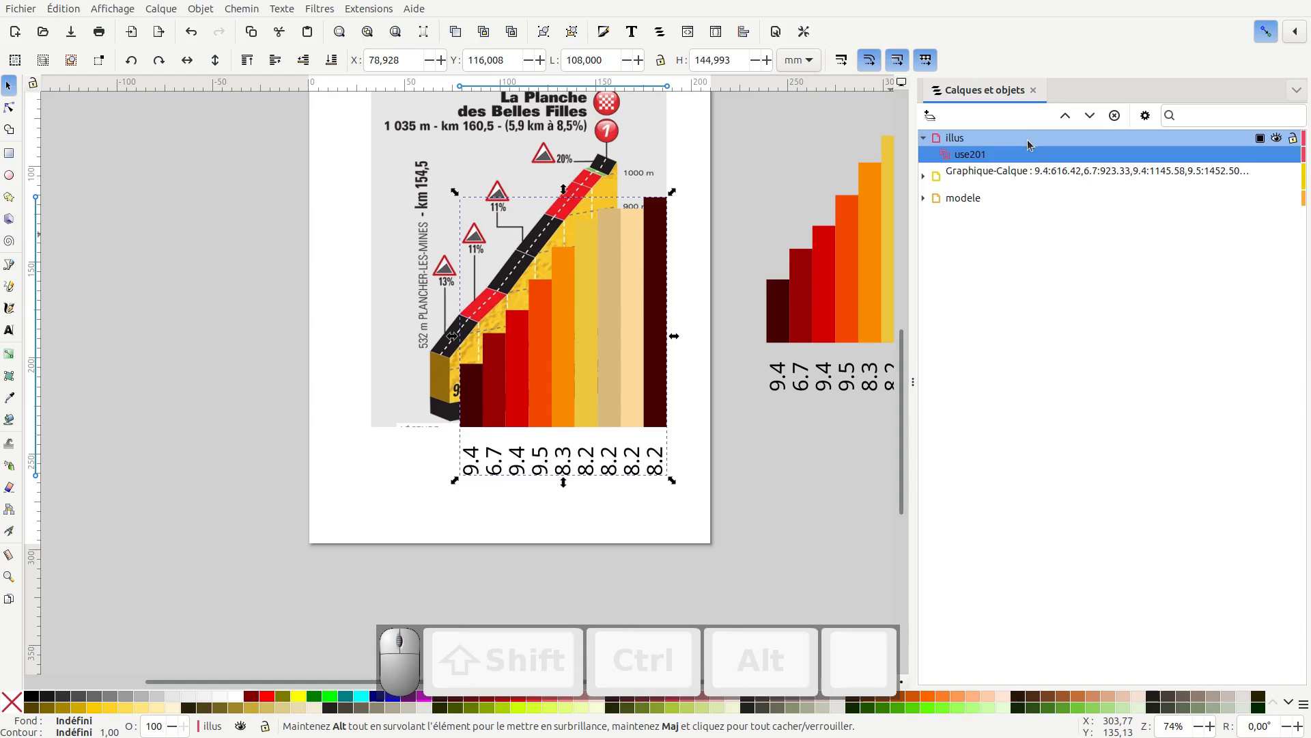
pyautogui.click(967, 143)
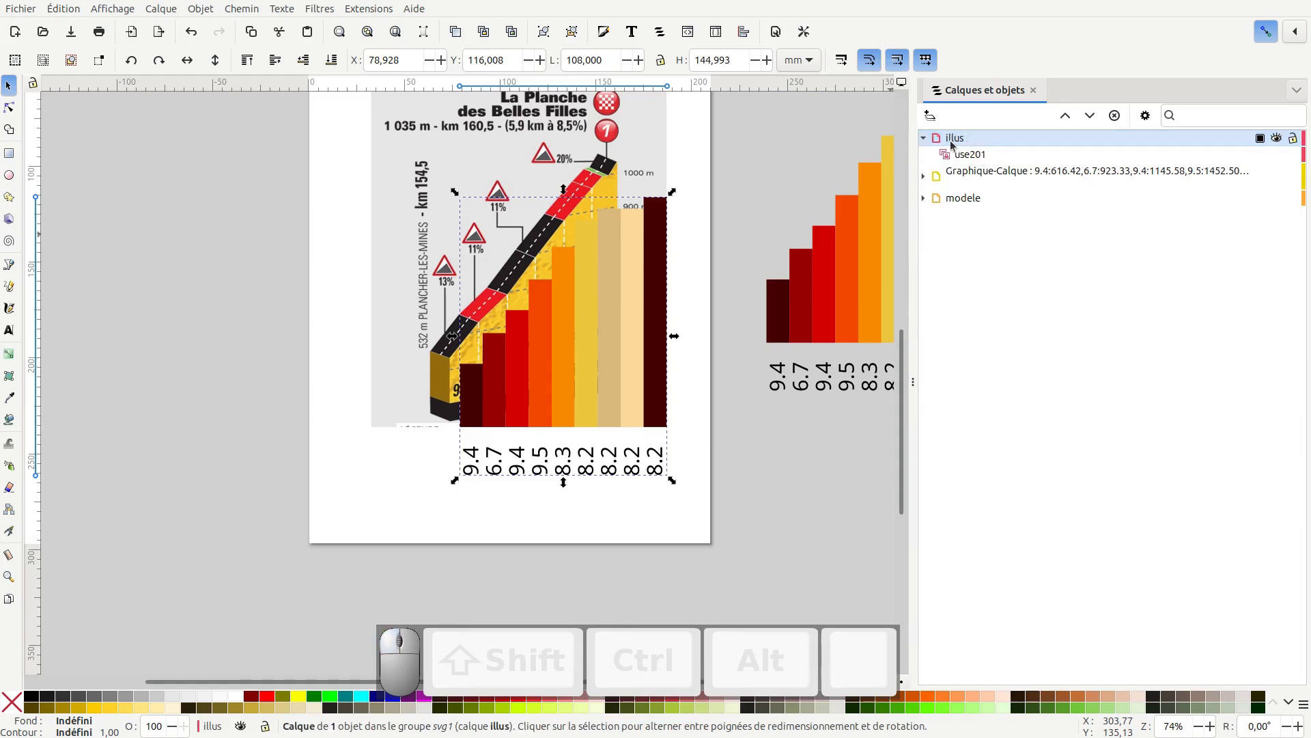
pyautogui.click(924, 140)
pyautogui.click(924, 140)
# Move the chart clone over the reference profile and turn off snapping
pyautogui.click(962, 159)
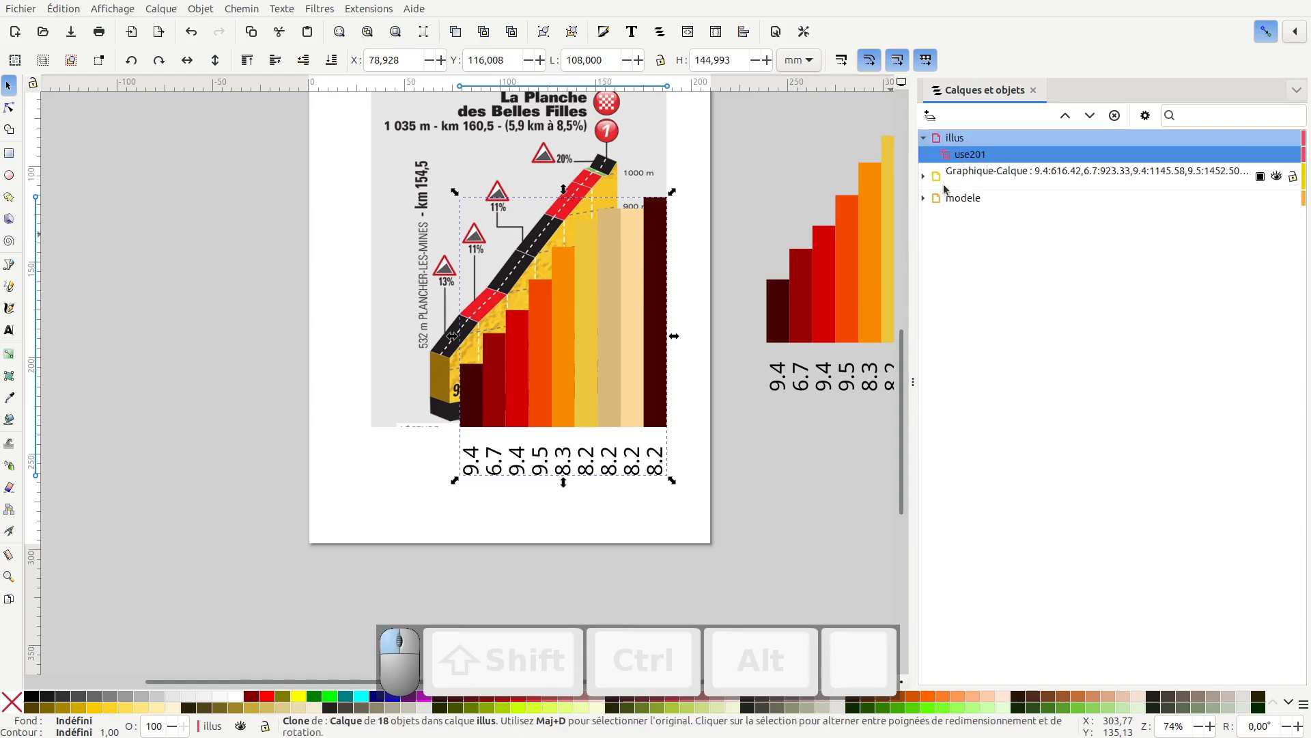
pyautogui.moveTo(469, 413); pyautogui.dragTo(434, 337)
pyautogui.scroll(1, 476, 414)
pyautogui.press('%')
pyautogui.moveTo(597, 282)
pyautogui.mouseDown()
pyautogui.moveTo(592, 293)
pyautogui.moveTo(583, 228)
pyautogui.mouseUp()
# Measure the slope angle of the reference profile's front bottom edge, starting from its front corner
pyautogui.scroll(1, 503, 460)
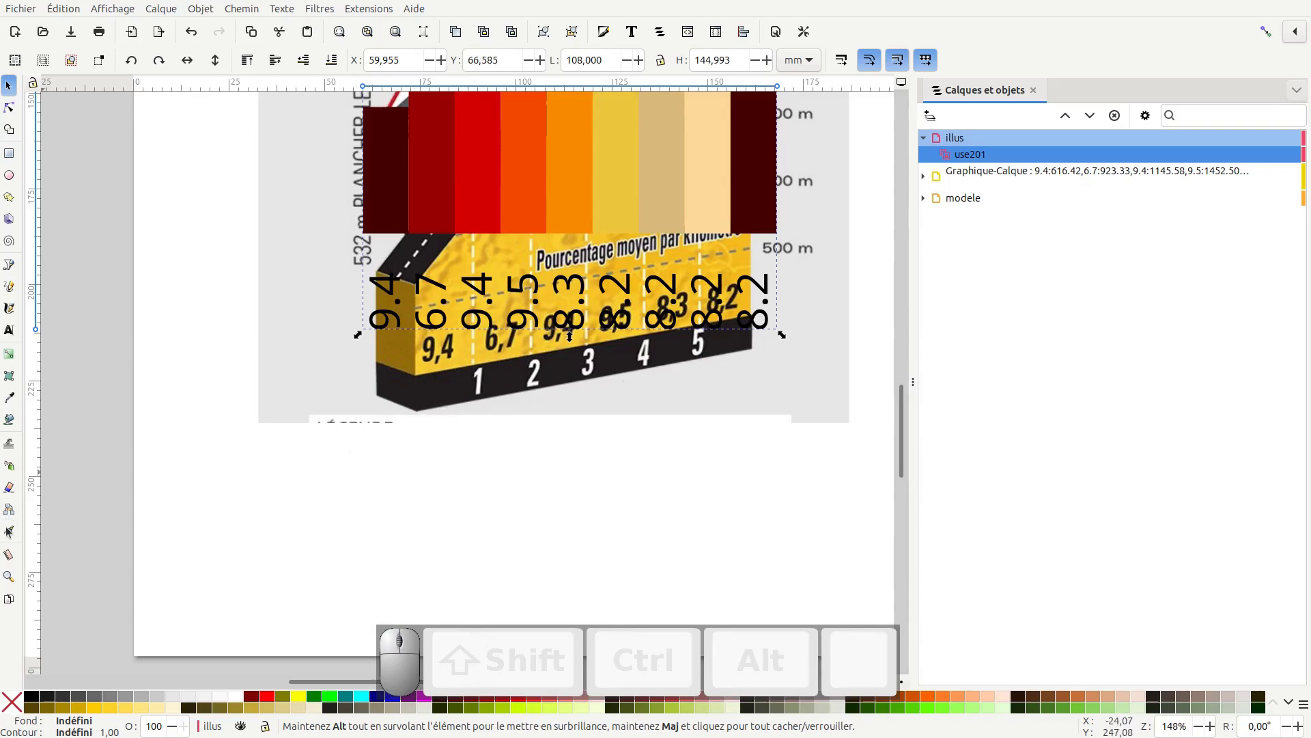
pyautogui.click(9, 555)
pyautogui.scroll(1, 462, 474)
pyautogui.moveTo(462, 474); pyautogui.dragTo(473, 524)
pyautogui.moveTo(398, 389); pyautogui.dragTo(828, 309)
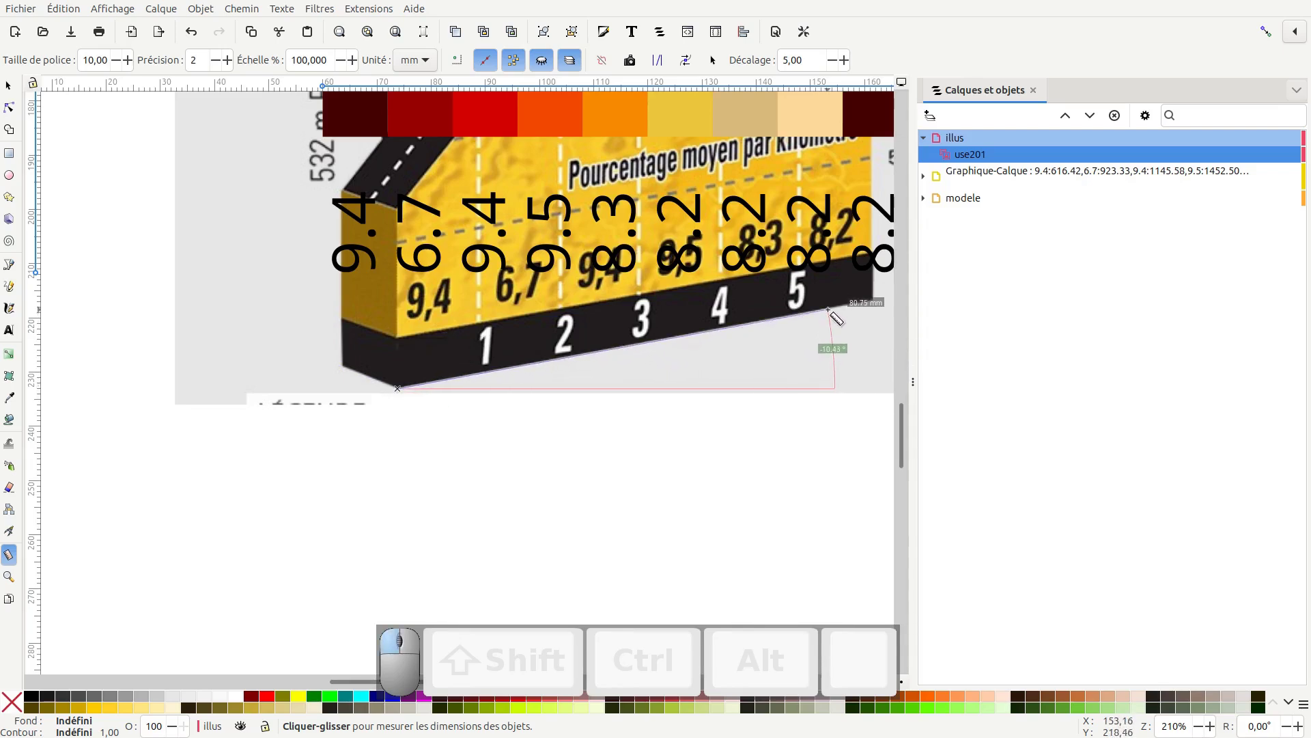
pyautogui.moveTo(827, 309)
pyautogui.mouseDown()
pyautogui.moveTo(831, 321)
pyautogui.moveTo(830, 308)
pyautogui.mouseUp()
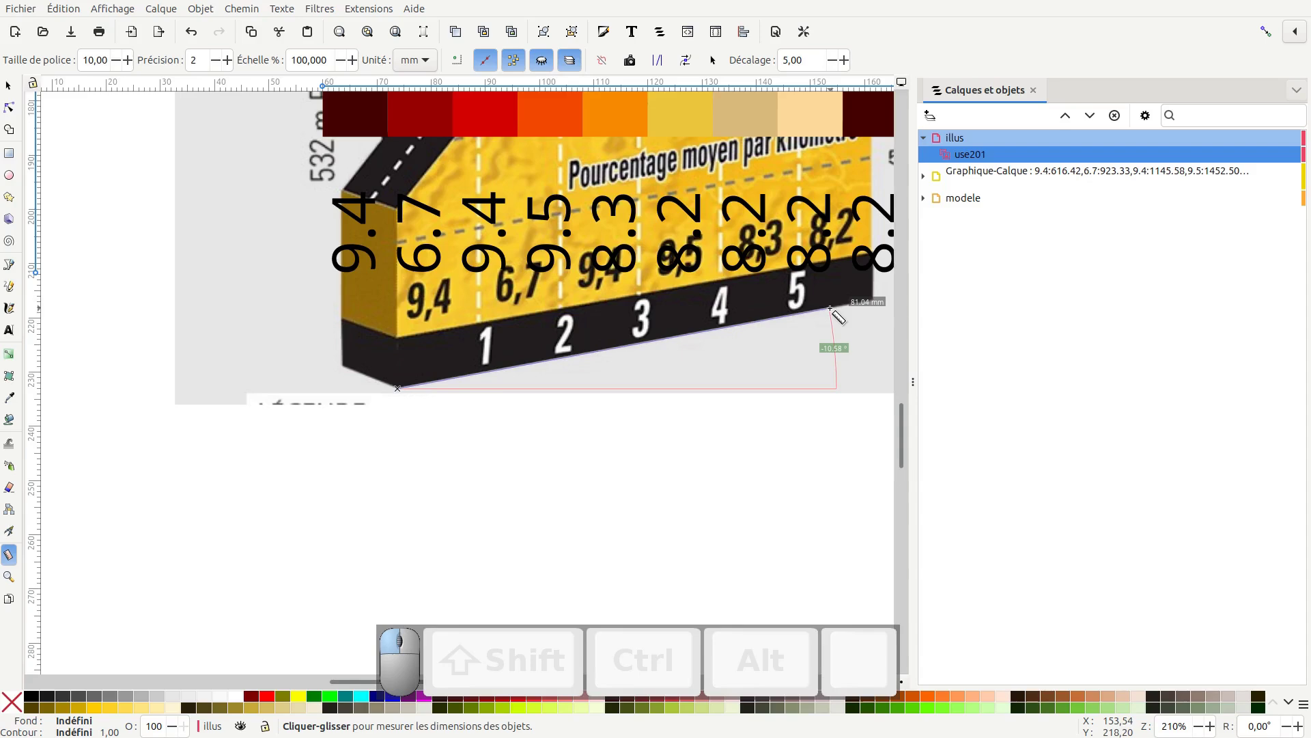
pyautogui.moveTo(831, 308); pyautogui.dragTo(830, 309)
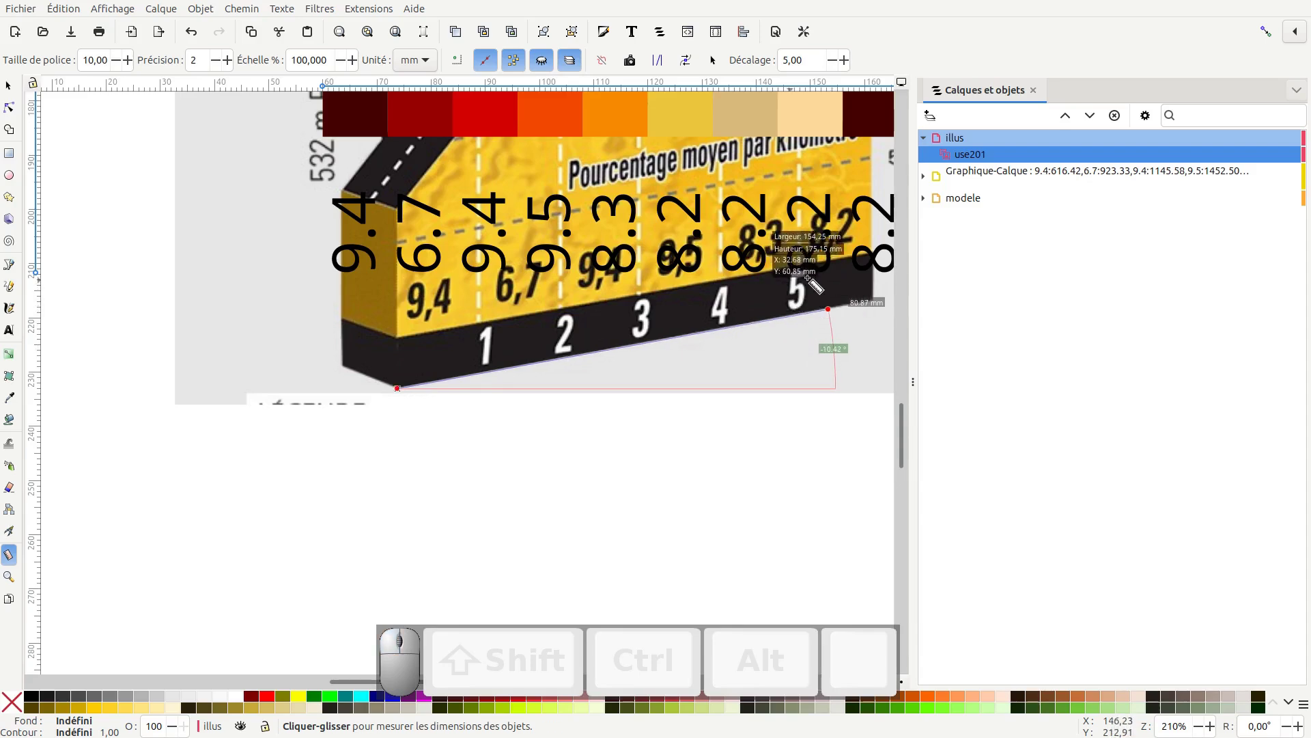
# Skew the chart clone vertically by -10.58° and align its first bar's base with the reference profile's front bottom corner
pyautogui.press('KP_Subtract')
pyautogui.scroll(5, 809, 304)
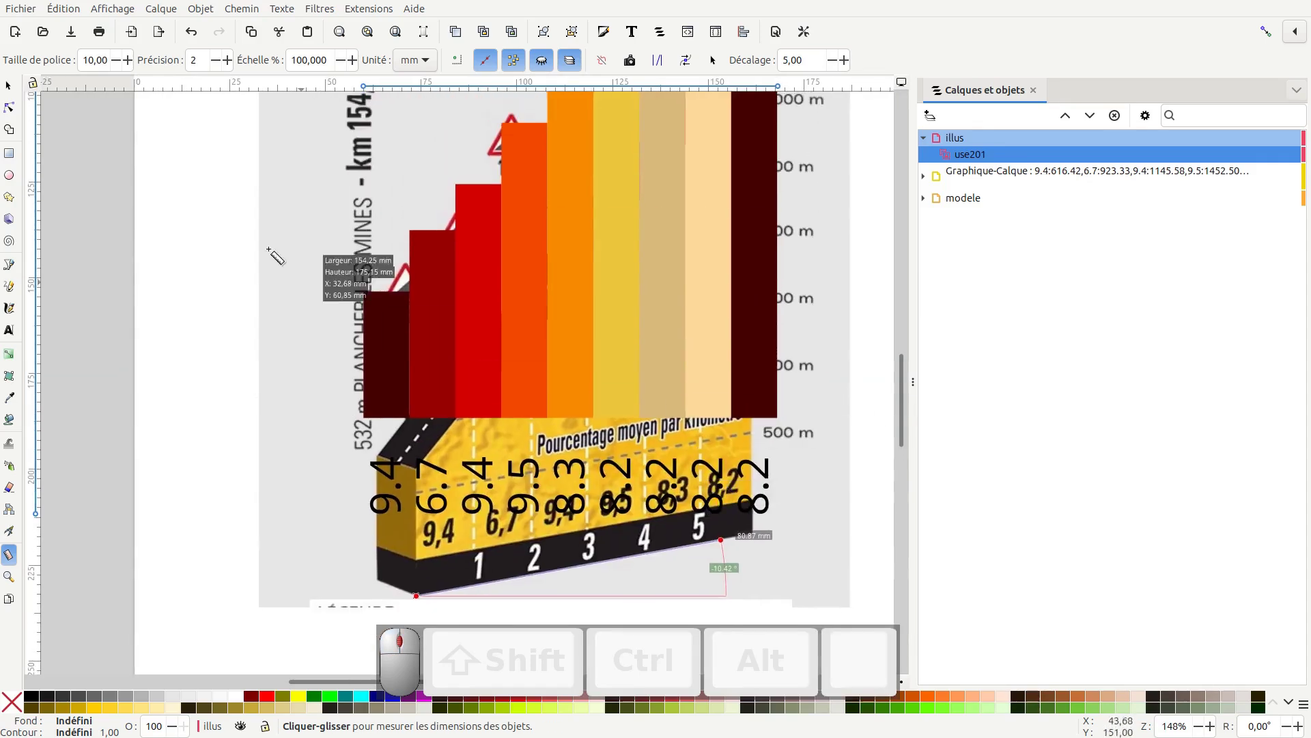
pyautogui.press('s')
pyautogui.click(561, 265)
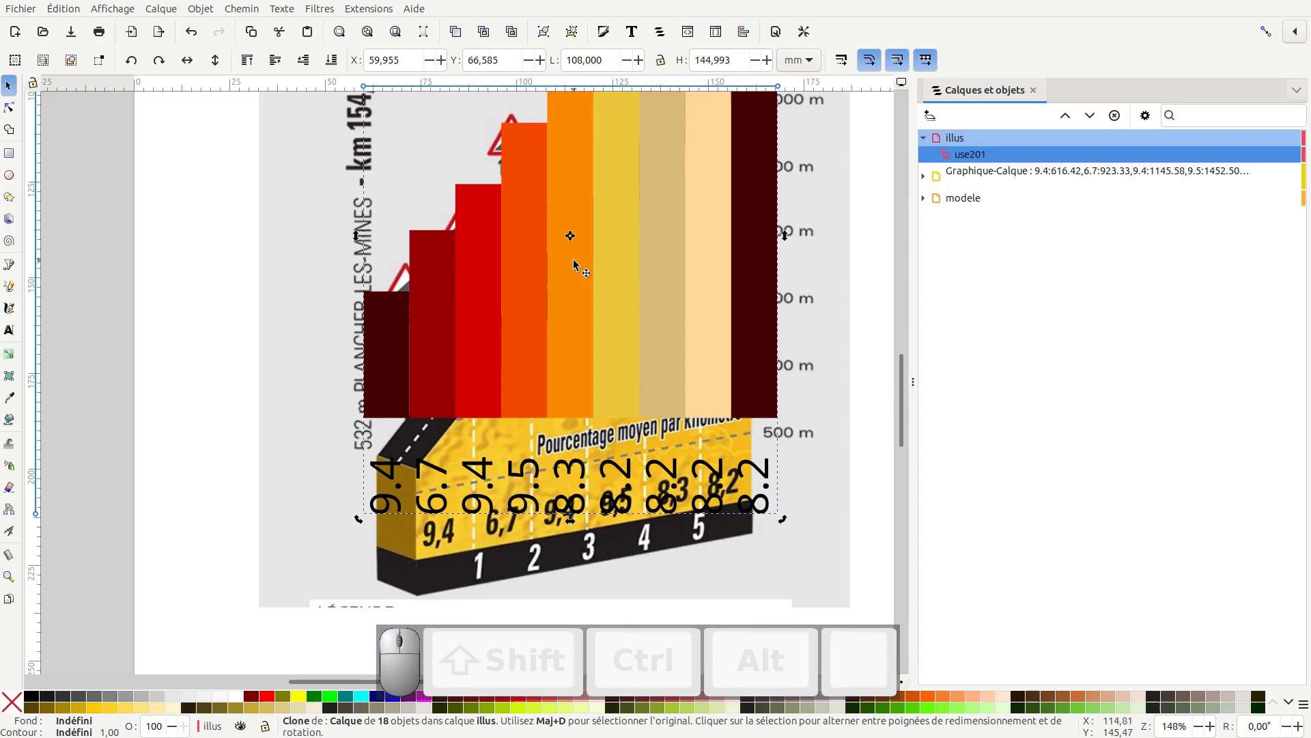
pyautogui.click(207, 8)
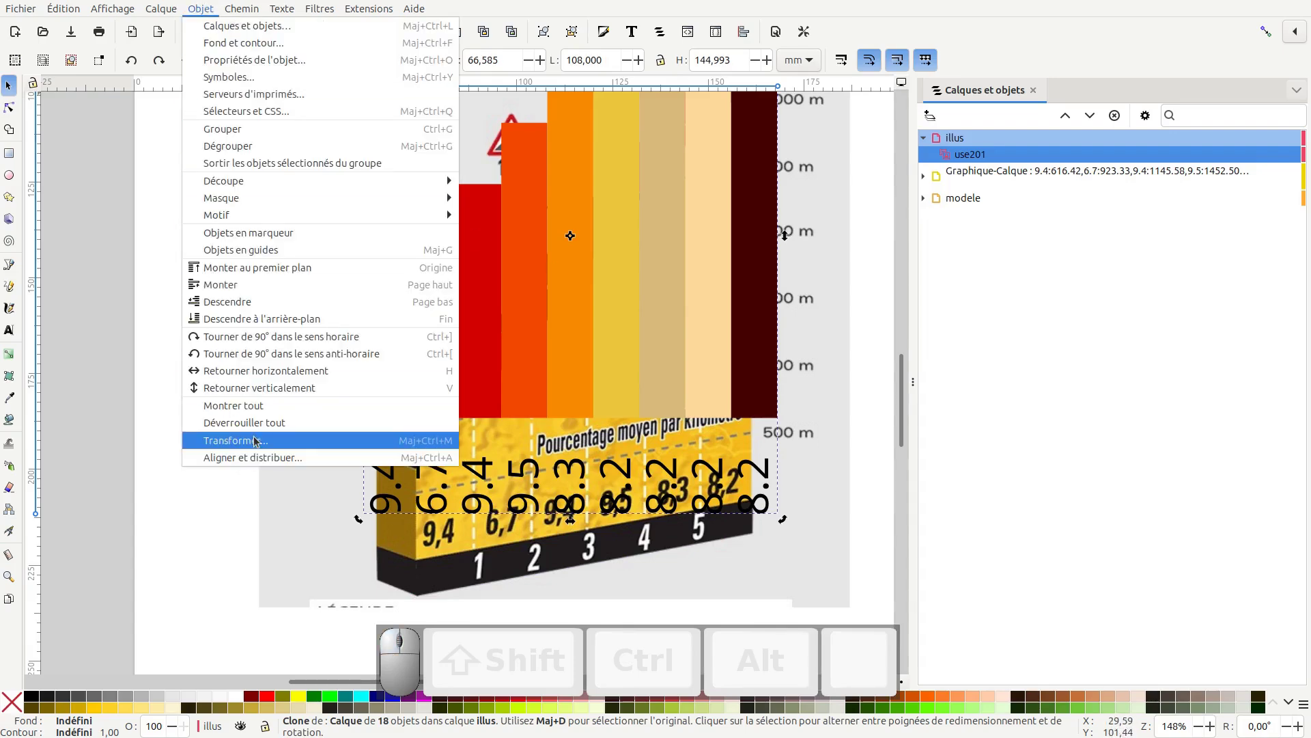
pyautogui.click(258, 441)
pyautogui.click(1155, 114)
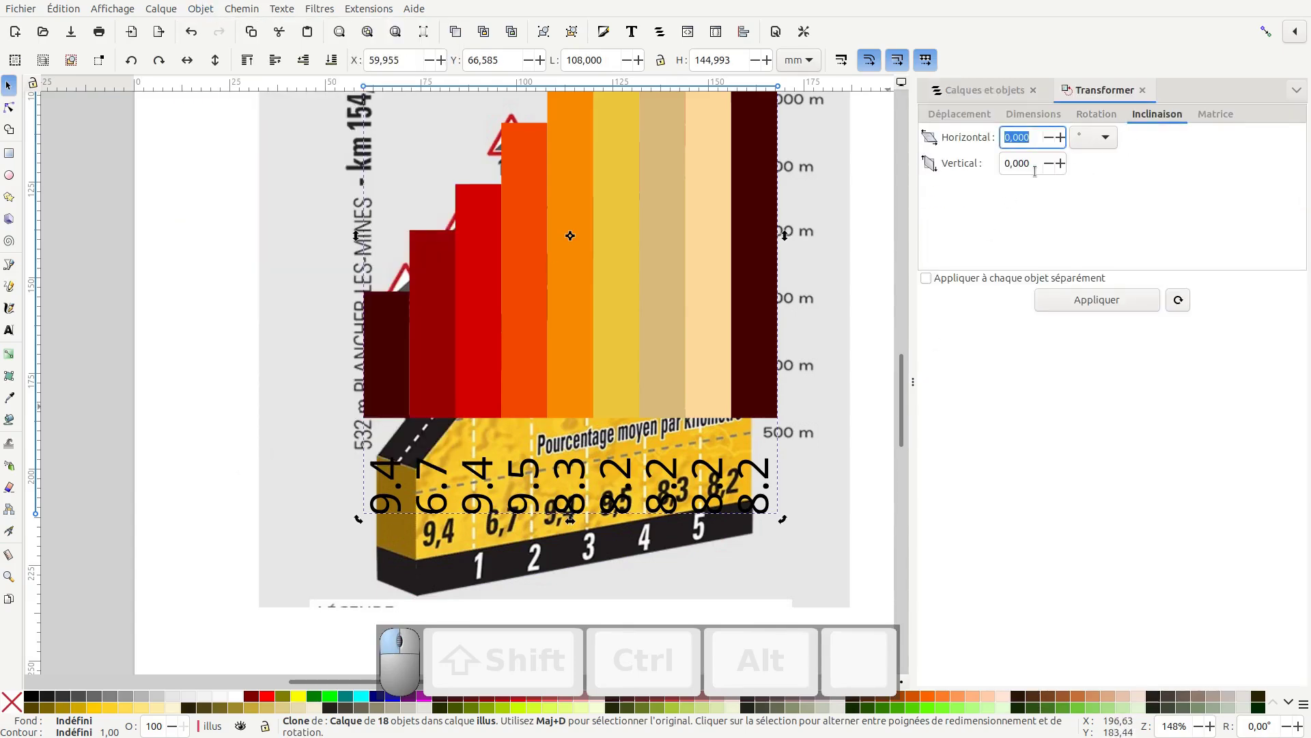
pyautogui.moveTo(1031, 164); pyautogui.dragTo(969, 158)
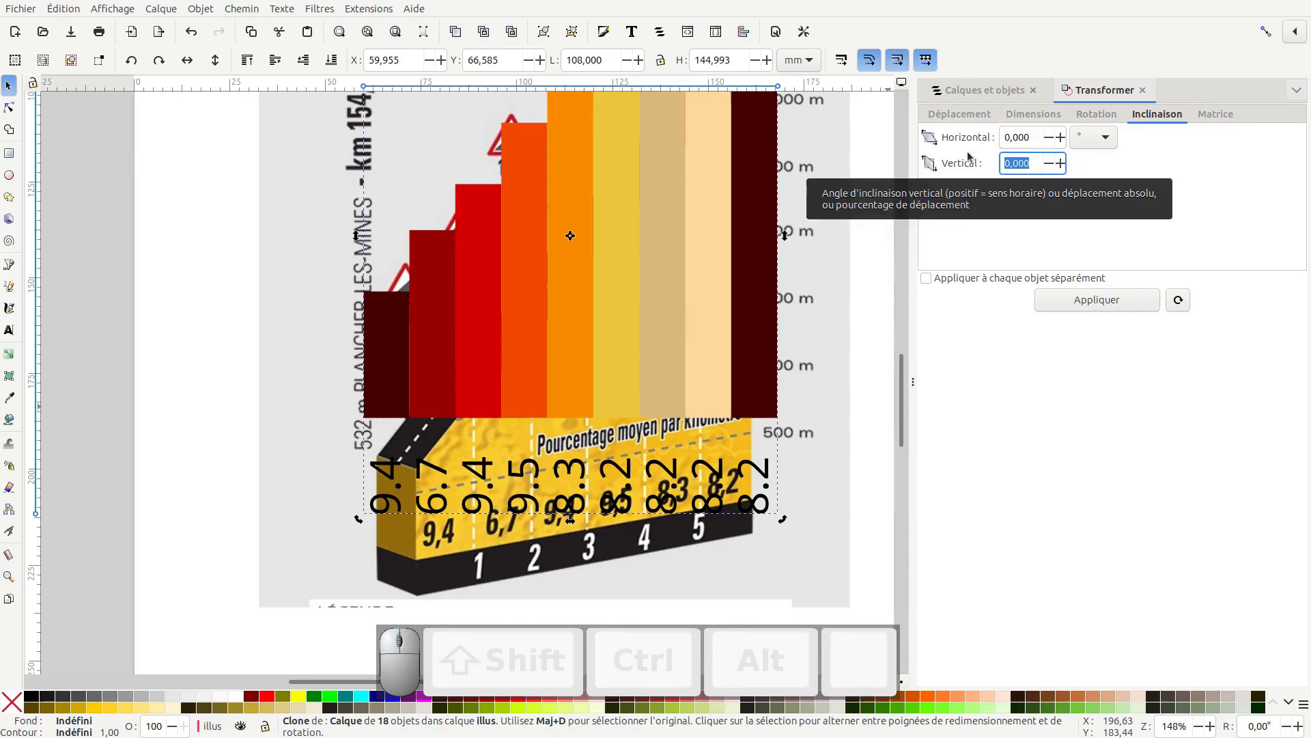
pyautogui.write('-10.58')
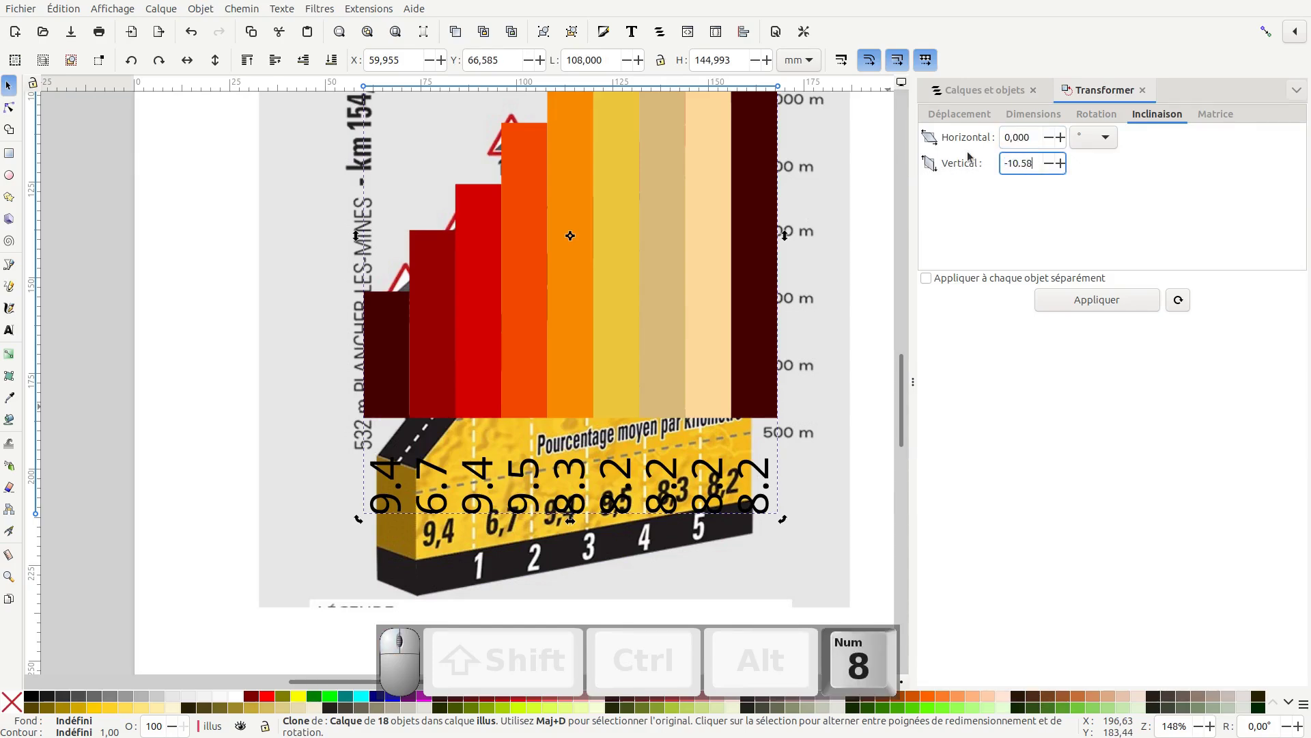
pyautogui.press('Return')
pyautogui.moveTo(532, 379)
pyautogui.mouseDown()
pyautogui.moveTo(540, 226)
pyautogui.moveTo(592, 404)
pyautogui.mouseUp()
pyautogui.scroll(2, 349, 416)
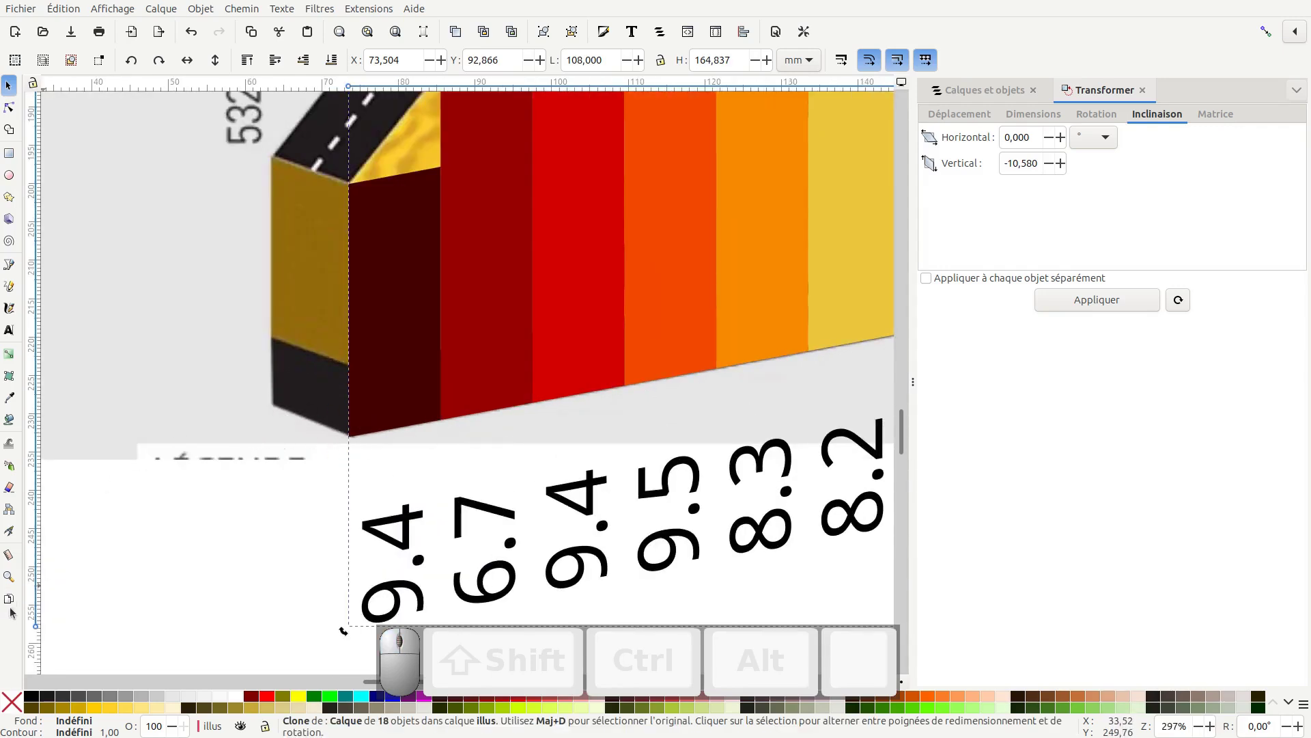
# Measure the angle and length of the bottom edge of the reference profile's side face
pyautogui.click(9, 557)
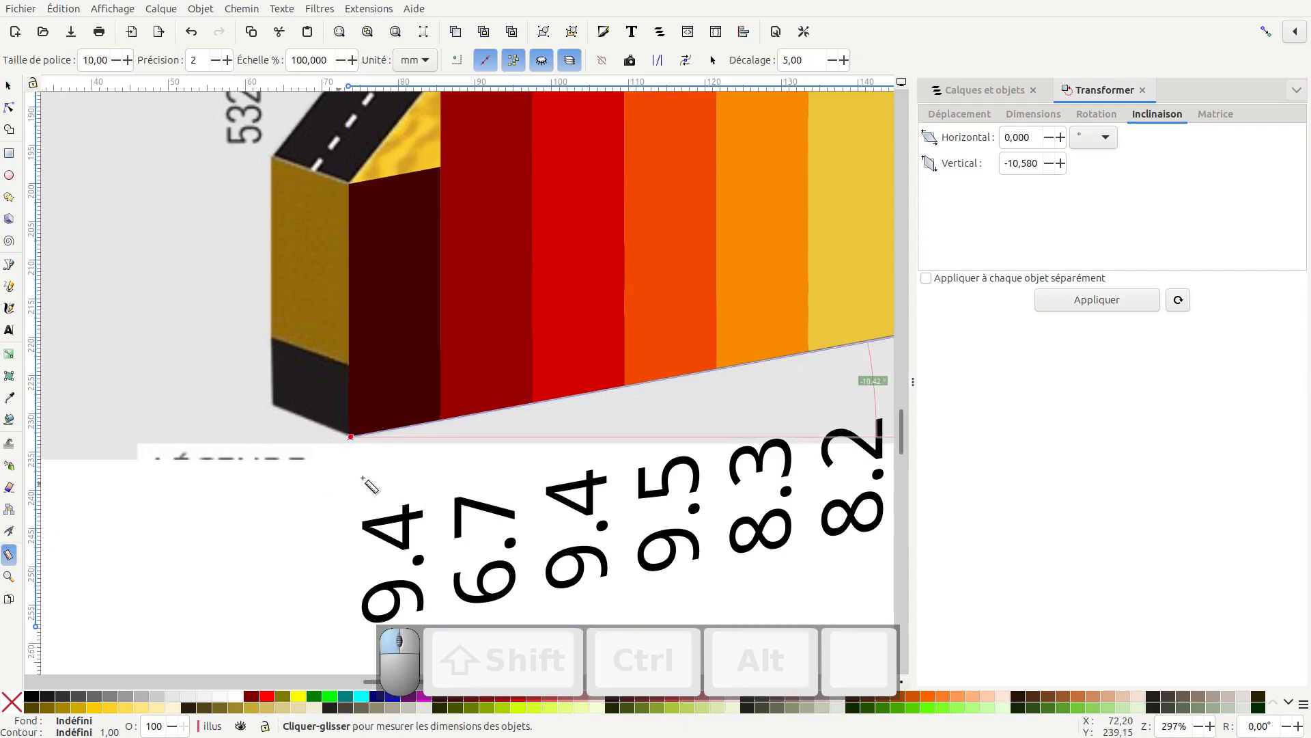
pyautogui.scroll(-2, 521, 452)
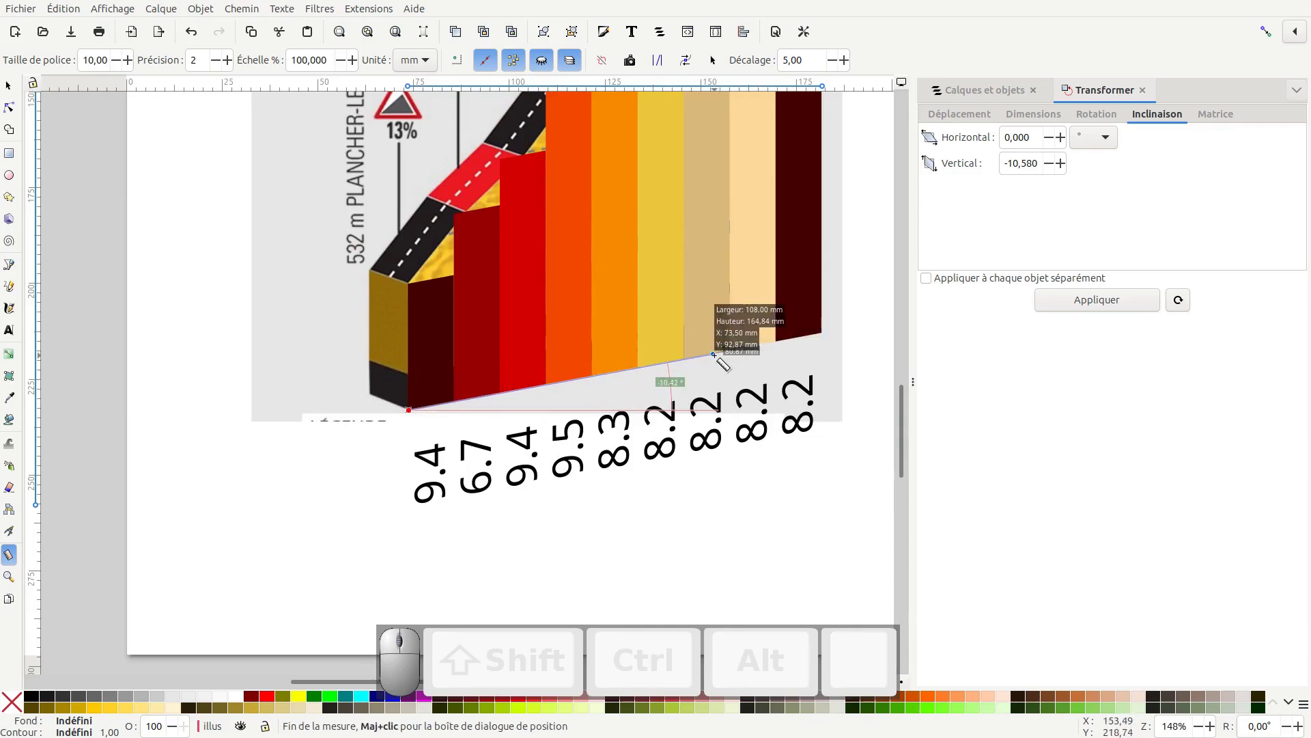
pyautogui.moveTo(713, 354); pyautogui.dragTo(357, 375)
pyautogui.scroll(3, 373, 400)
pyautogui.scroll(1, 372, 401)
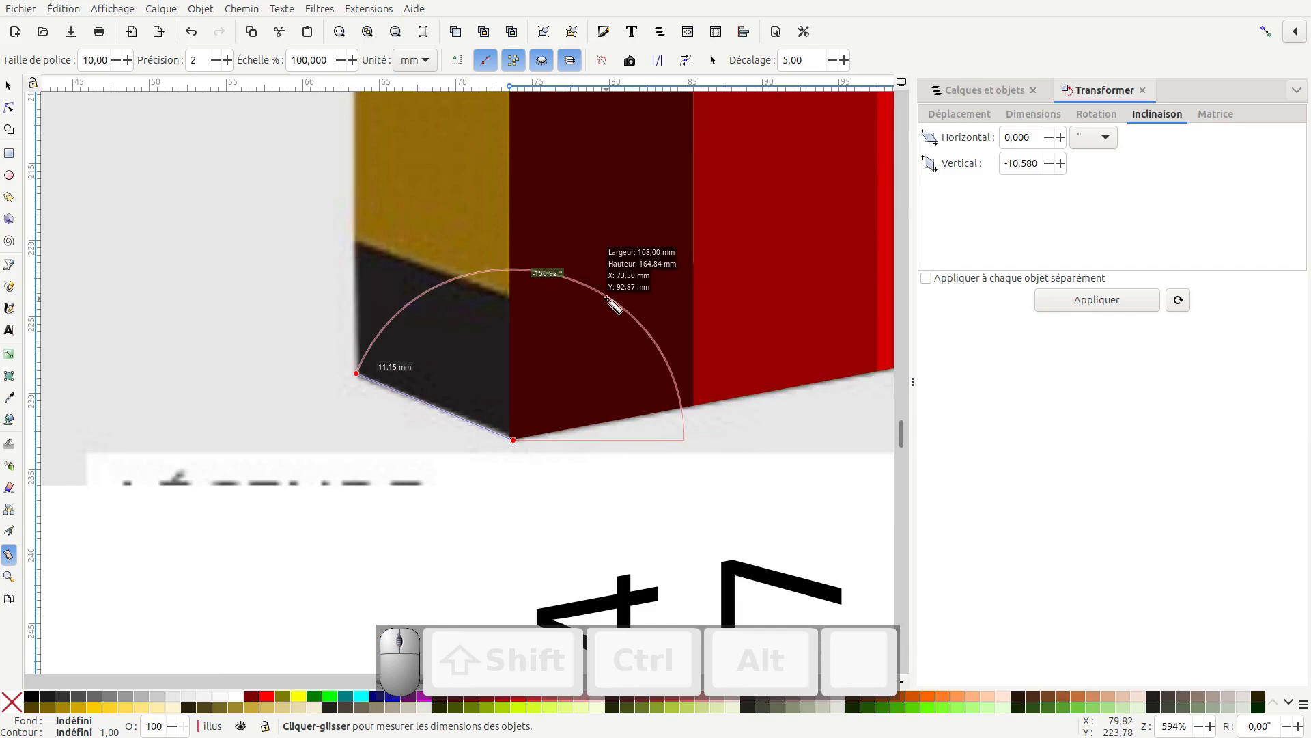
# Draw a yellow rectangle about 12 by 30 mm beside the reference profile's side face
pyautogui.press('KP_Subtract')
pyautogui.press('KP_Subtract')
pyautogui.press('KP_Subtract')
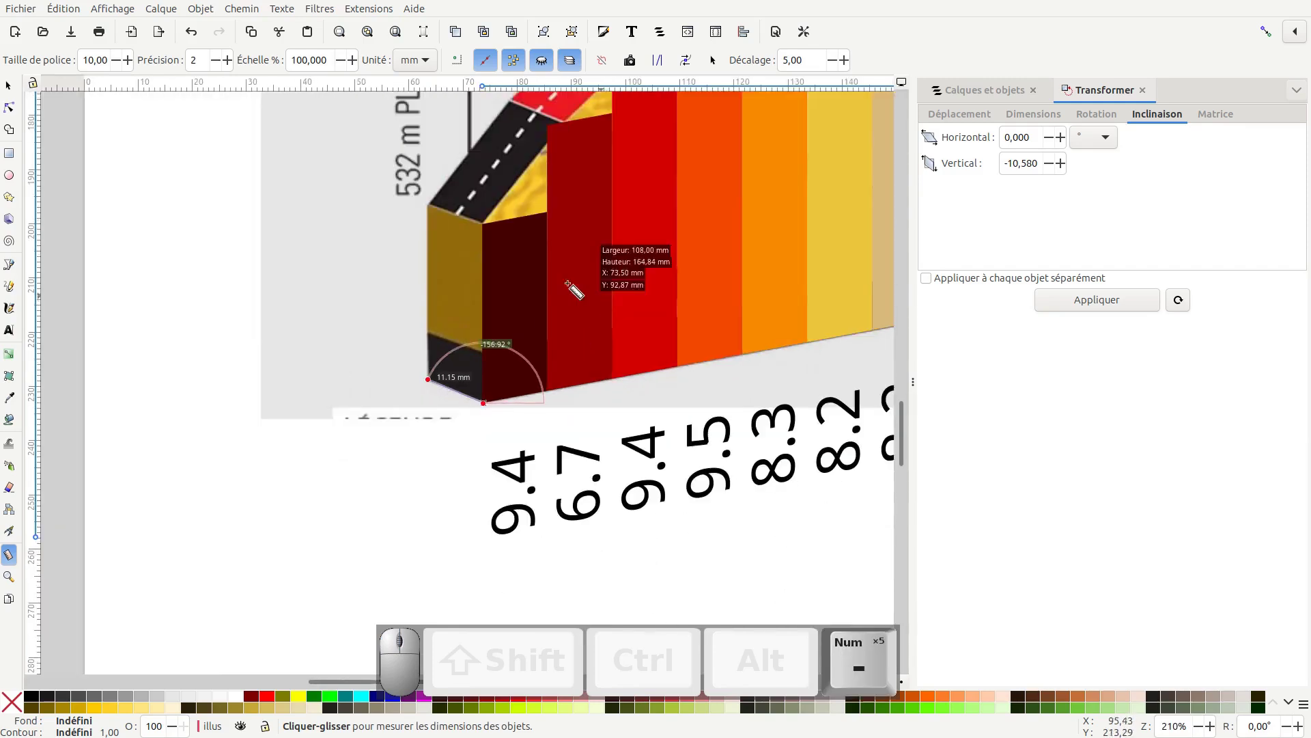
pyautogui.click(9, 153)
pyautogui.moveTo(350, 208)
pyautogui.mouseDown()
pyautogui.moveTo(430, 383)
pyautogui.moveTo(416, 370)
pyautogui.mouseUp()
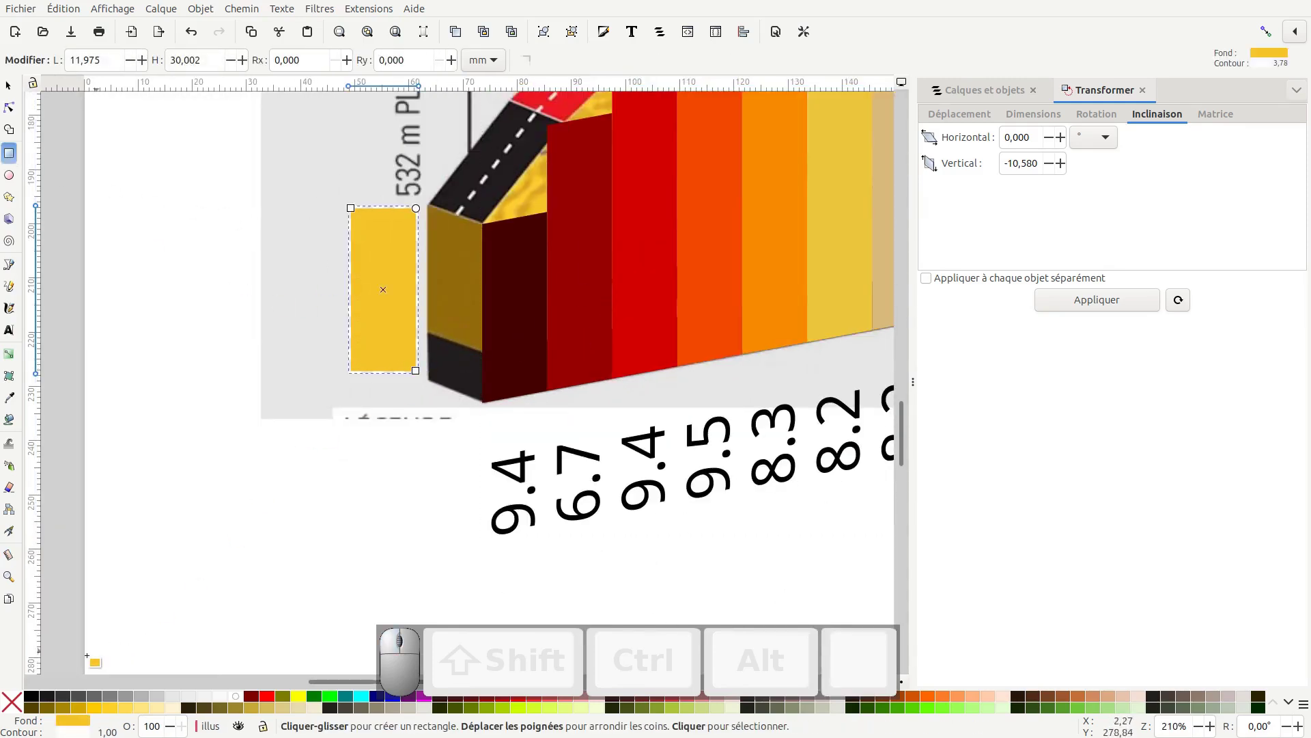
# Remove the yellow rectangle's outline and skew the rectangle vertically by -156.92°
pyautogui.middleClick(11, 702)
pyautogui.click(1026, 162)
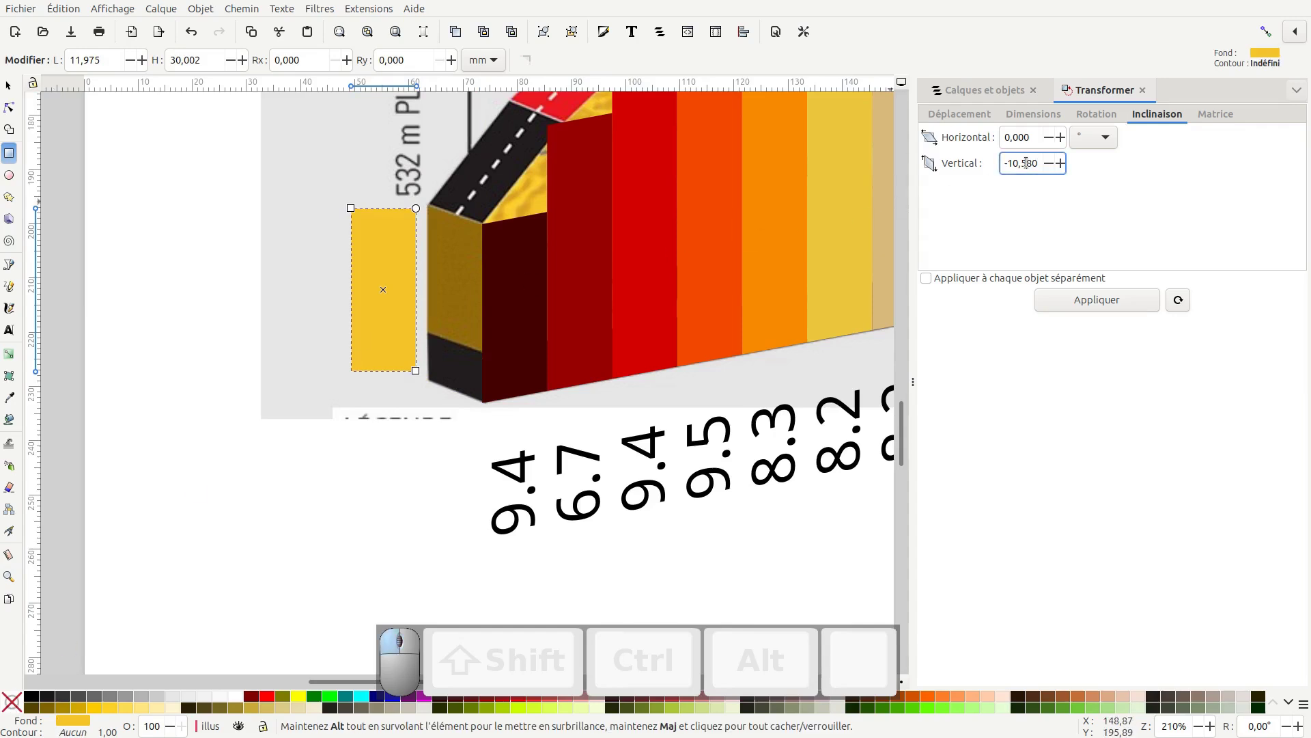
pyautogui.hotkey('ctrl', 'a')
pyautogui.write('-156,92')
pyautogui.click(1109, 299)
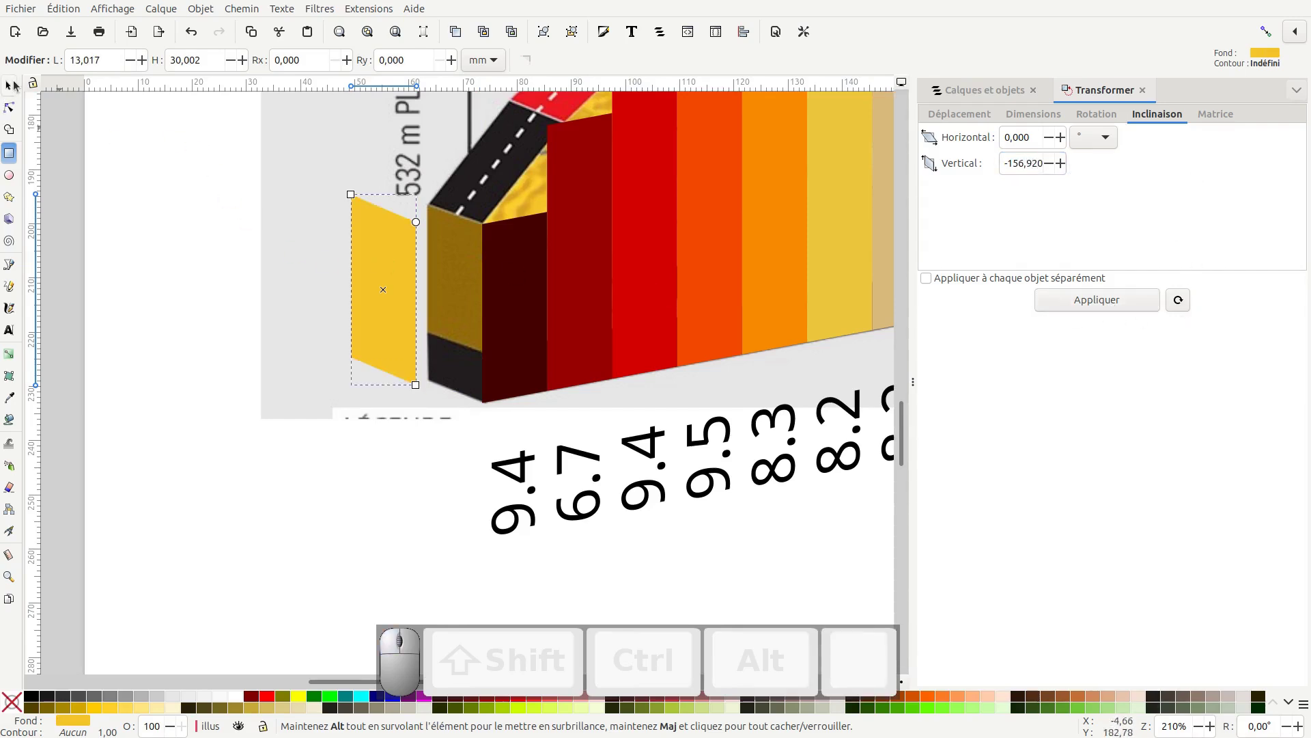
# Move the skewed yellow rectangle over the reference profile's side face, next to the first bar
pyautogui.press('s')
pyautogui.moveTo(399, 334); pyautogui.dragTo(464, 350)
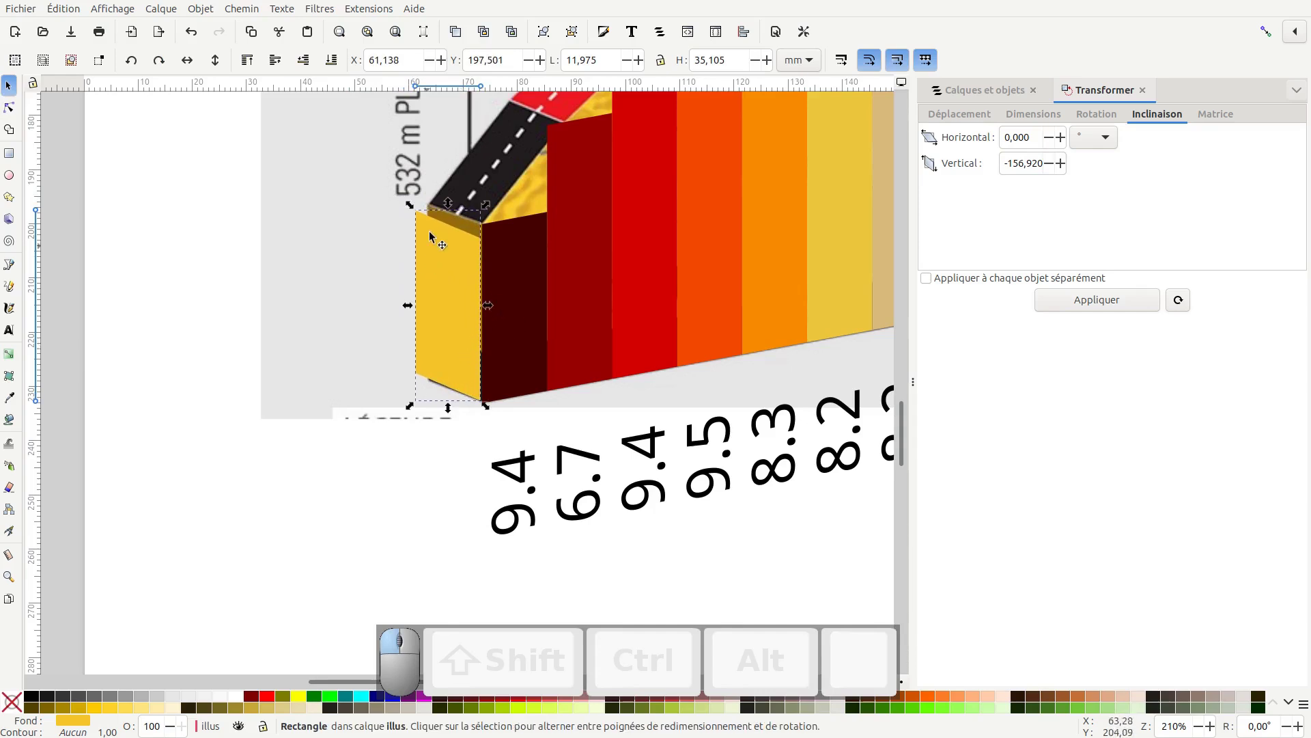
# Reset snapping to the simple mode and bring back the advanced snapping options
pyautogui.click(1295, 32)
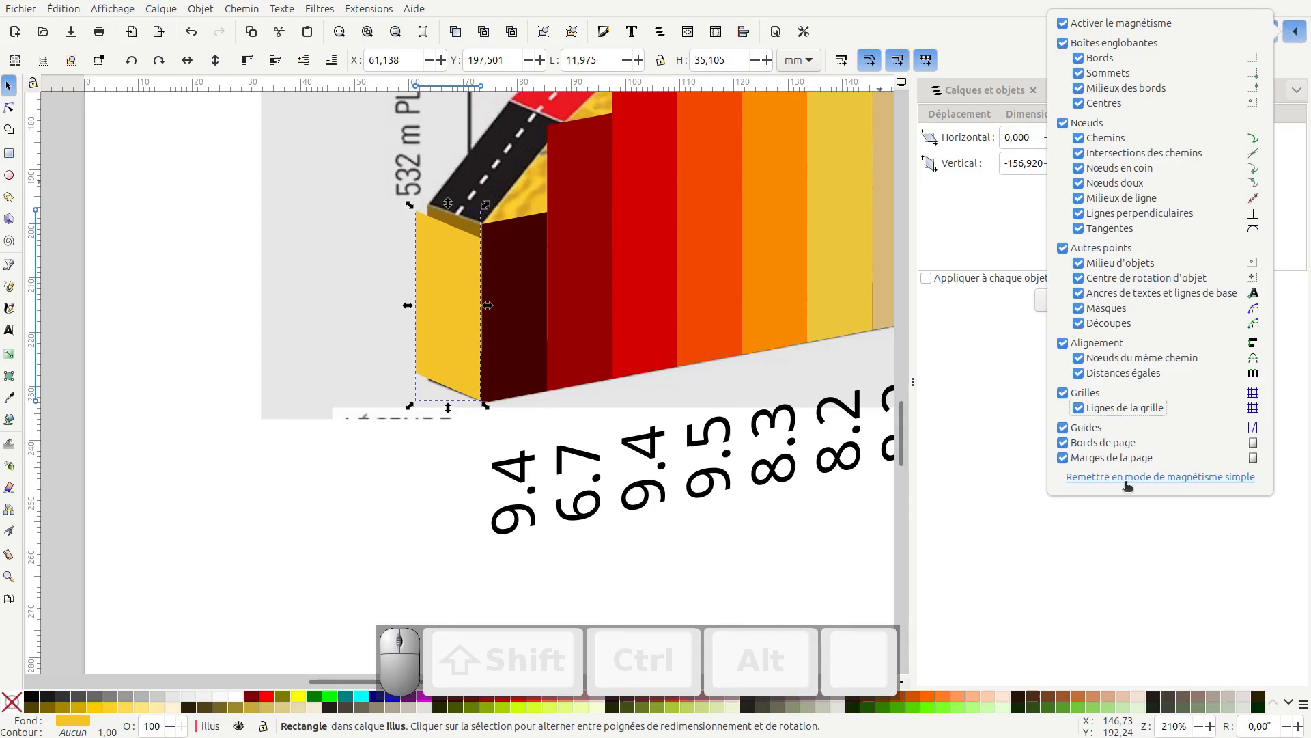
pyautogui.click(1115, 478)
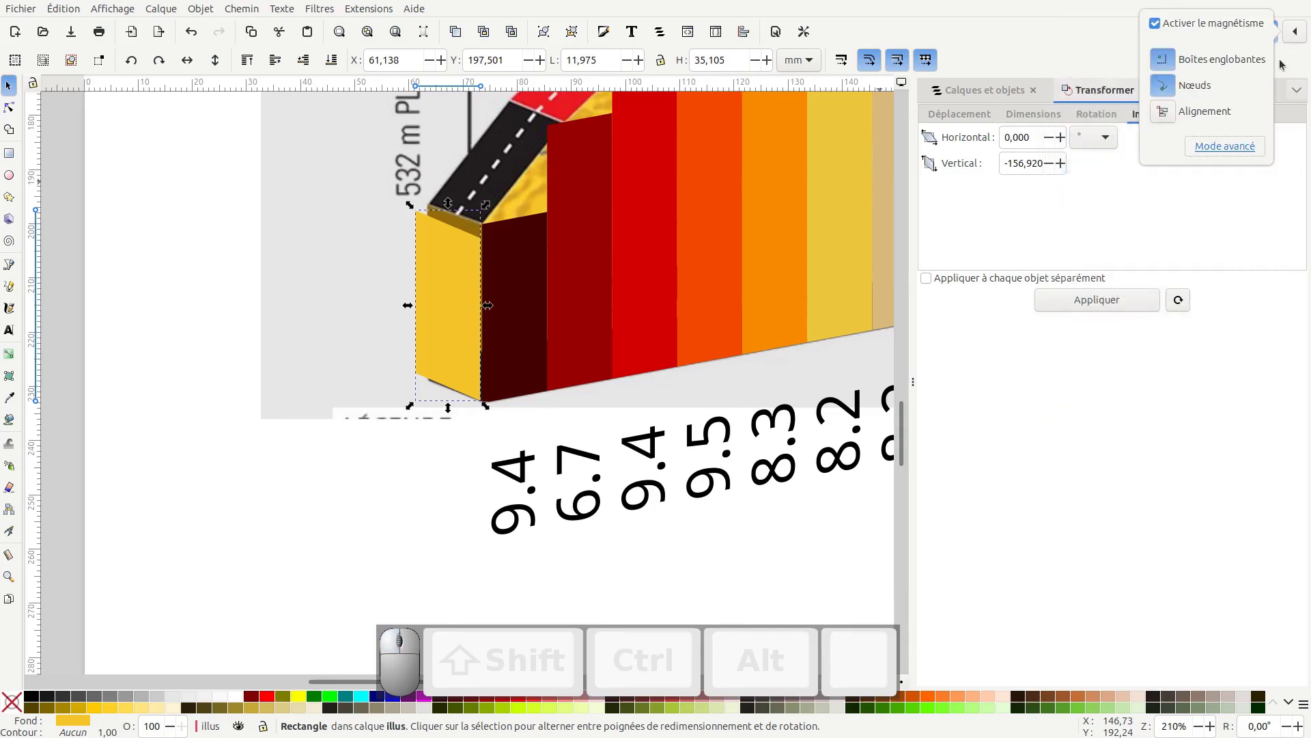
pyautogui.click(1227, 148)
pyautogui.click(1121, 88)
pyautogui.click(1103, 103)
pyautogui.click(1096, 153)
pyautogui.click(1107, 214)
pyautogui.click(1101, 265)
pyautogui.click(1090, 345)
# Snap the skewed rectangle's lowest corner onto the bottom front corner of the first bar
pyautogui.click(532, 433)
pyautogui.click(463, 372)
pyautogui.moveTo(477, 397); pyautogui.dragTo(477, 399)
pyautogui.scroll(2, 470, 268)
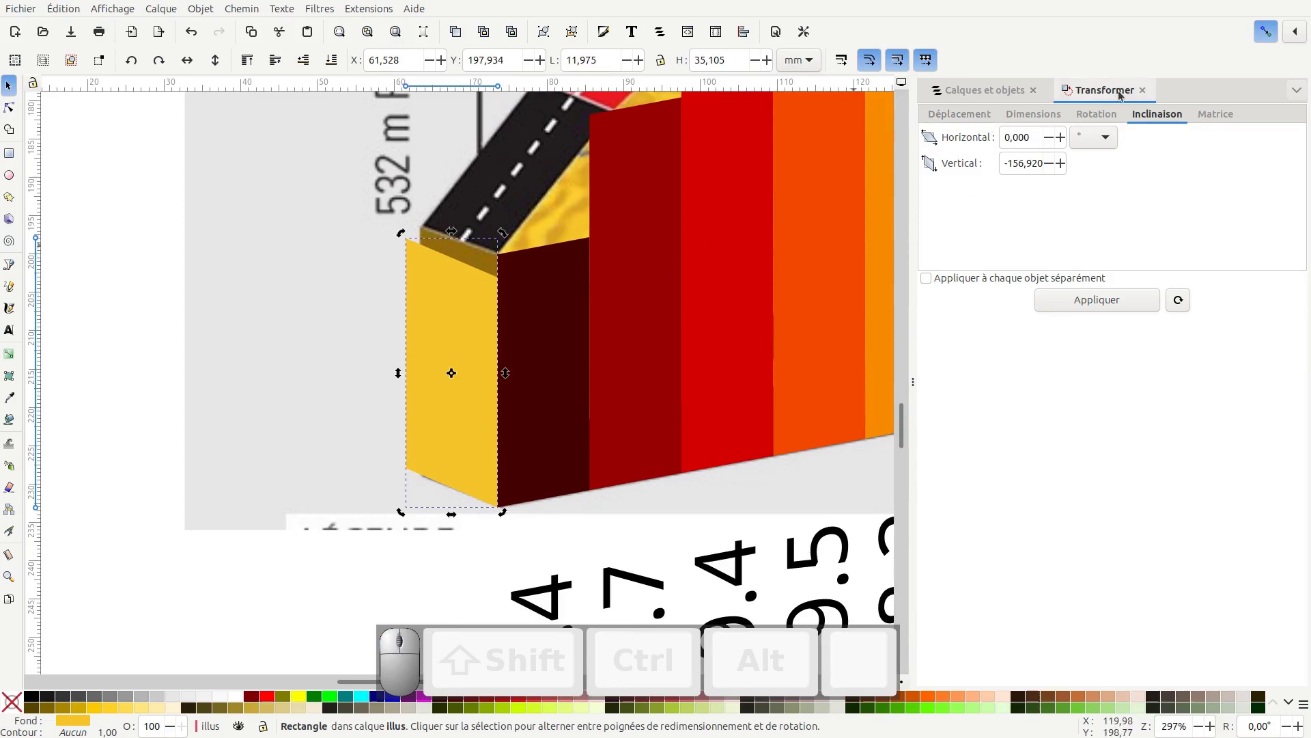
# Disable snapping and scale the skewed rectangle proportionally to about 10.1 by 29.6 mm, matching the side face's width
pyautogui.press('%')
pyautogui.press('%')
pyautogui.press('%')
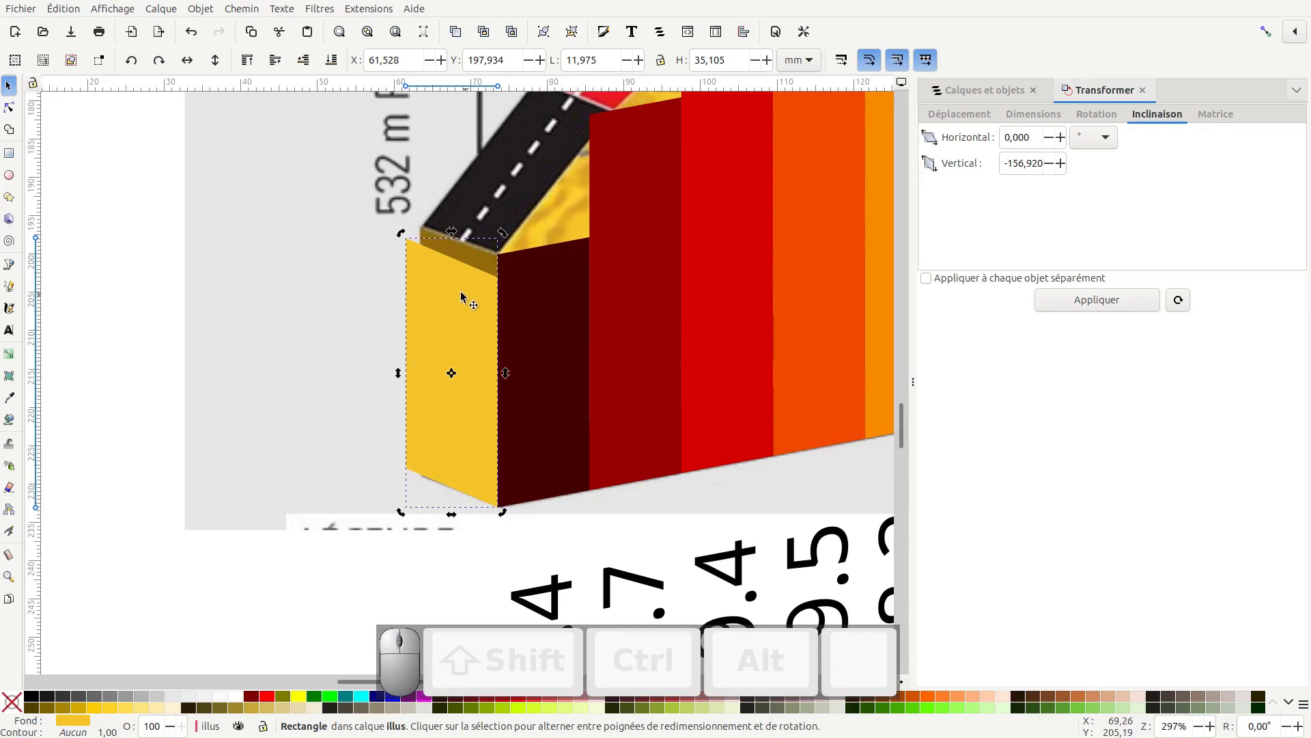
pyautogui.click(434, 292)
pyautogui.moveTo(403, 236); pyautogui.dragTo(417, 261)
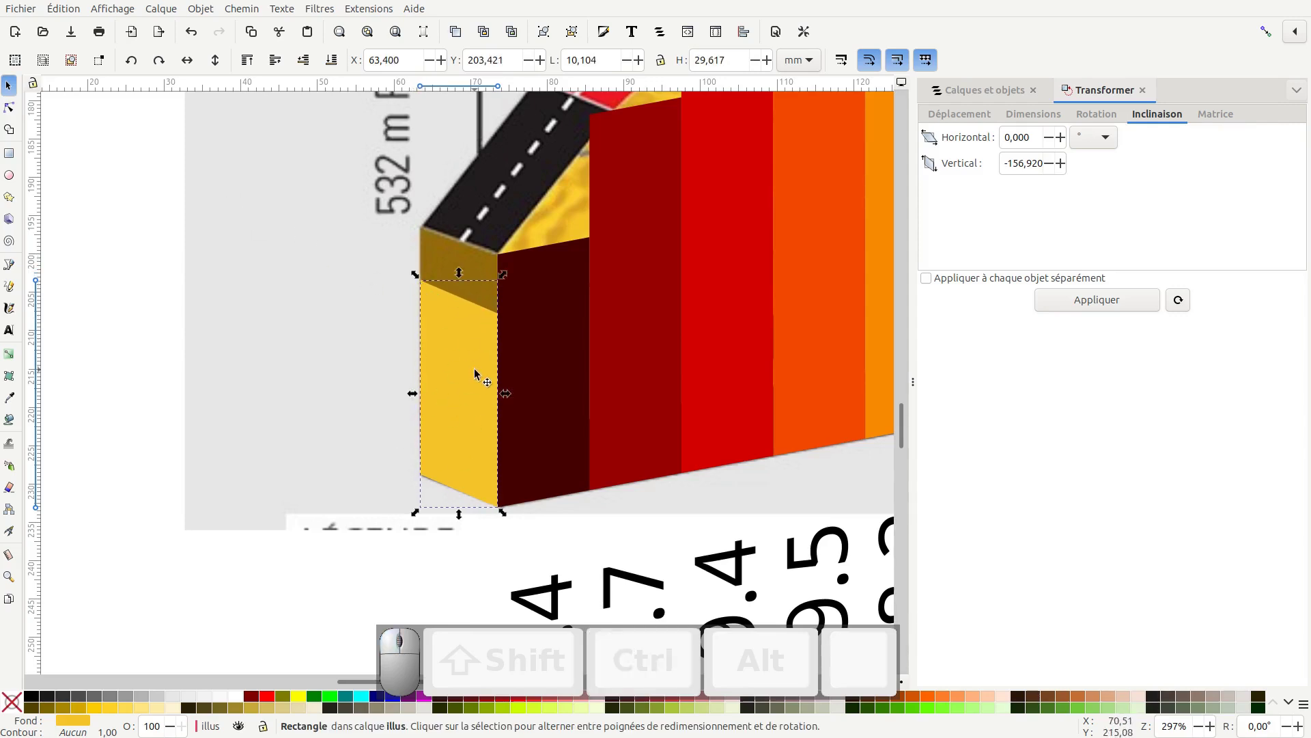
# Convert the yellow face to a path and, with snapping enabled, raise its two top nodes to the side face's top edge
pyautogui.click(242, 10)
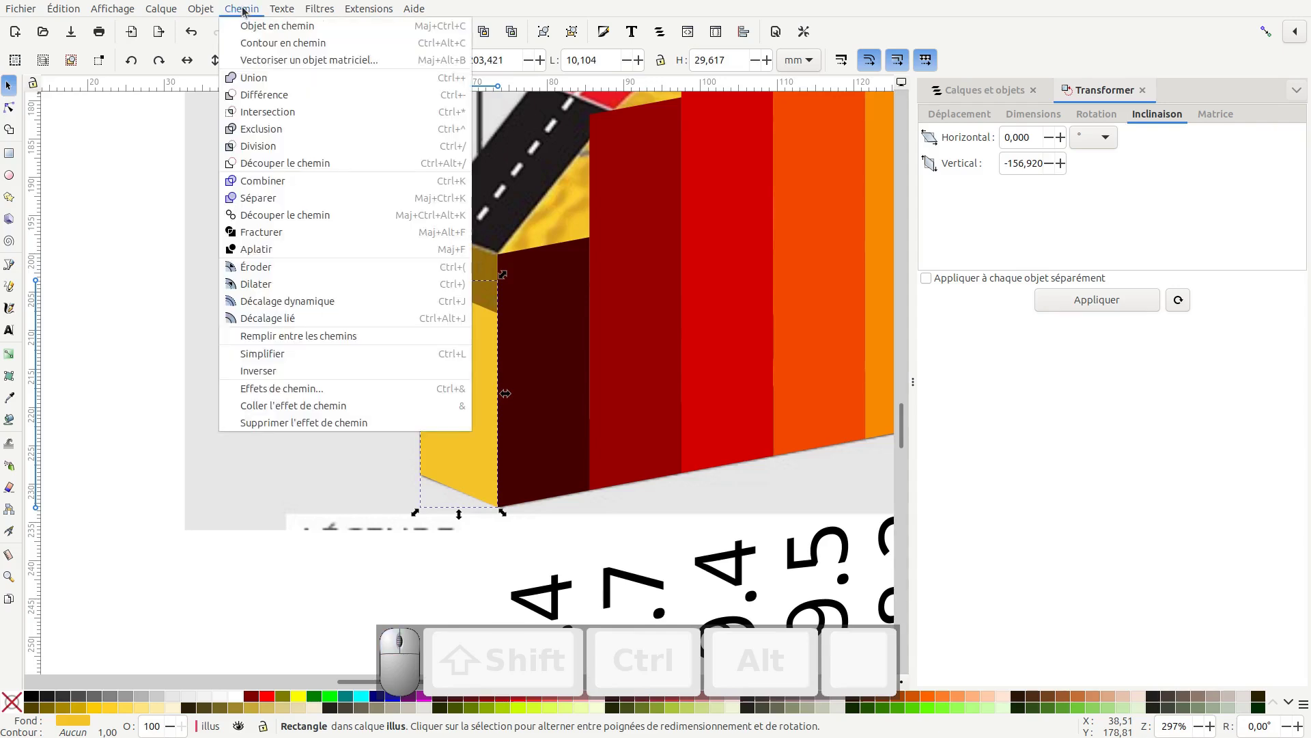
pyautogui.click(254, 32)
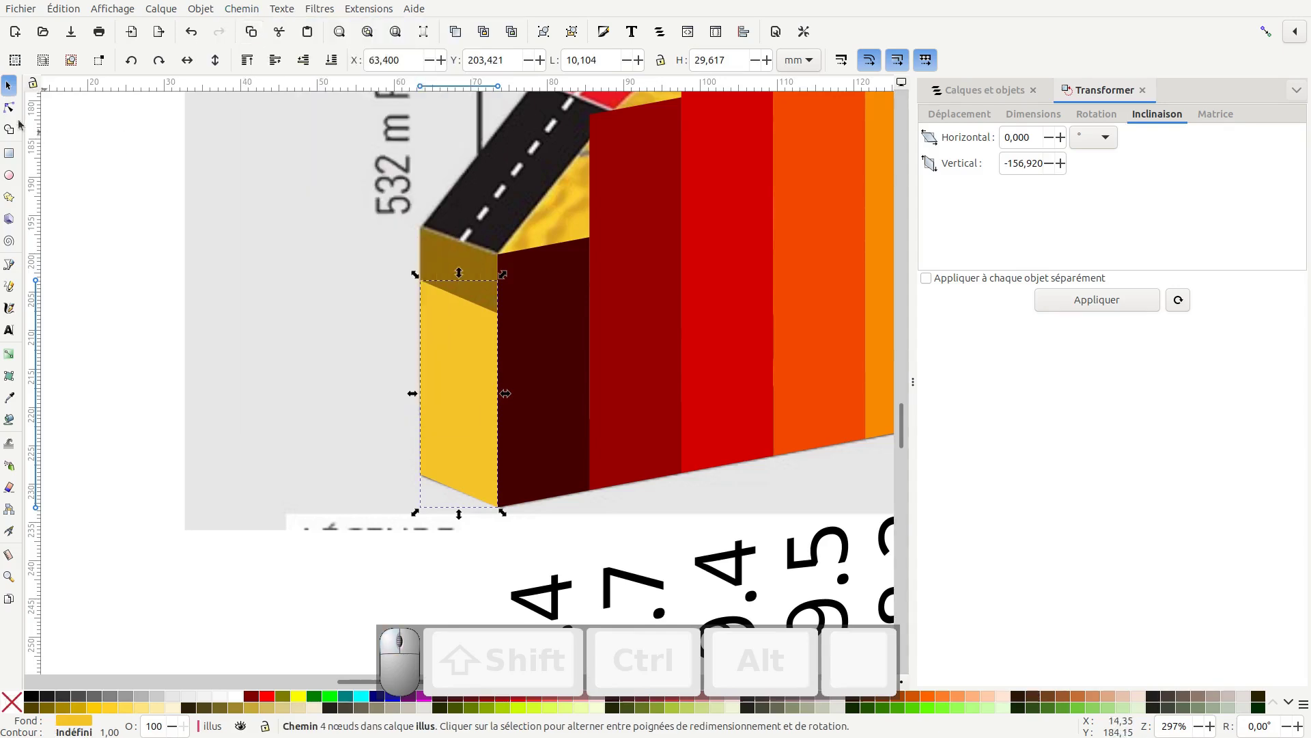
pyautogui.click(8, 109)
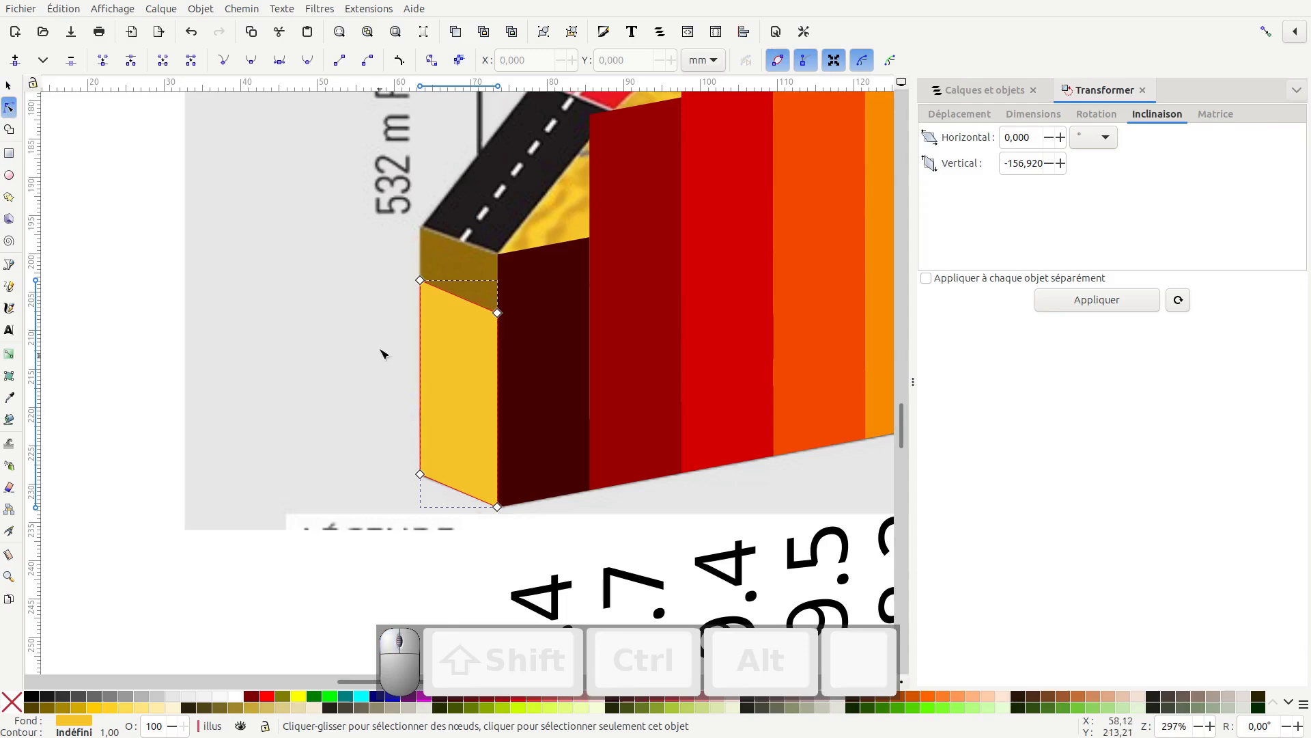
pyautogui.moveTo(376, 244); pyautogui.dragTo(541, 350)
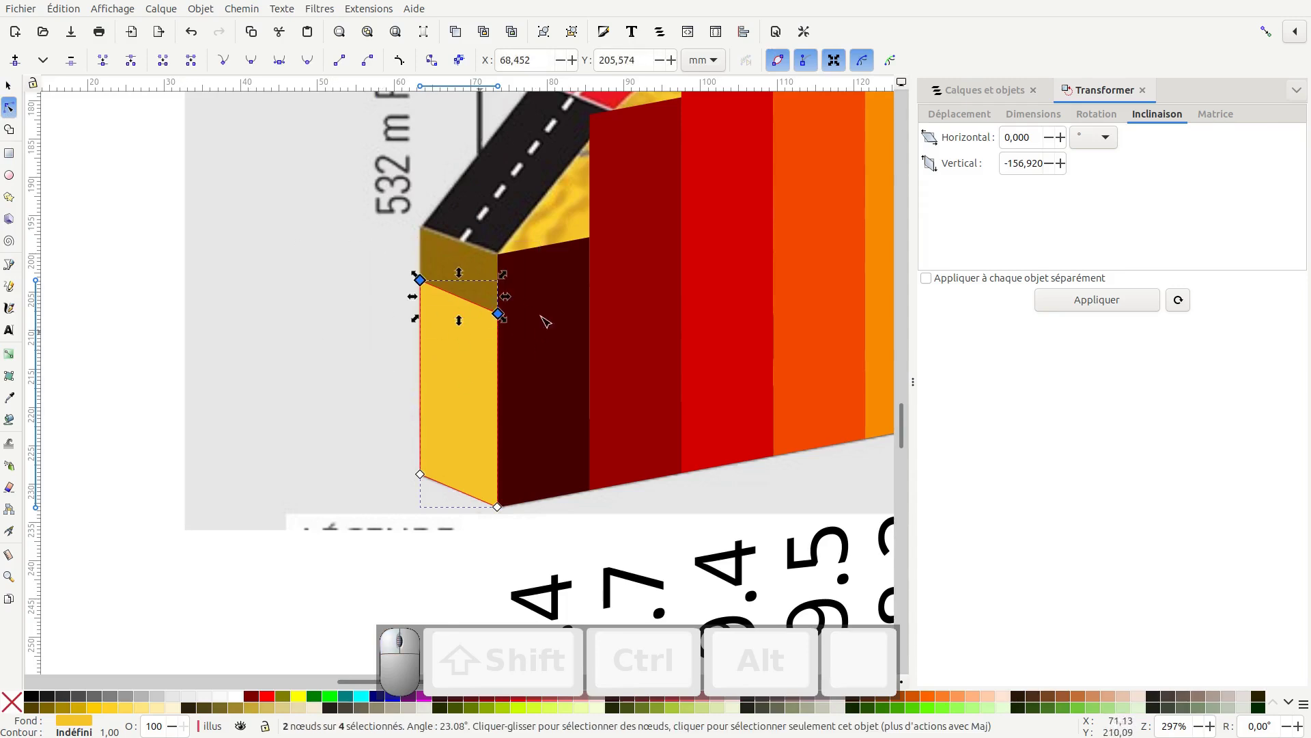
pyautogui.click(1265, 32)
pyautogui.hotkey('shift', '%')
pyautogui.moveTo(503, 319); pyautogui.dragTo(503, 259)
pyautogui.click(295, 328)
pyautogui.press('KP_Subtract')
pyautogui.press('KP_Subtract')
pyautogui.scroll(-2, 337, 334)
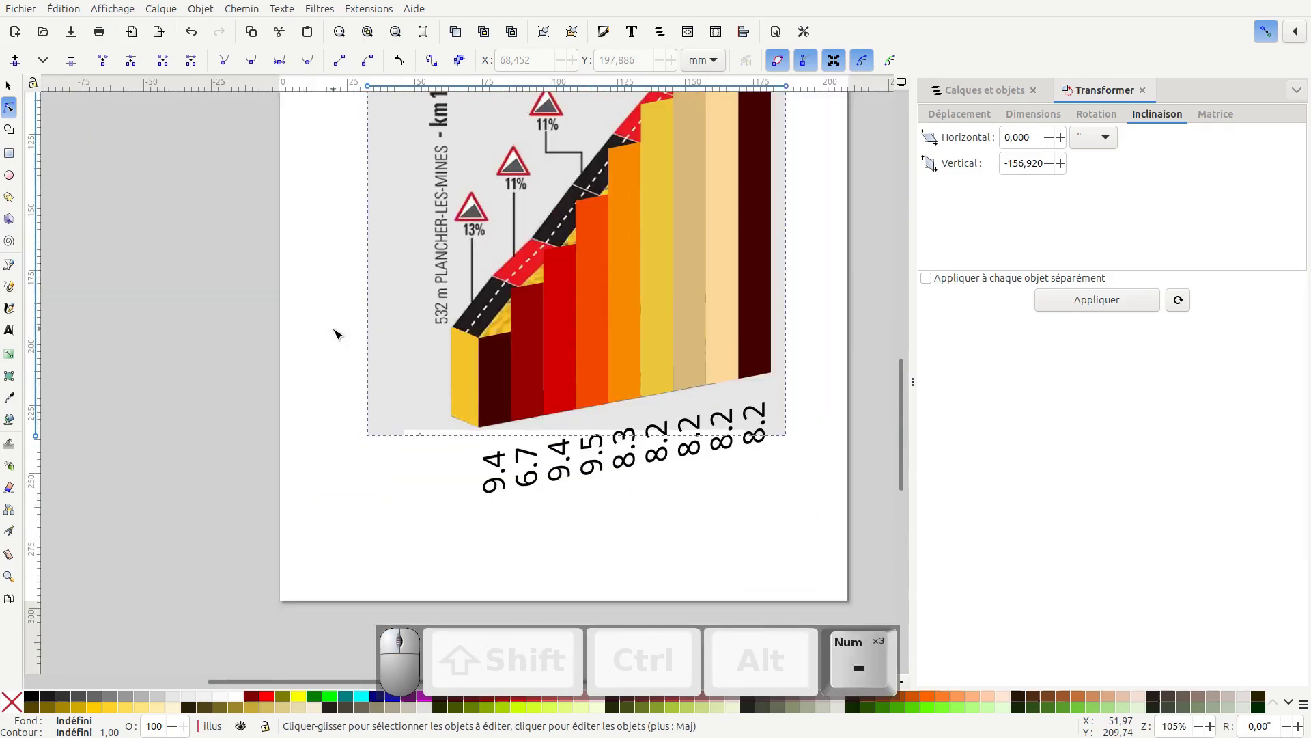
# Enter the original chart's Graphique-Calque layer to reach its individual bars
pyautogui.scroll(2, 443, 331)
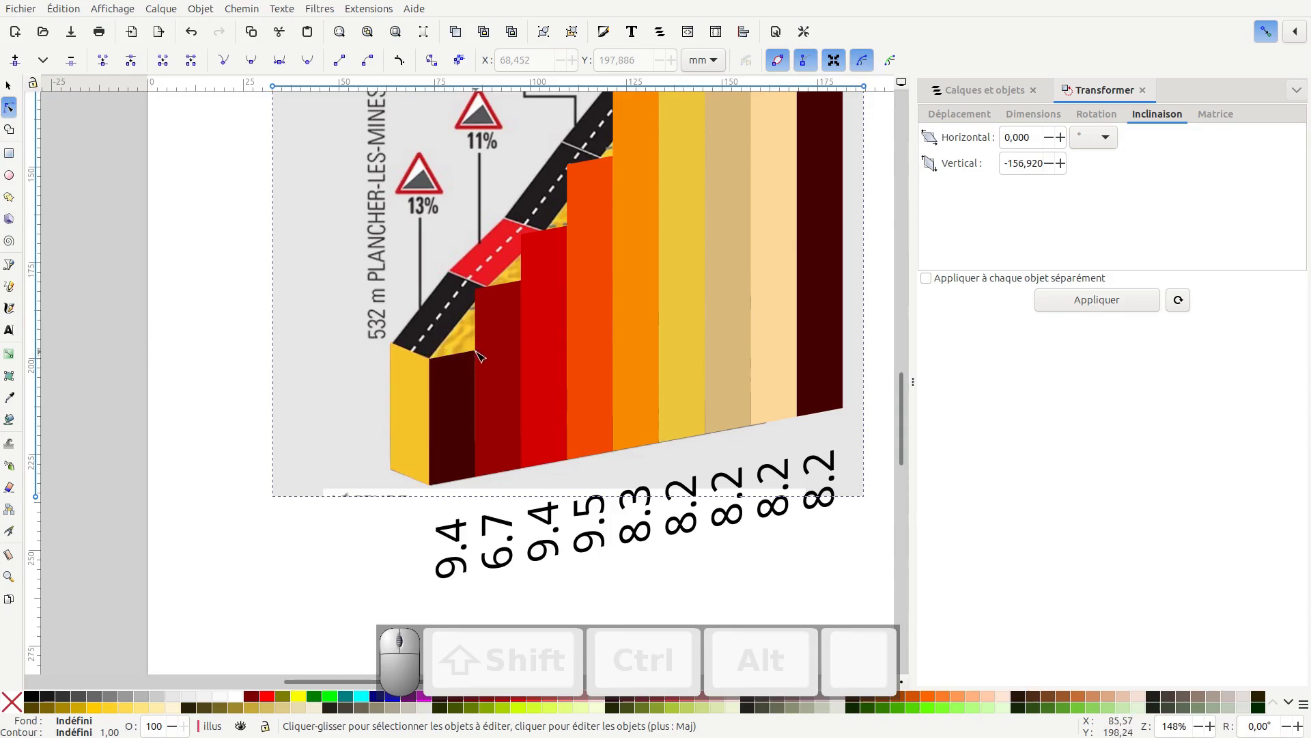
pyautogui.click(496, 304)
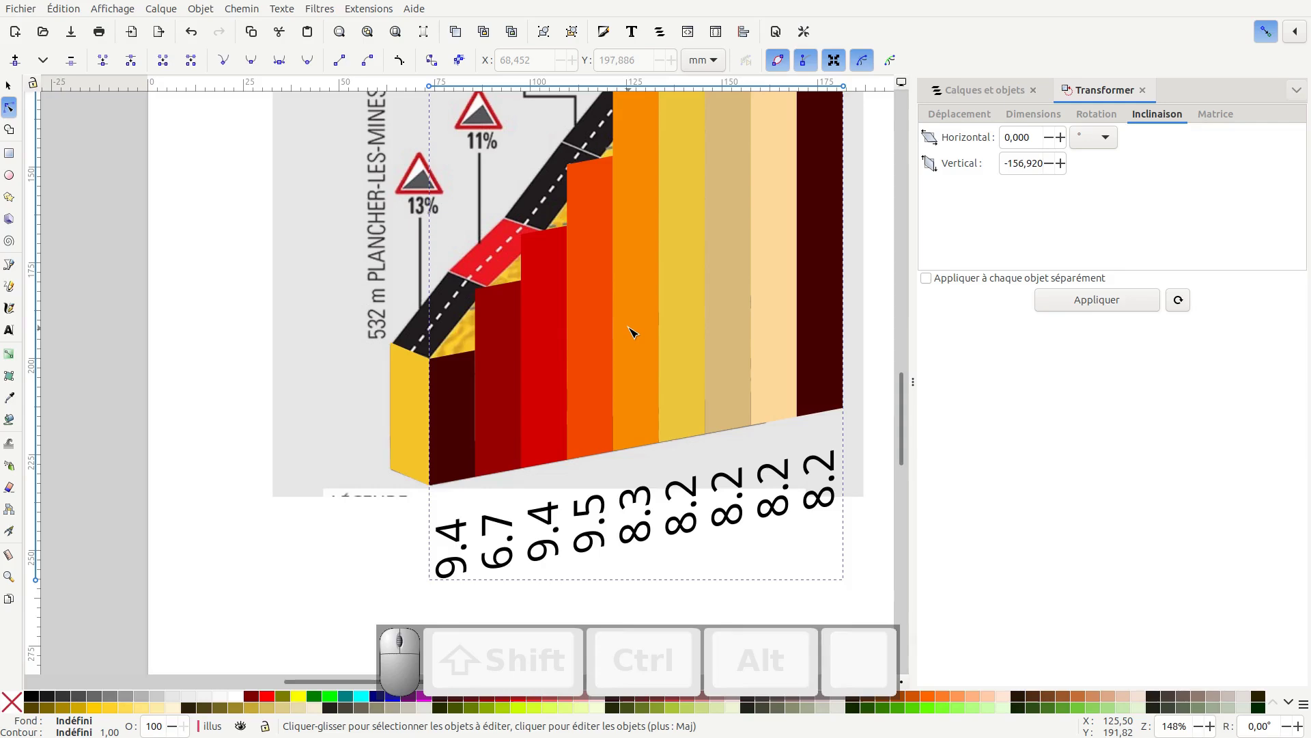
pyautogui.press('KP_Subtract')
pyautogui.press('KP_Subtract')
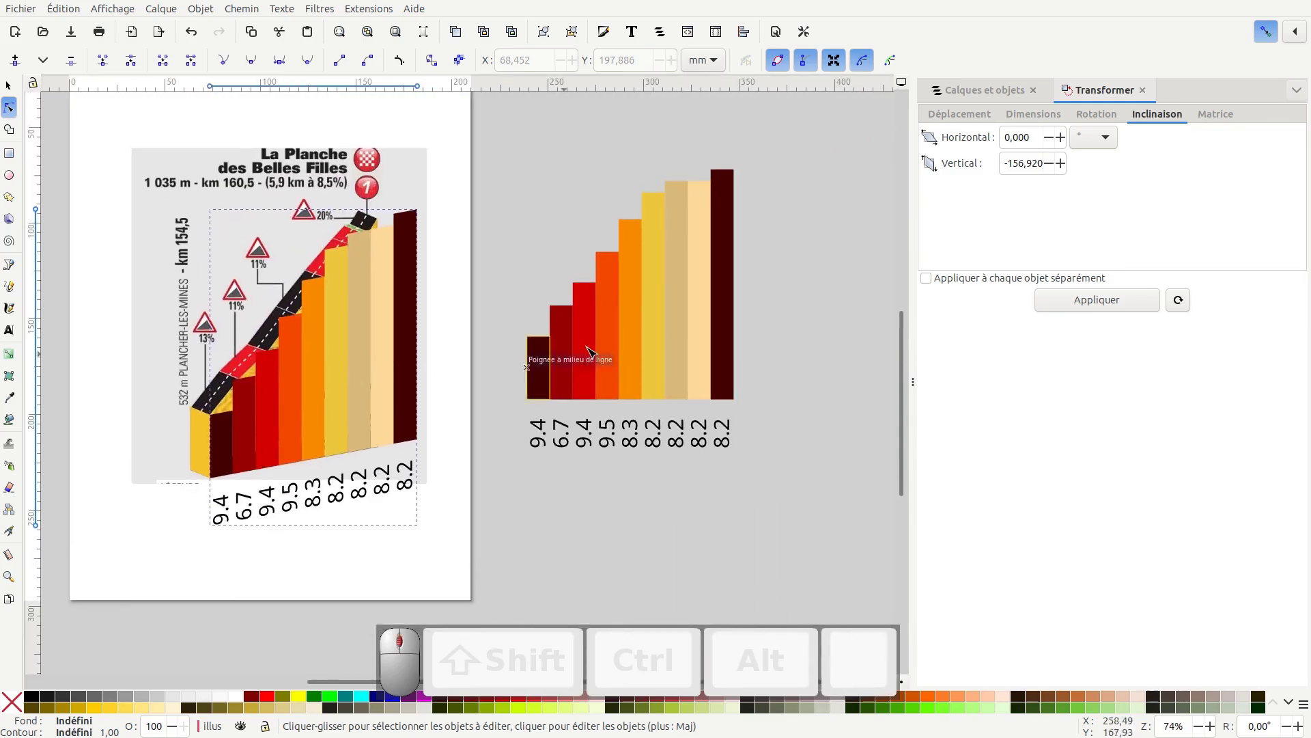
pyautogui.click(608, 341)
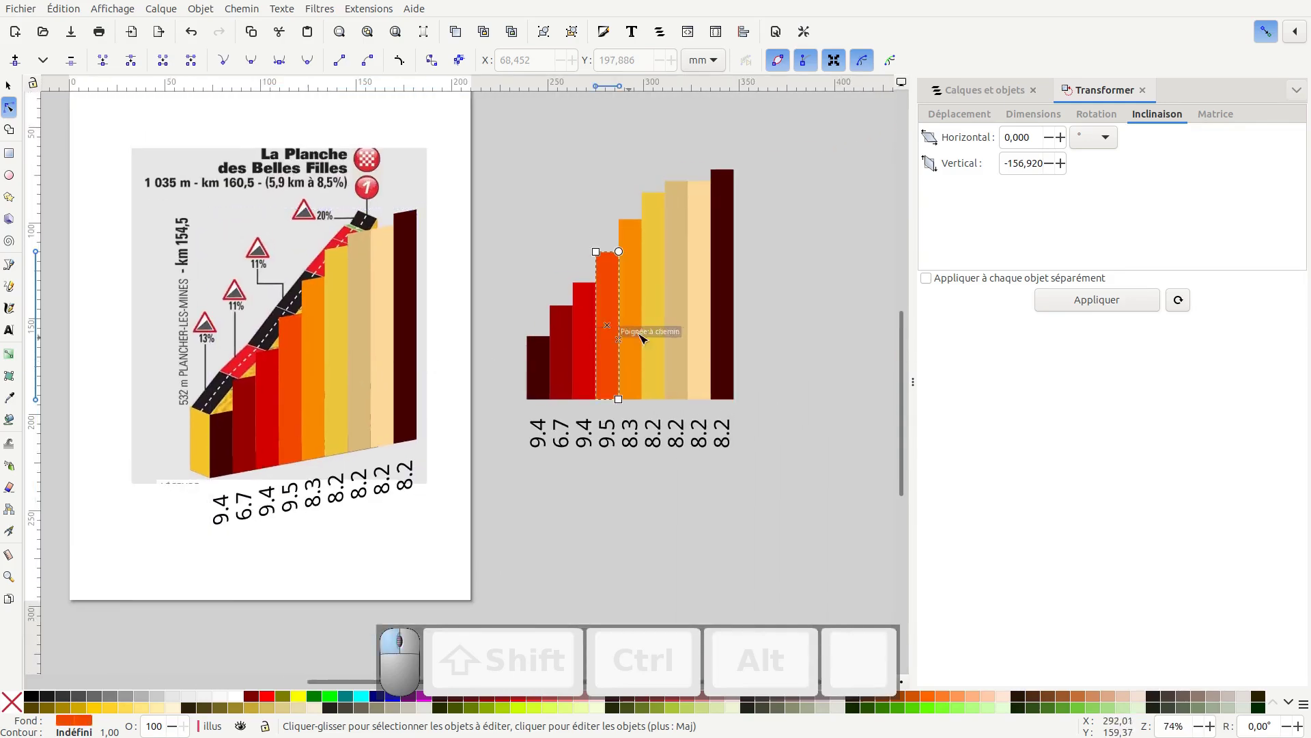
pyautogui.click(981, 91)
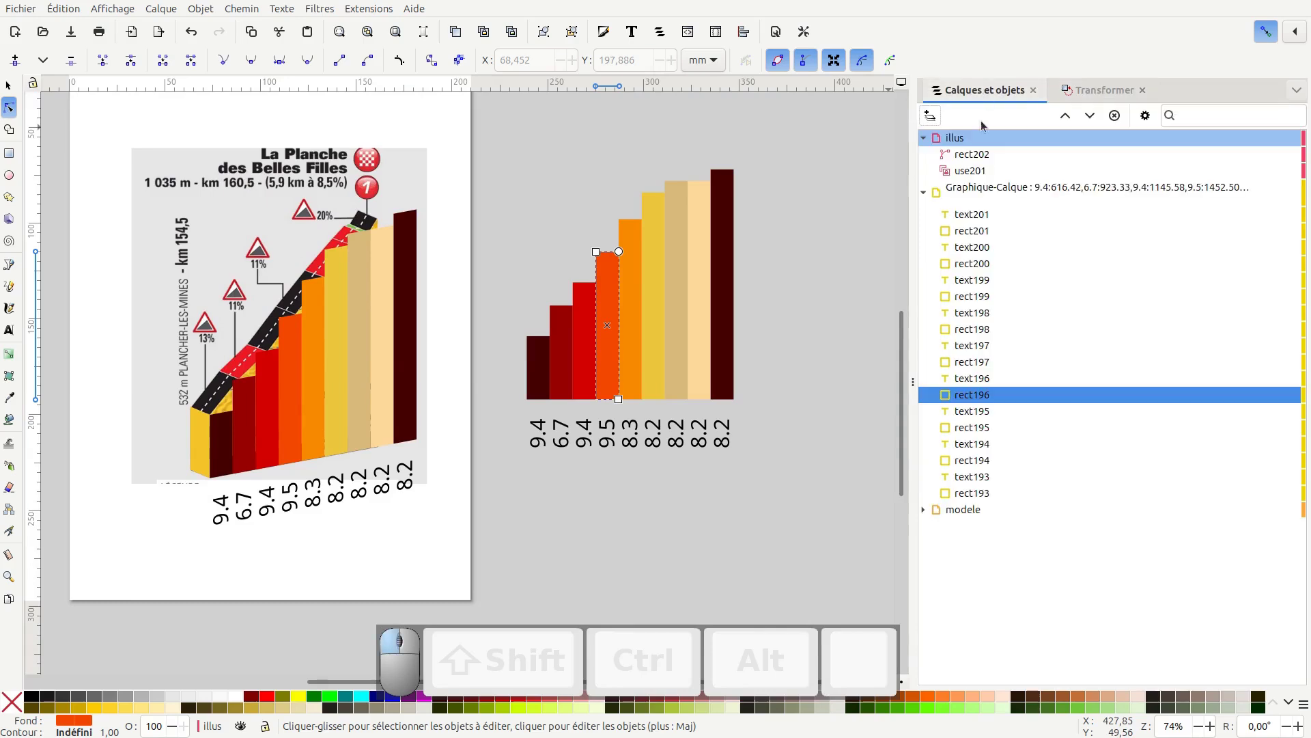
pyautogui.click(989, 192)
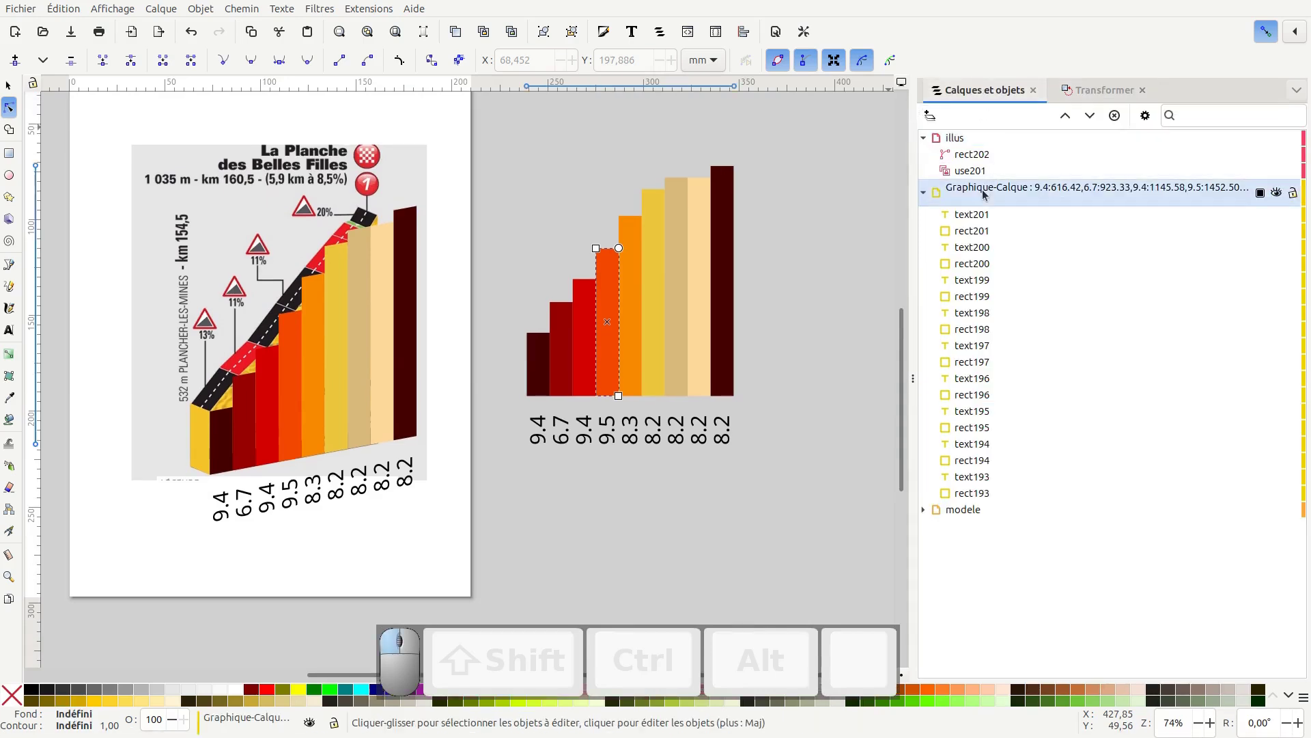
pyautogui.click(9, 86)
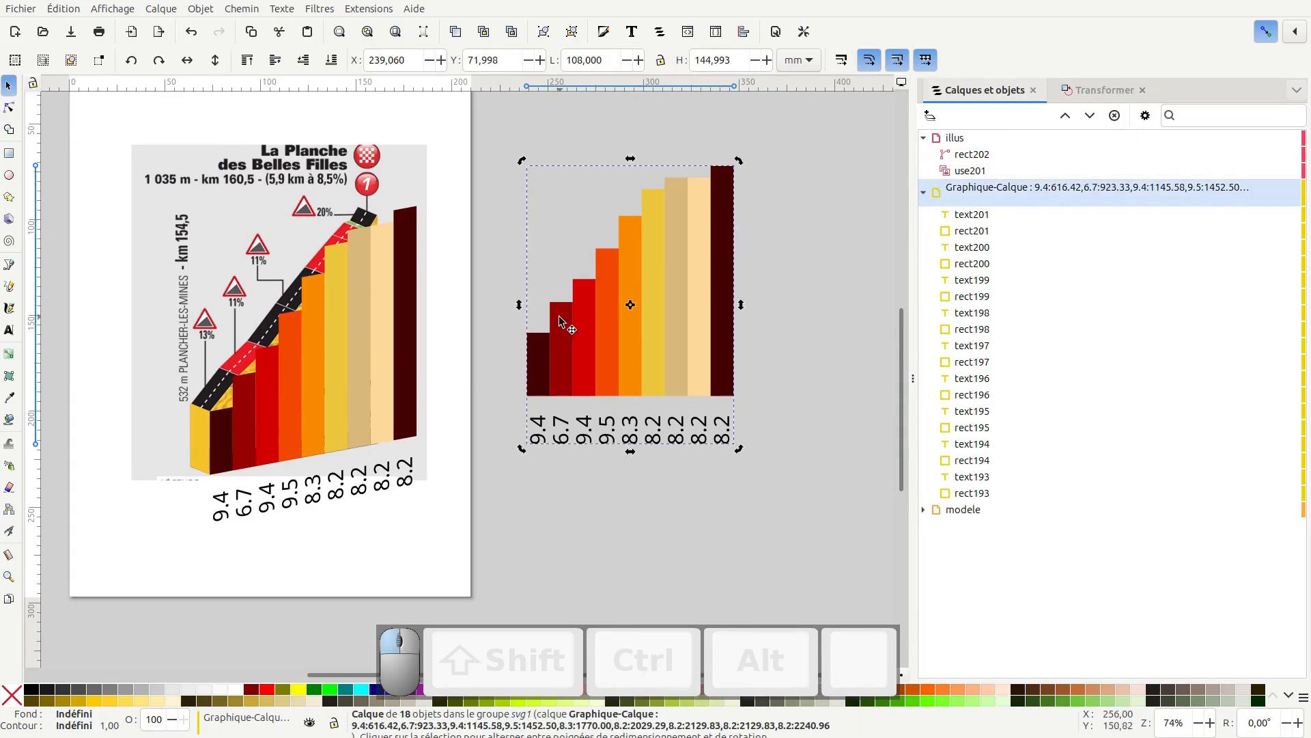
pyautogui.doubleClick(563, 321)
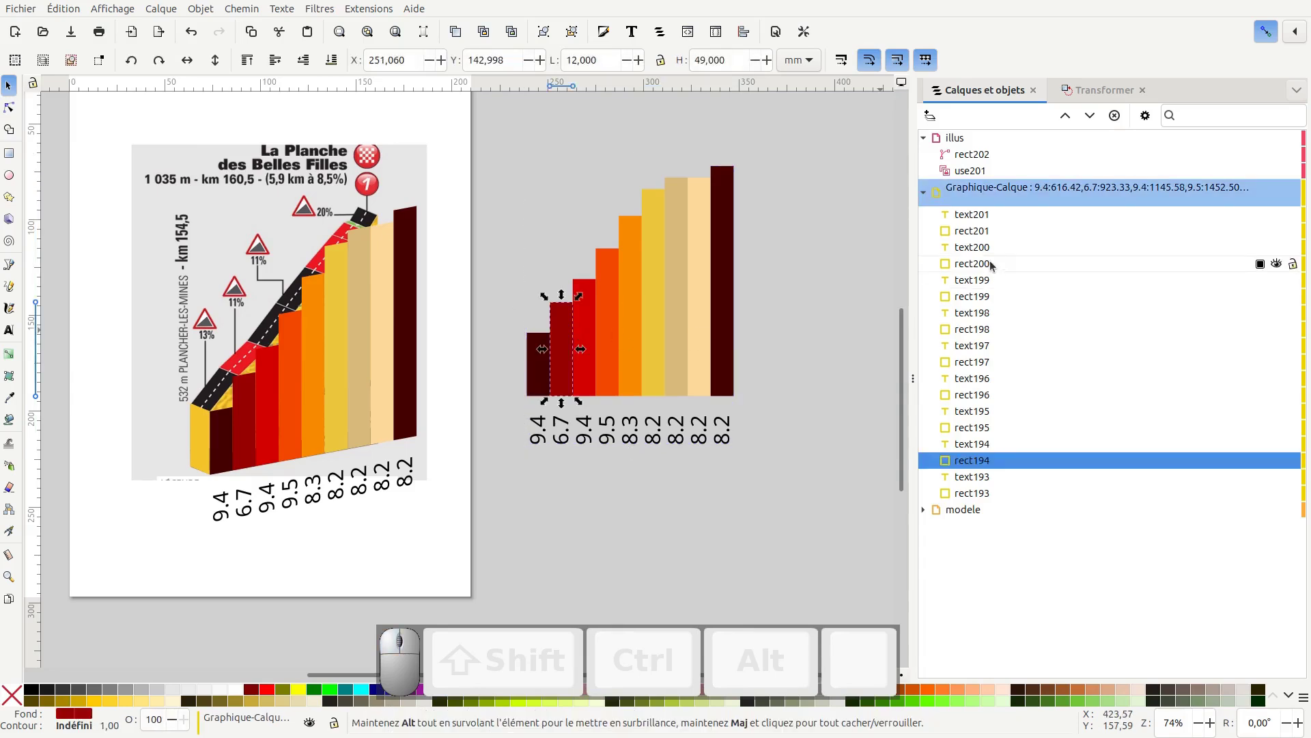
# Select all nine bars of the original chart without their labels and convert them to paths
pyautogui.click(538, 366)
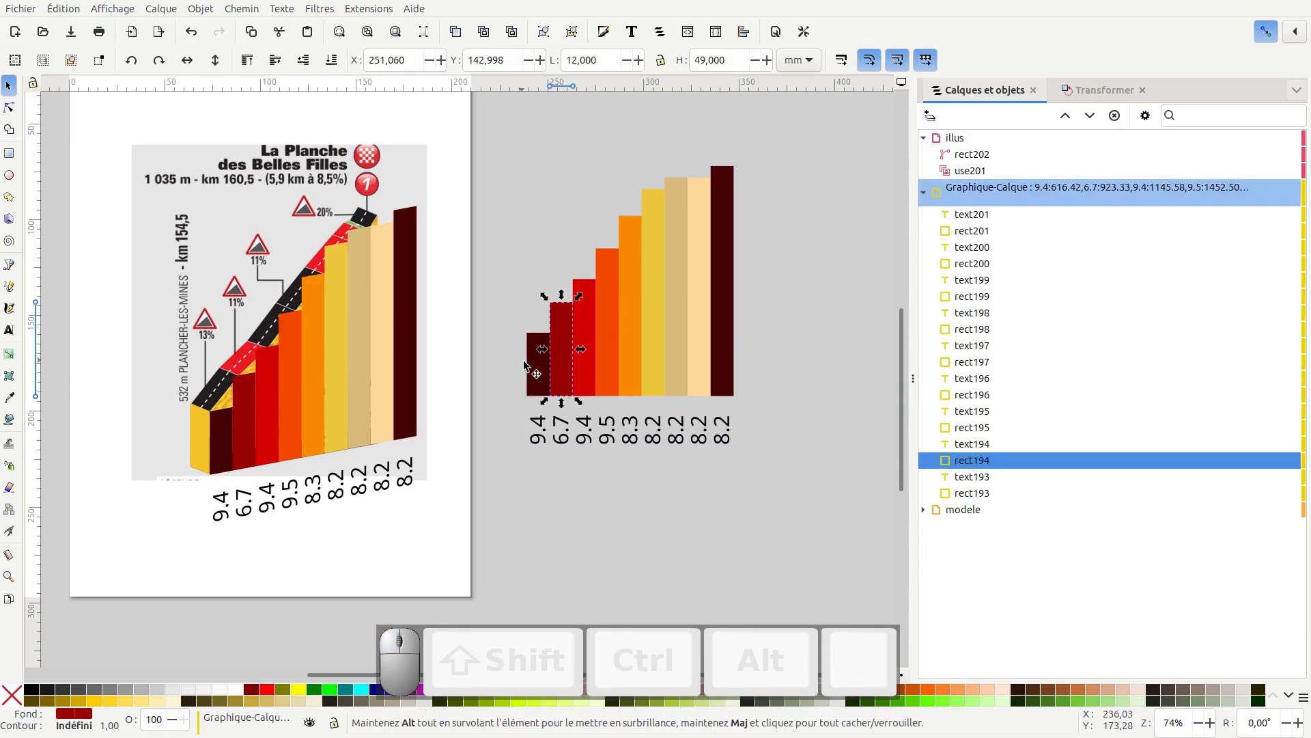
pyautogui.click(584, 356)
pyautogui.click(564, 319)
pyautogui.click(605, 290)
pyautogui.click(630, 280)
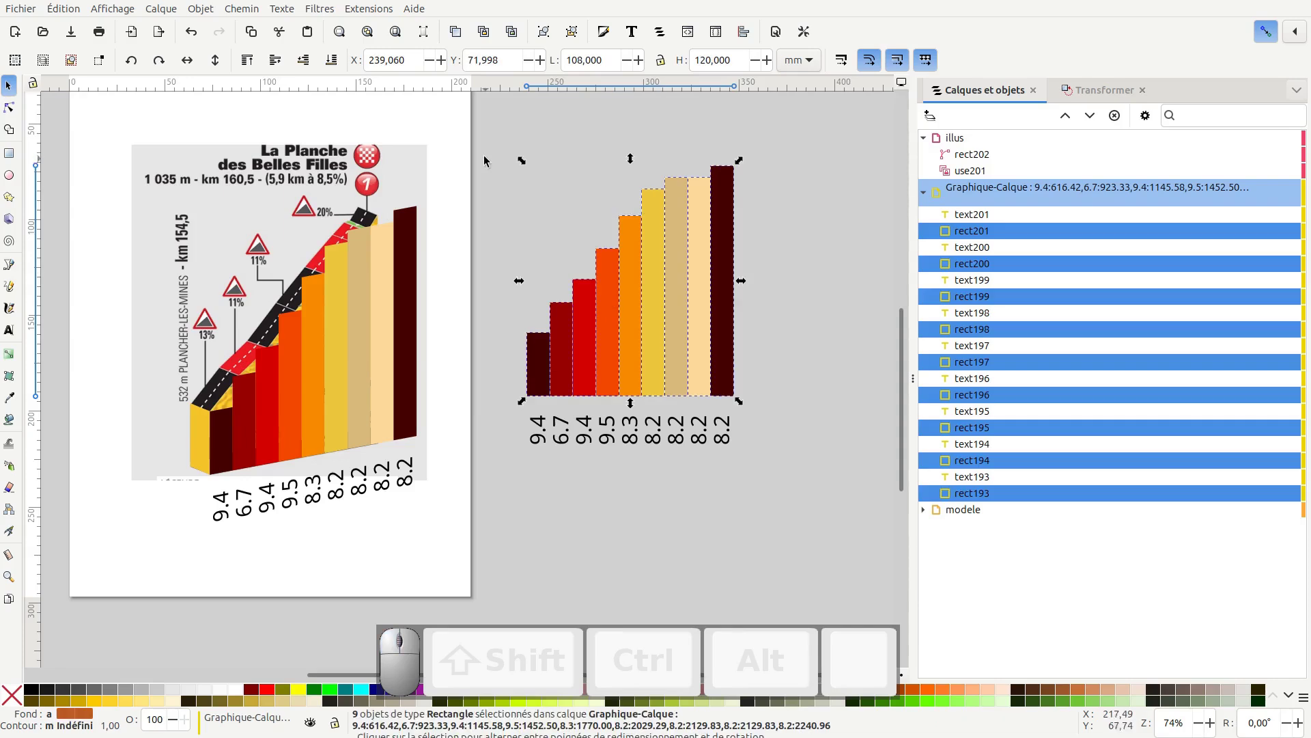
pyautogui.moveTo(498, 131); pyautogui.dragTo(761, 420)
pyautogui.click(244, 9)
pyautogui.click(251, 27)
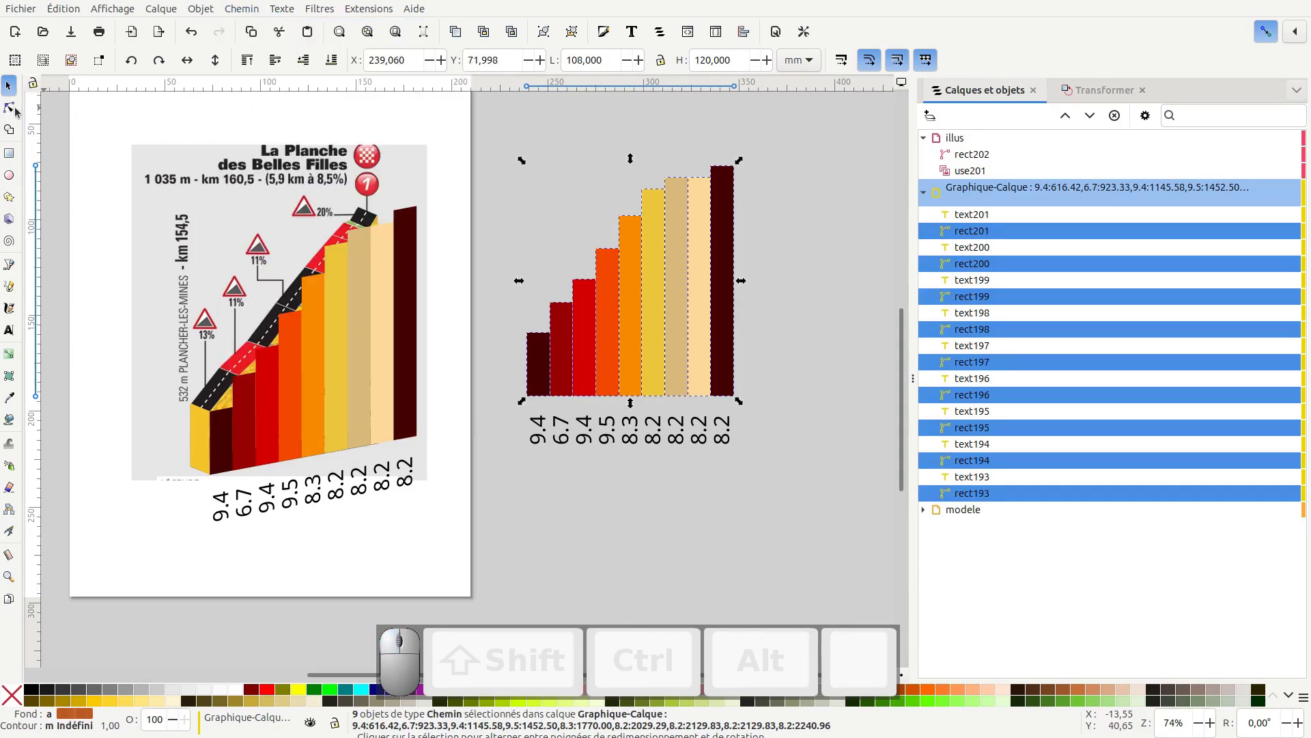
# Raise each bar's top-right node to the next bar's top-left corner so the bar tops form a continuous slope
pyautogui.click(9, 110)
pyautogui.scroll(3, 563, 334)
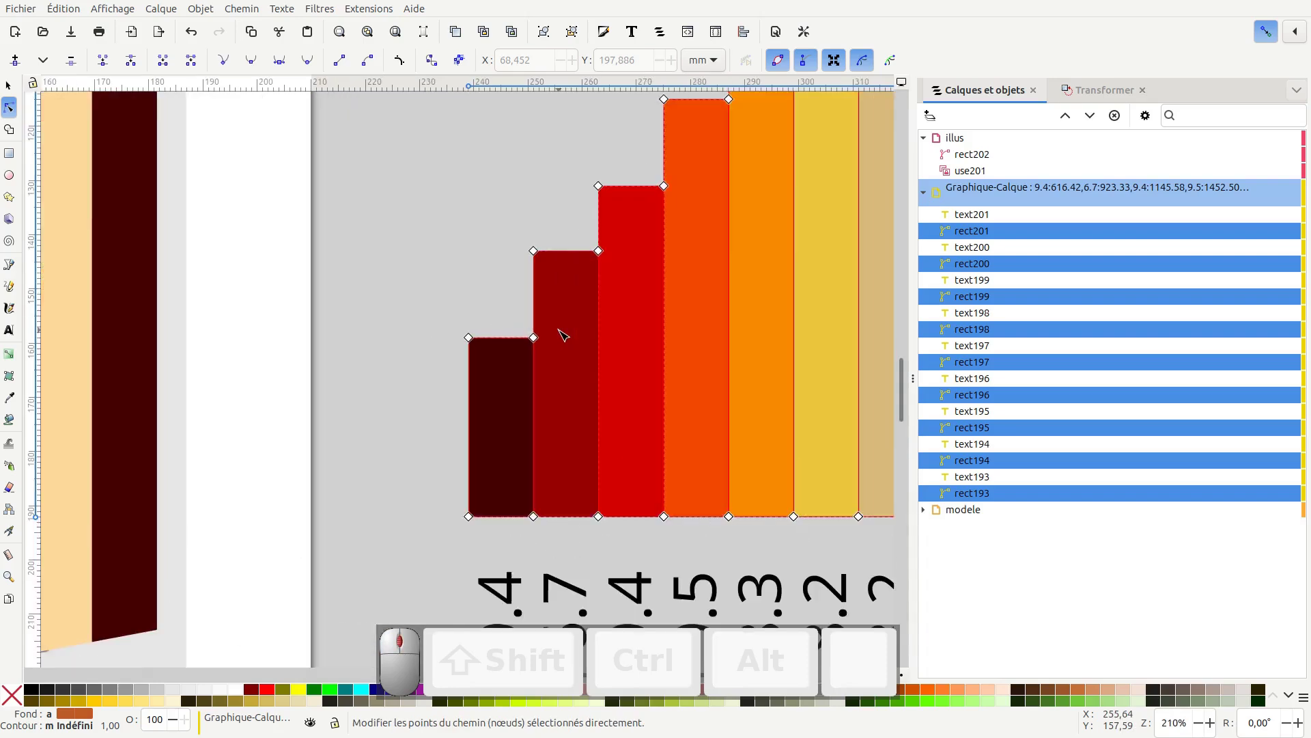
pyautogui.moveTo(536, 340); pyautogui.dragTo(672, 111)
pyautogui.moveTo(726, 146); pyautogui.dragTo(584, 284)
pyautogui.moveTo(714, 284); pyautogui.dragTo(713, 252)
pyautogui.press('KP_Subtract')
pyautogui.press('KP_Subtract')
pyautogui.press('KP_Subtract')
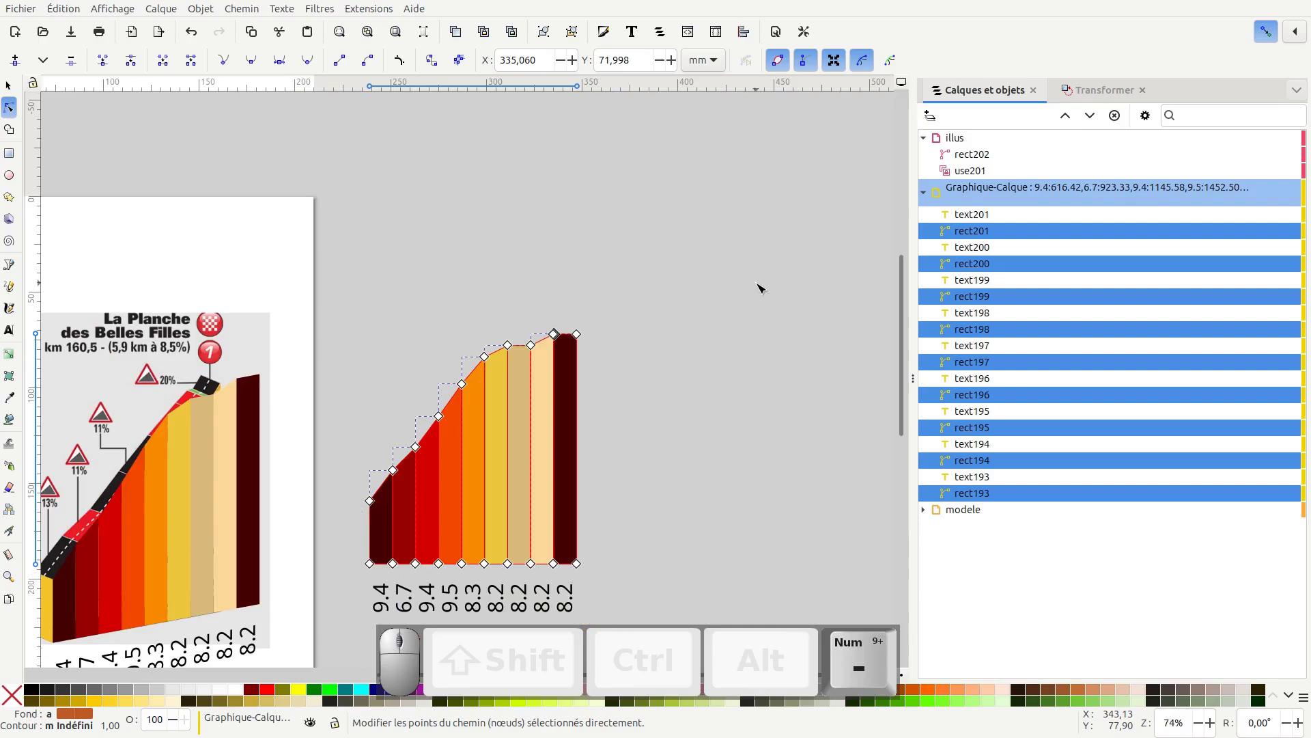
pyautogui.moveTo(374, 521); pyautogui.dragTo(599, 242)
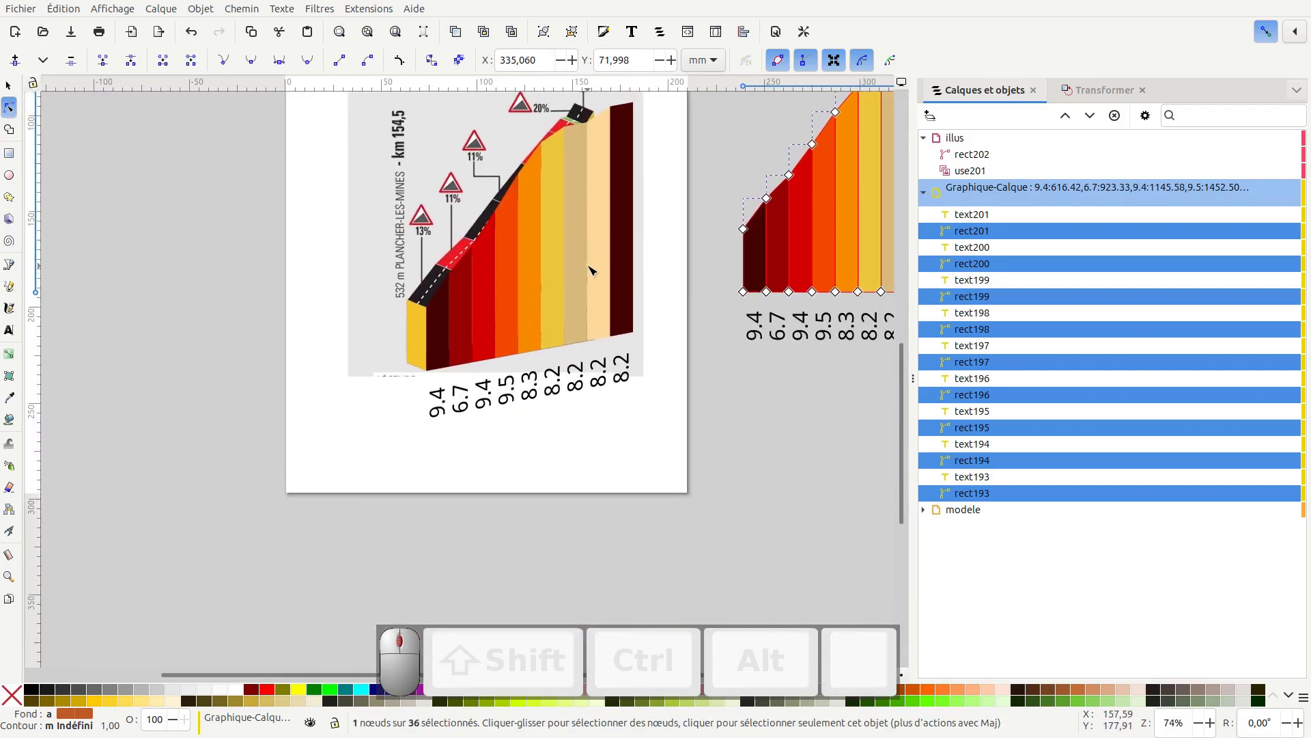
pyautogui.scroll(2, 591, 270)
pyautogui.keyDown('ctrl'); pyautogui.scroll(1, 591, 271); pyautogui.keyUp('ctrl')
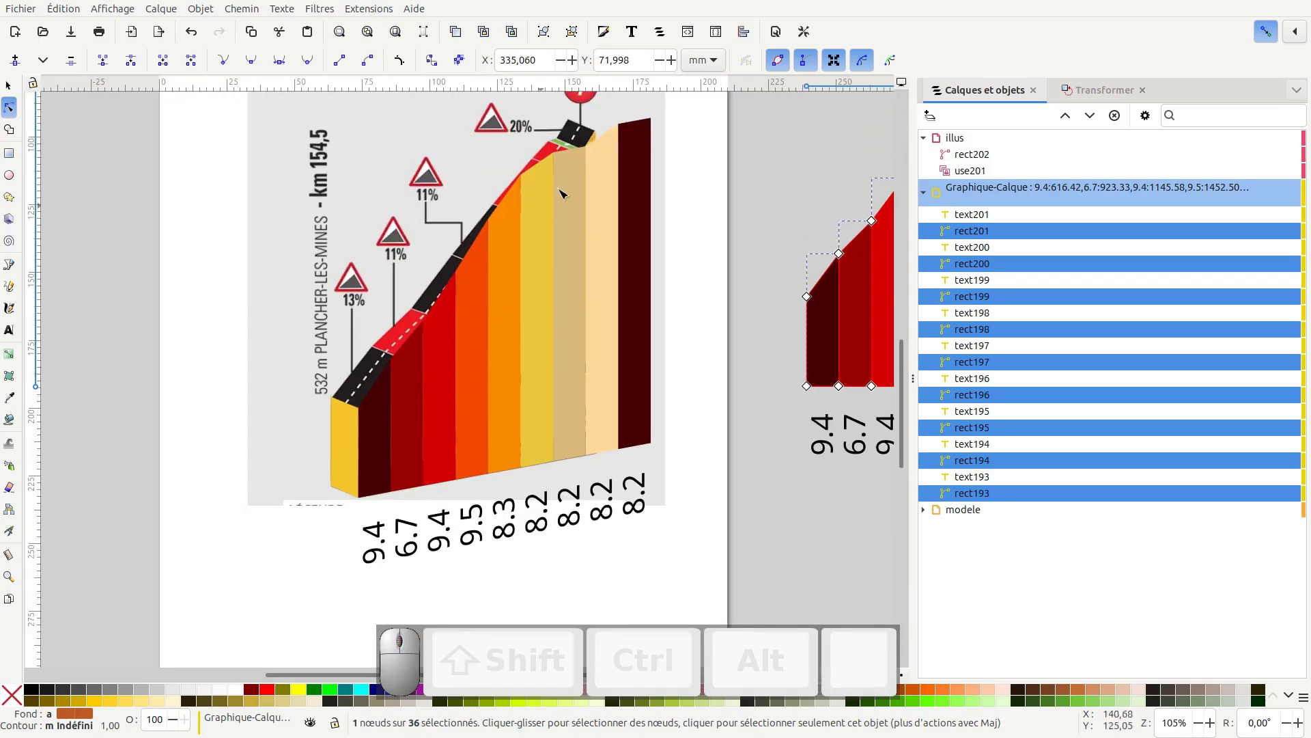
pyautogui.click(14, 87)
pyautogui.click(386, 391)
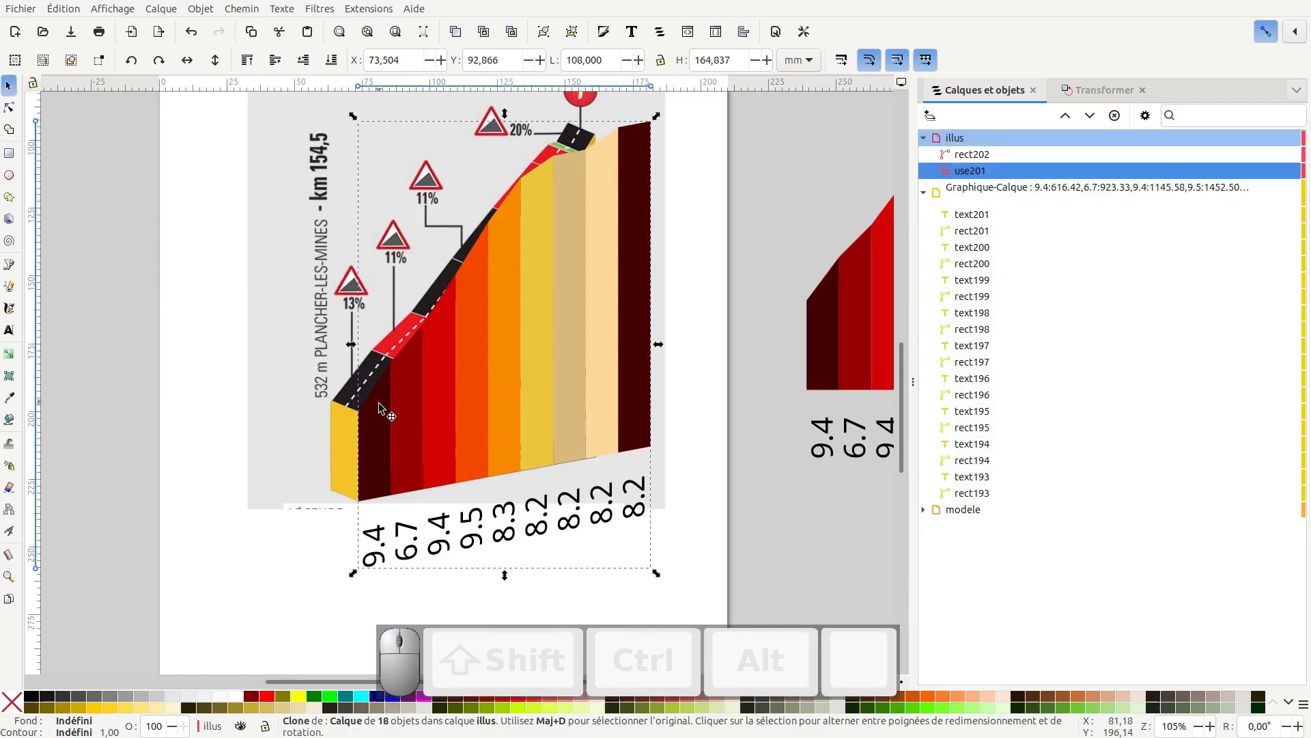
pyautogui.keyDown('alt'); pyautogui.click(363, 373); pyautogui.keyUp('alt')
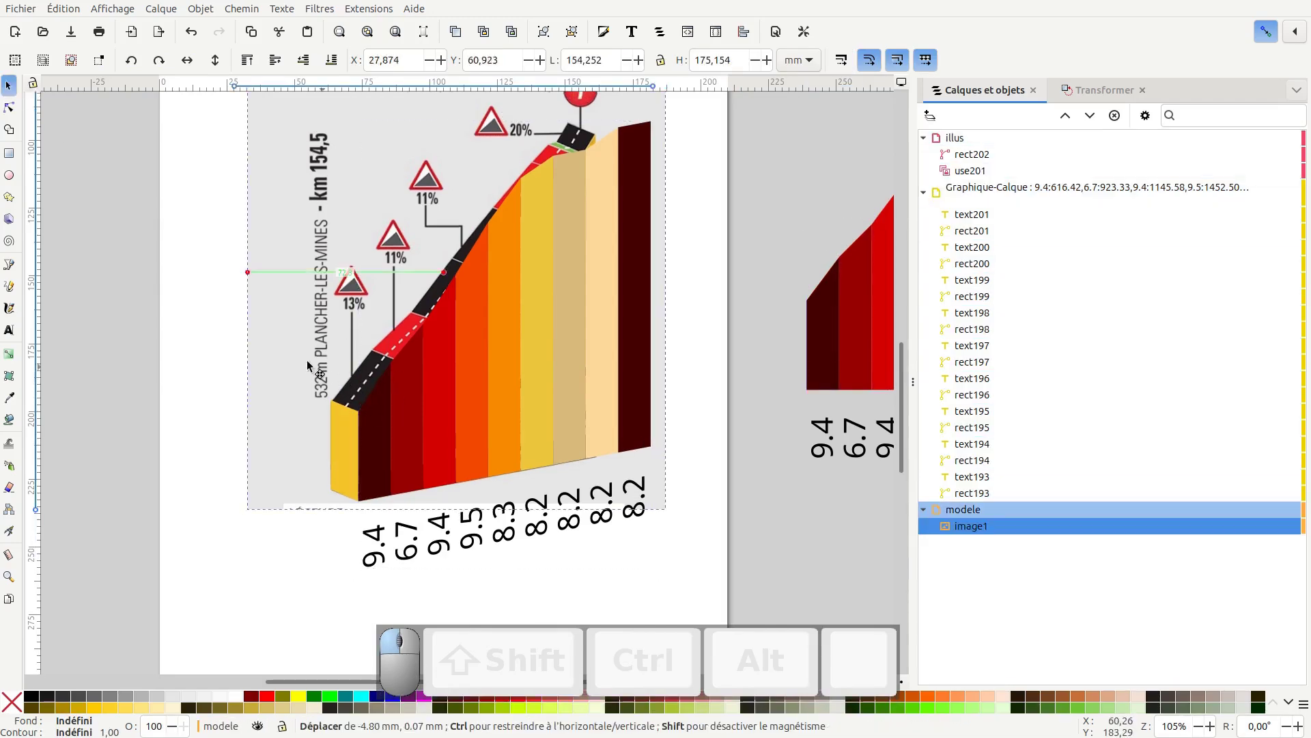
pyautogui.moveTo(363, 375); pyautogui.dragTo(364, 287)
pyautogui.hotkey('ctrl', 'z')
# Duplicate the yellow side face and move the copy's two bottom nodes by 12 mm and -51.24 mm to the first bar's top-right corner
pyautogui.click(344, 448)
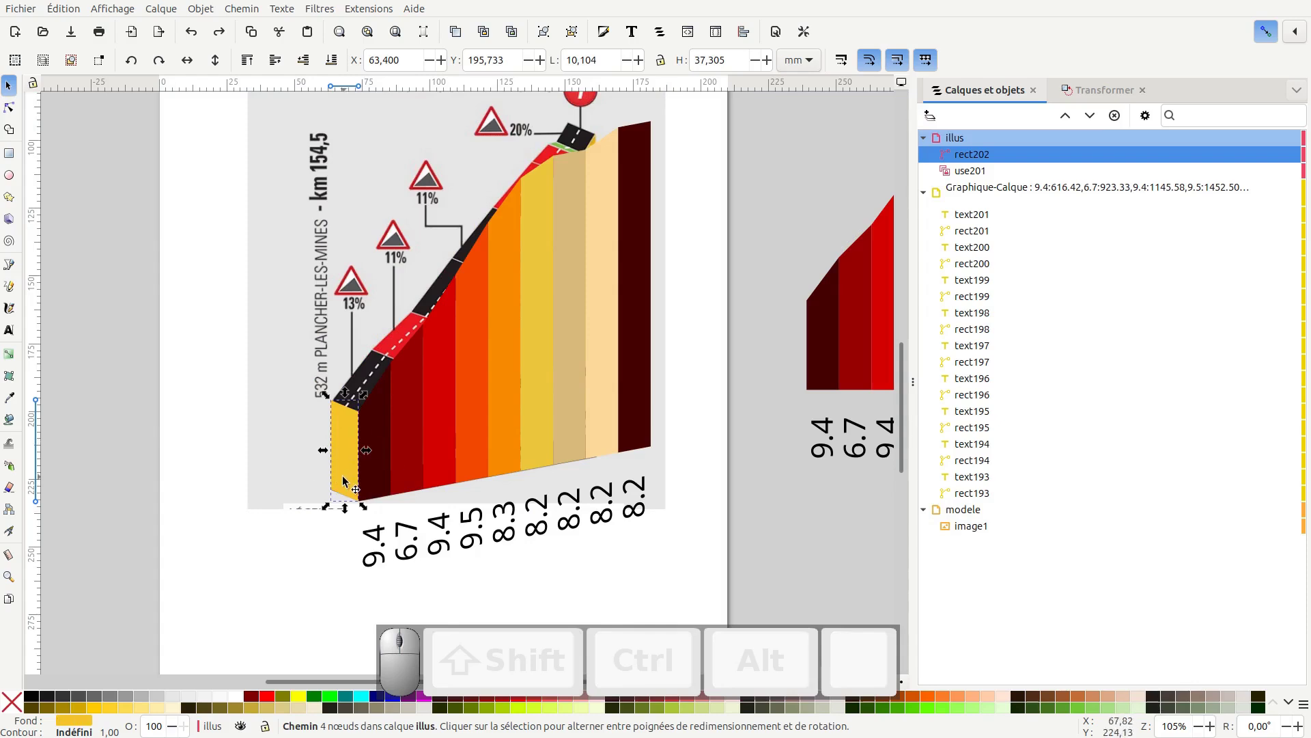
pyautogui.hotkey('ctrl', 'd')
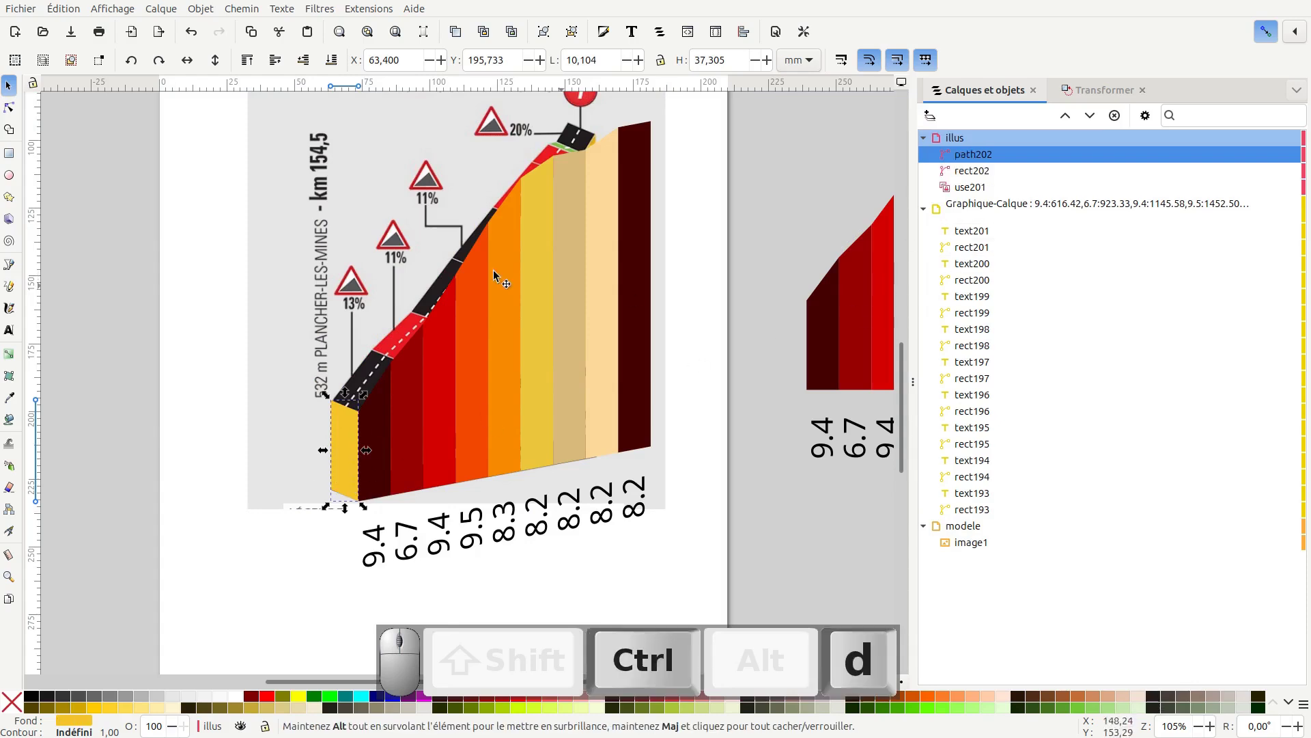
pyautogui.click(10, 108)
pyautogui.moveTo(304, 469); pyautogui.dragTo(397, 366)
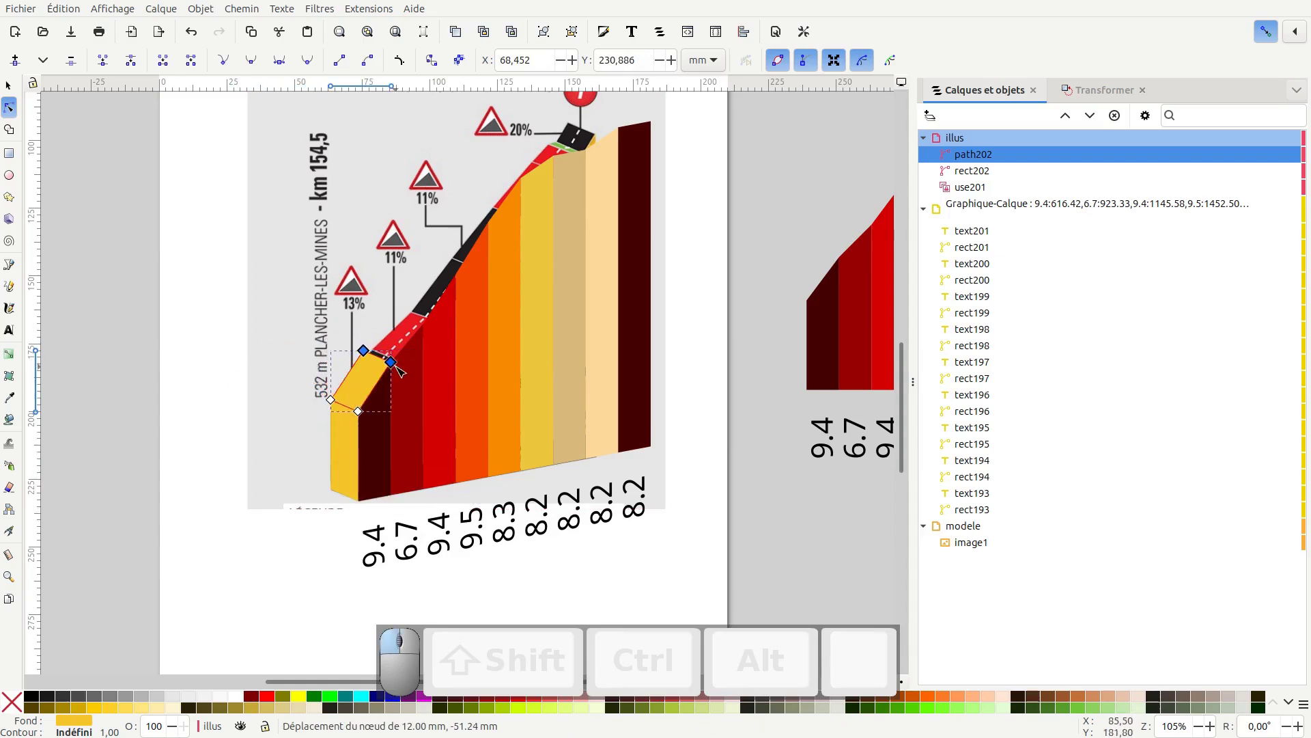
# Duplicate the first sloping road segment and move the copy's two lower nodes to the second bar's top-right corner
pyautogui.click(369, 384)
pyautogui.hotkey('ctrl', 'd')
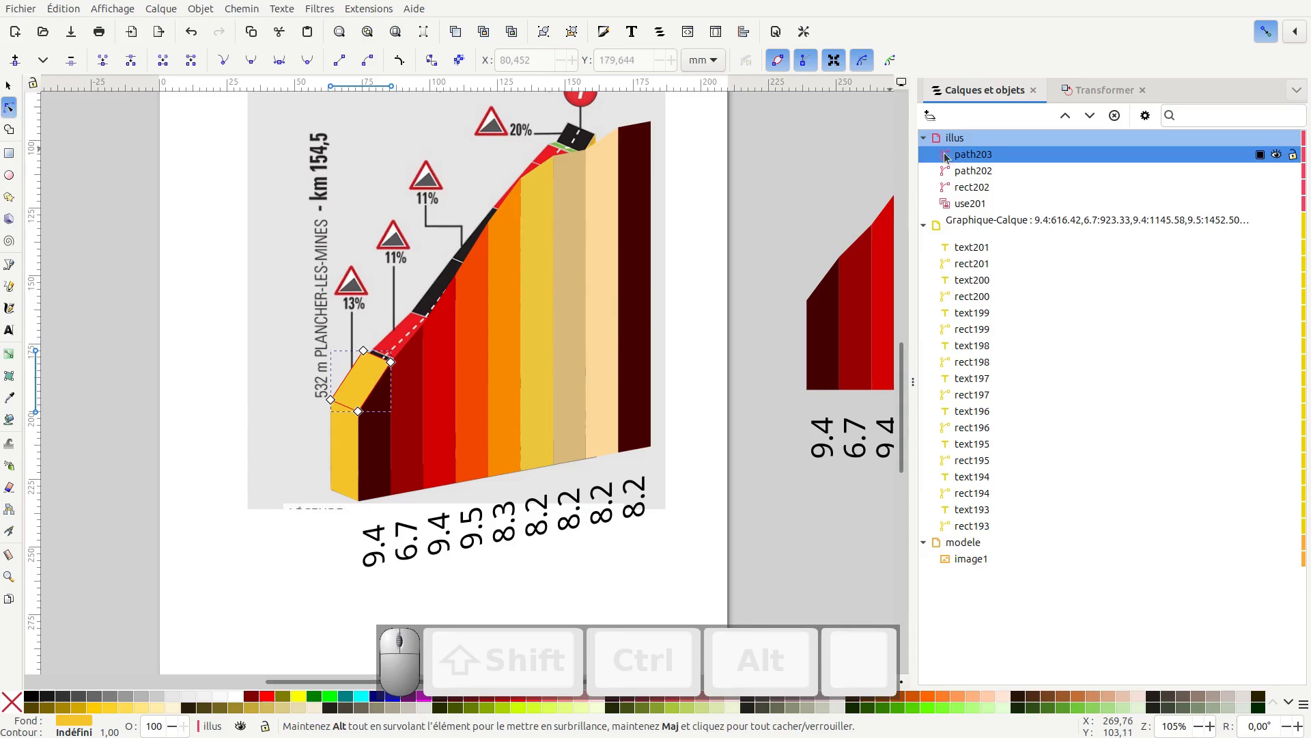
pyautogui.moveTo(302, 384); pyautogui.dragTo(428, 321)
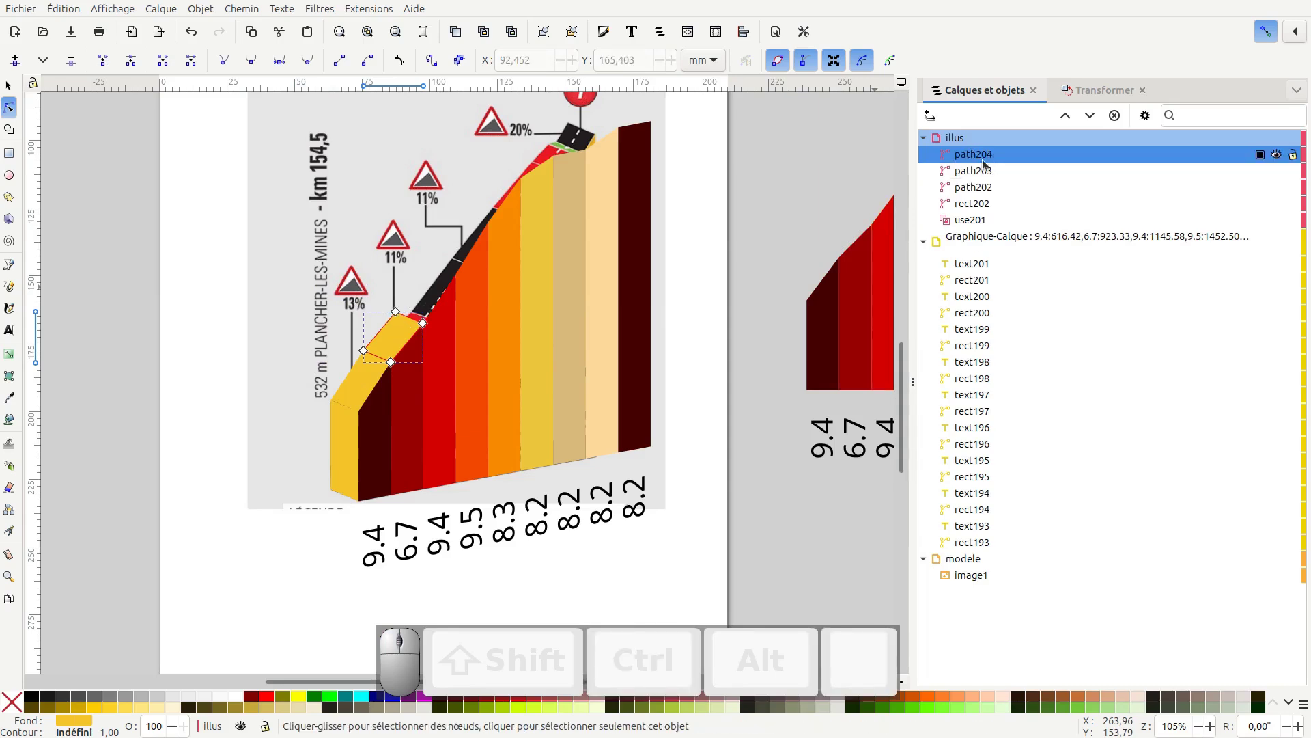
# Continue duplicating the yellow road segment and move each copy's lower nodes to the following bar's top-right corner, up to the last bar
pyautogui.moveTo(348, 337); pyautogui.dragTo(424, 323)
pyautogui.hotkey('ctrl', 'd')
pyautogui.moveTo(413, 250); pyautogui.dragTo(472, 286)
pyautogui.moveTo(456, 274); pyautogui.dragTo(489, 222)
pyautogui.hotkey('ctrl', 'd')
pyautogui.hotkey('ctrl', 'd')
pyautogui.moveTo(547, 127); pyautogui.dragTo(600, 225)
pyautogui.scroll(2, 607, 145)
pyautogui.click(460, 238)
pyautogui.moveTo(425, 214); pyautogui.dragTo(622, 194)
pyautogui.hotkey('ctrl', 'd')
pyautogui.moveTo(489, 203); pyautogui.dragTo(569, 250)
pyautogui.moveTo(558, 239); pyautogui.dragTo(688, 182)
pyautogui.scroll(-3, 774, 264)
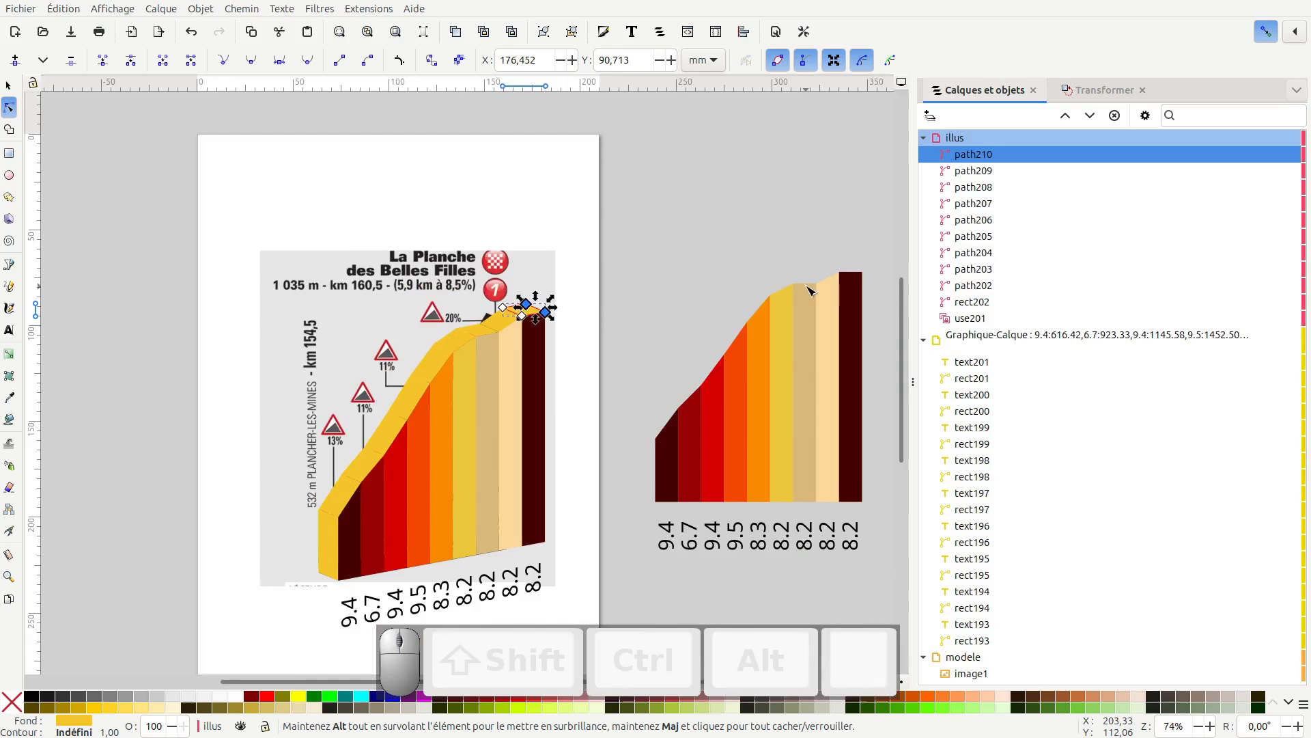
# Move the reference image to the left of the skewed chart so both are visible side by side
pyautogui.click(8, 85)
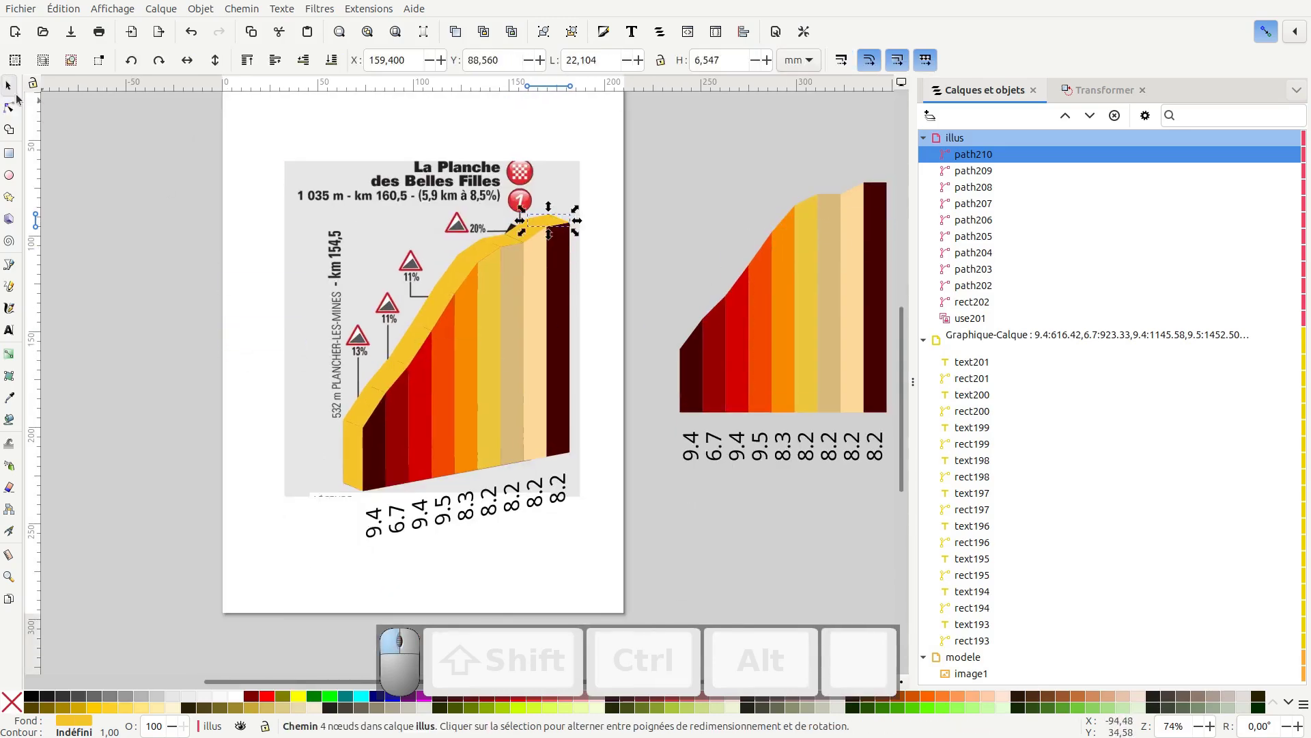
pyautogui.moveTo(358, 289); pyautogui.dragTo(159, 252)
pyautogui.hscroll(2, 431, 381)
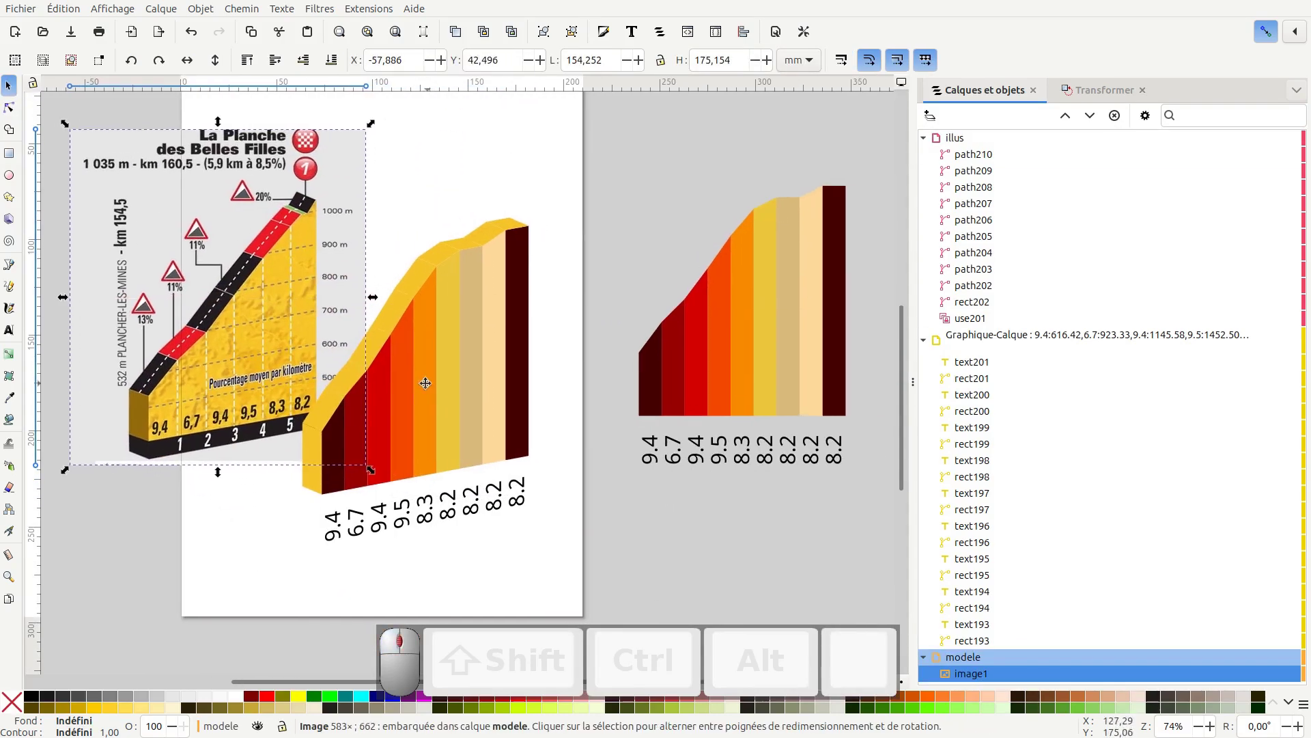
# Fill the nine bars of the original chart with the yellow sampled from the reference profile and give them a white stroke
pyautogui.click(730, 340)
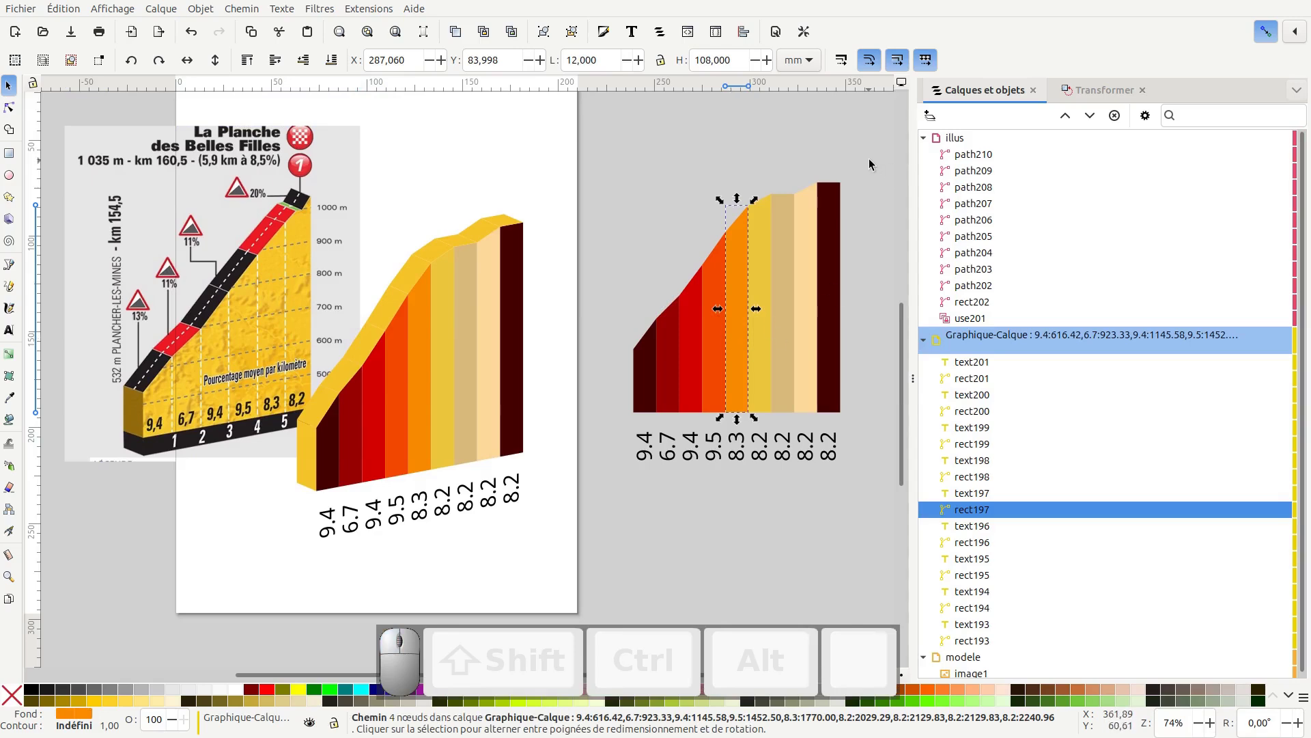
pyautogui.moveTo(875, 147); pyautogui.dragTo(613, 417)
pyautogui.click(8, 400)
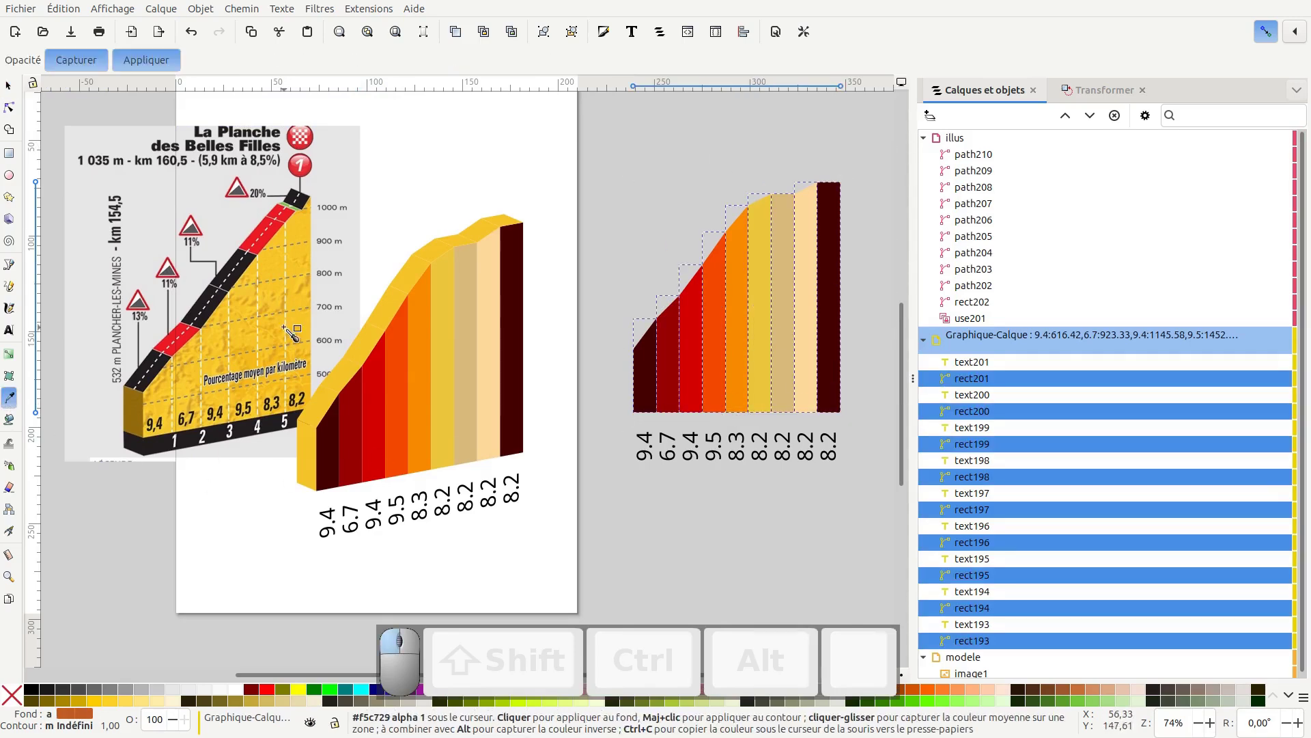
pyautogui.click(275, 329)
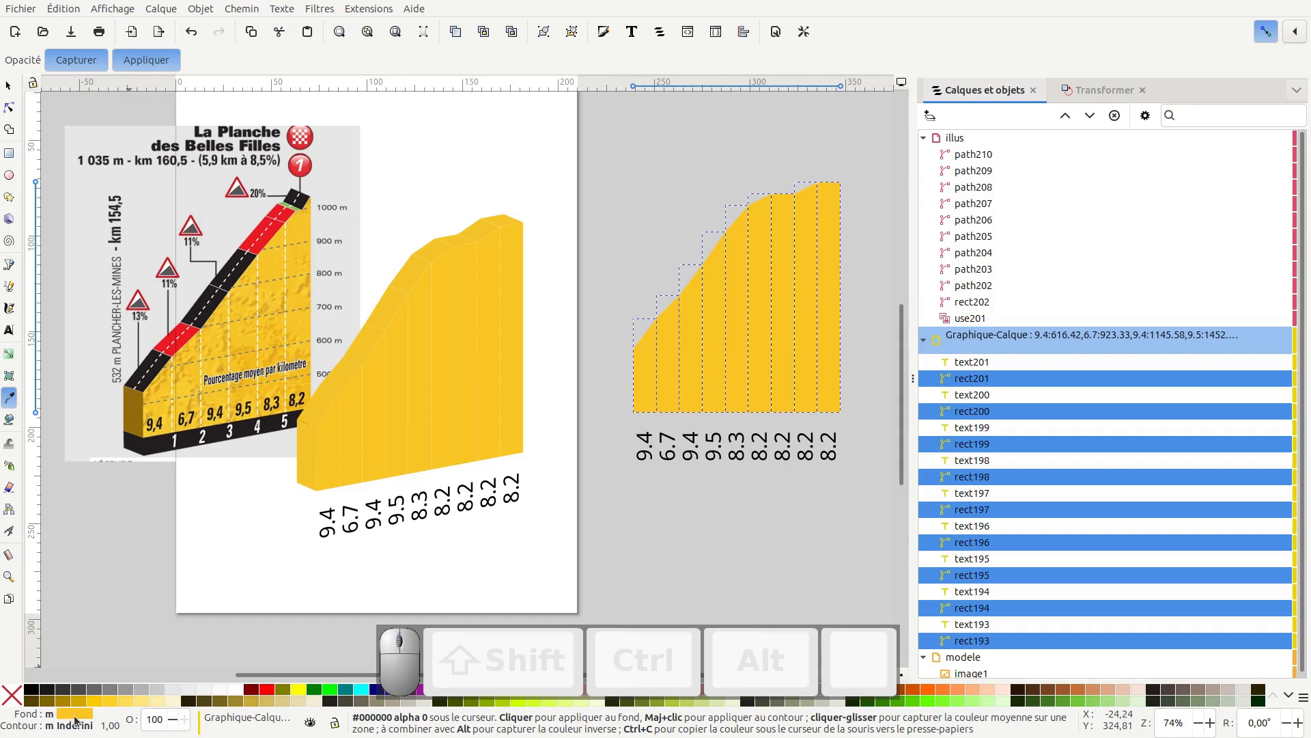
pyautogui.rightClick(230, 695)
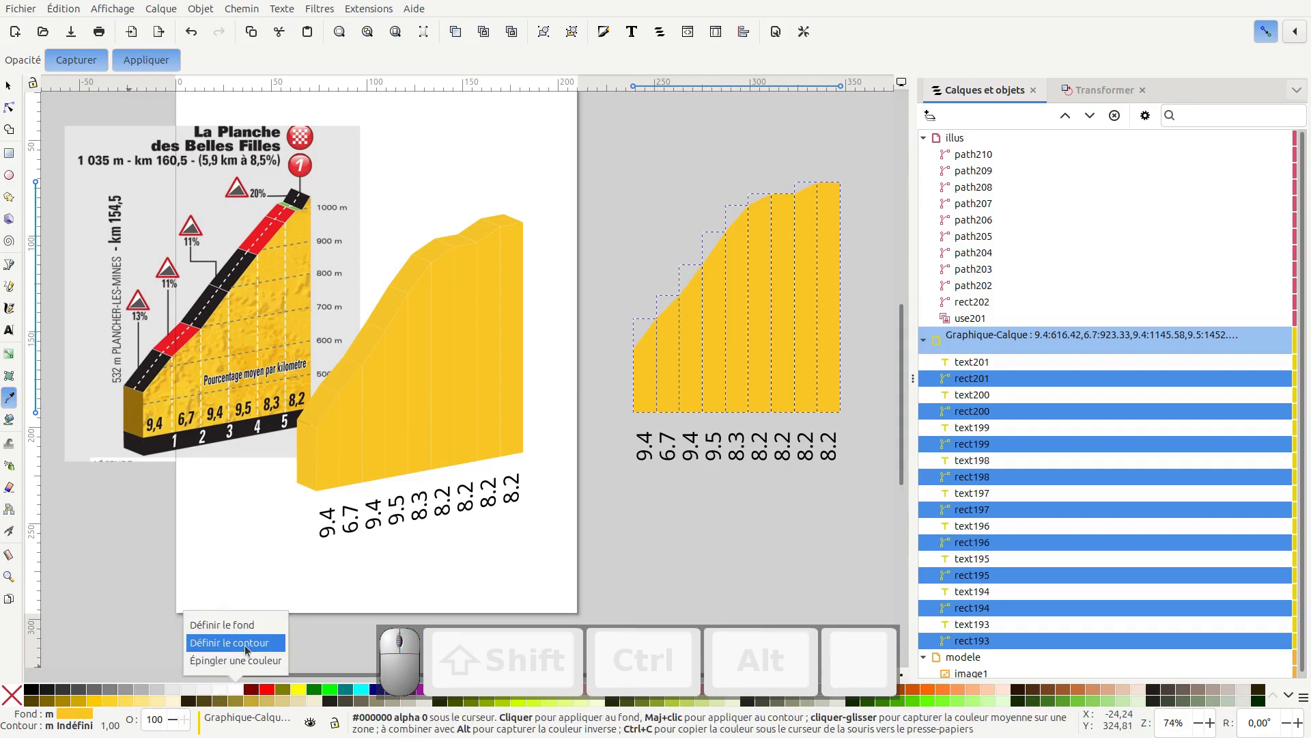
pyautogui.click(320, 634)
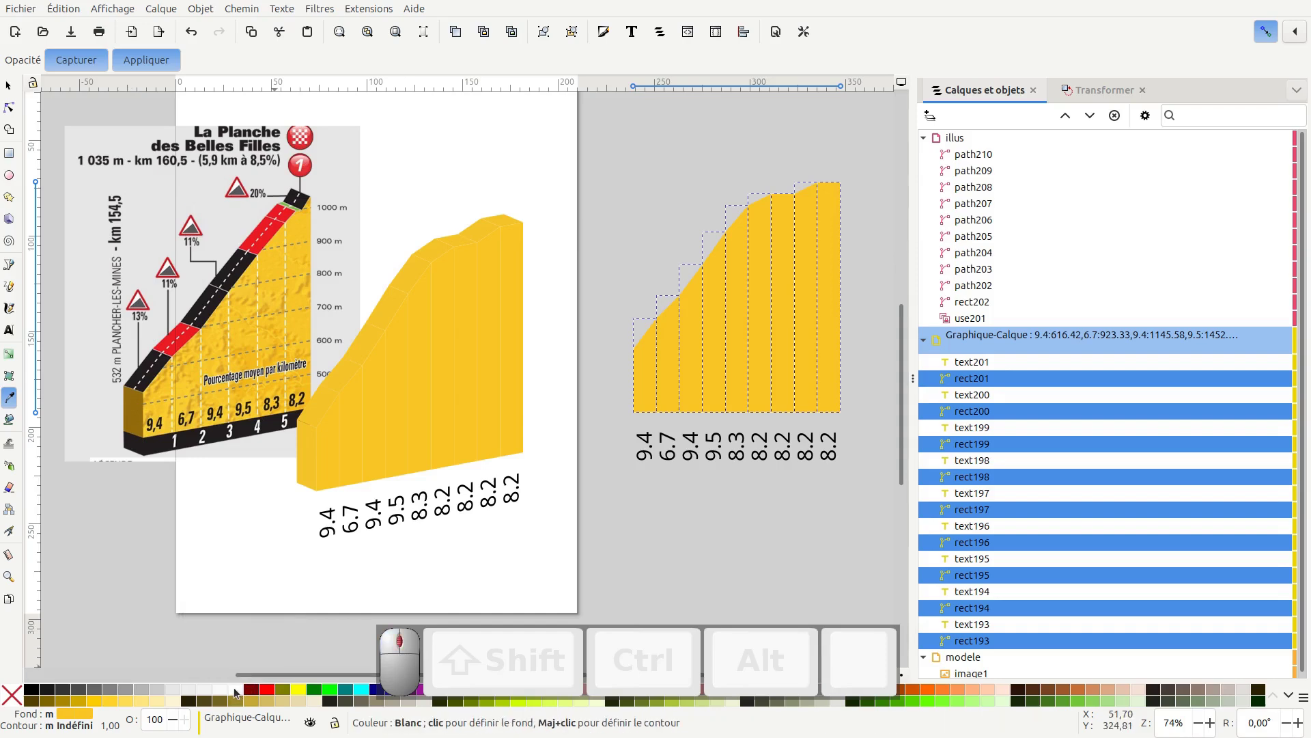
pyautogui.keyDown('shift'); pyautogui.click(234, 693); pyautogui.keyUp('shift')
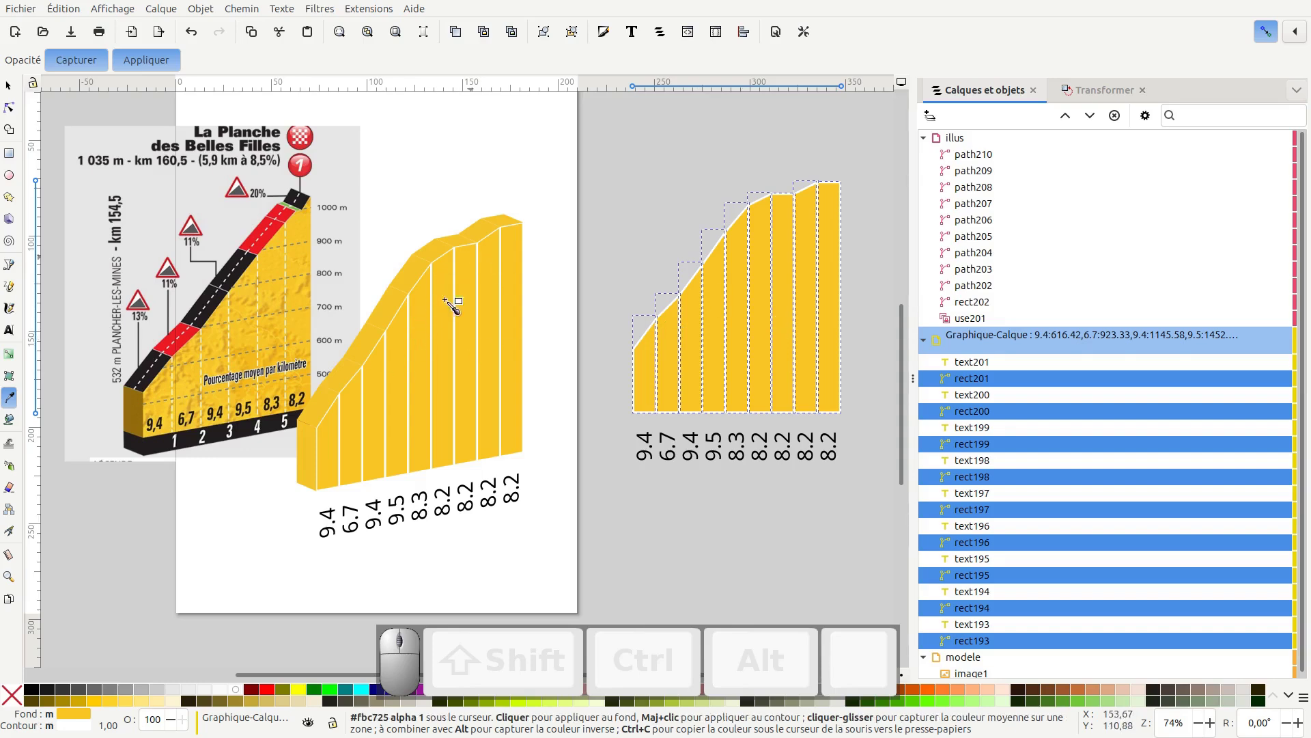
# Give the bars' stroke the dash pattern 4 4 and set the paint order so that the stroke lies beneath the fill
pyautogui.click(604, 32)
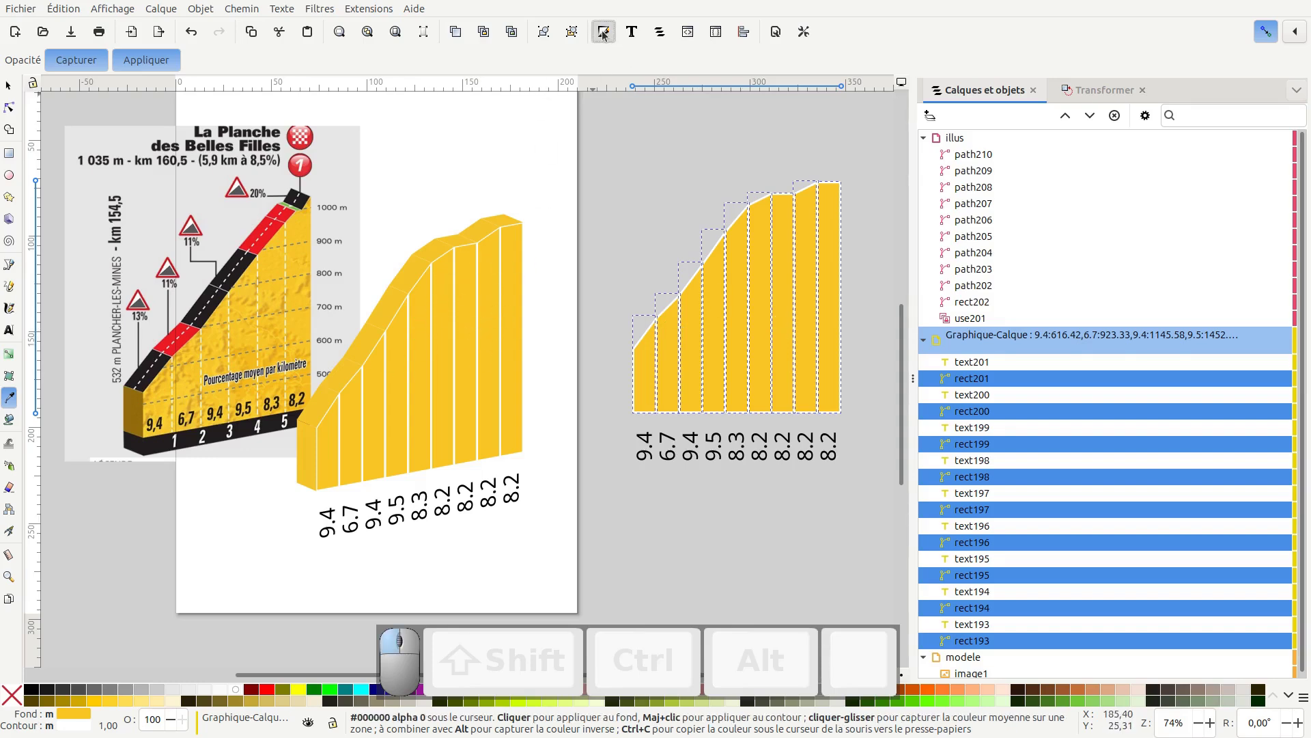
pyautogui.click(1086, 115)
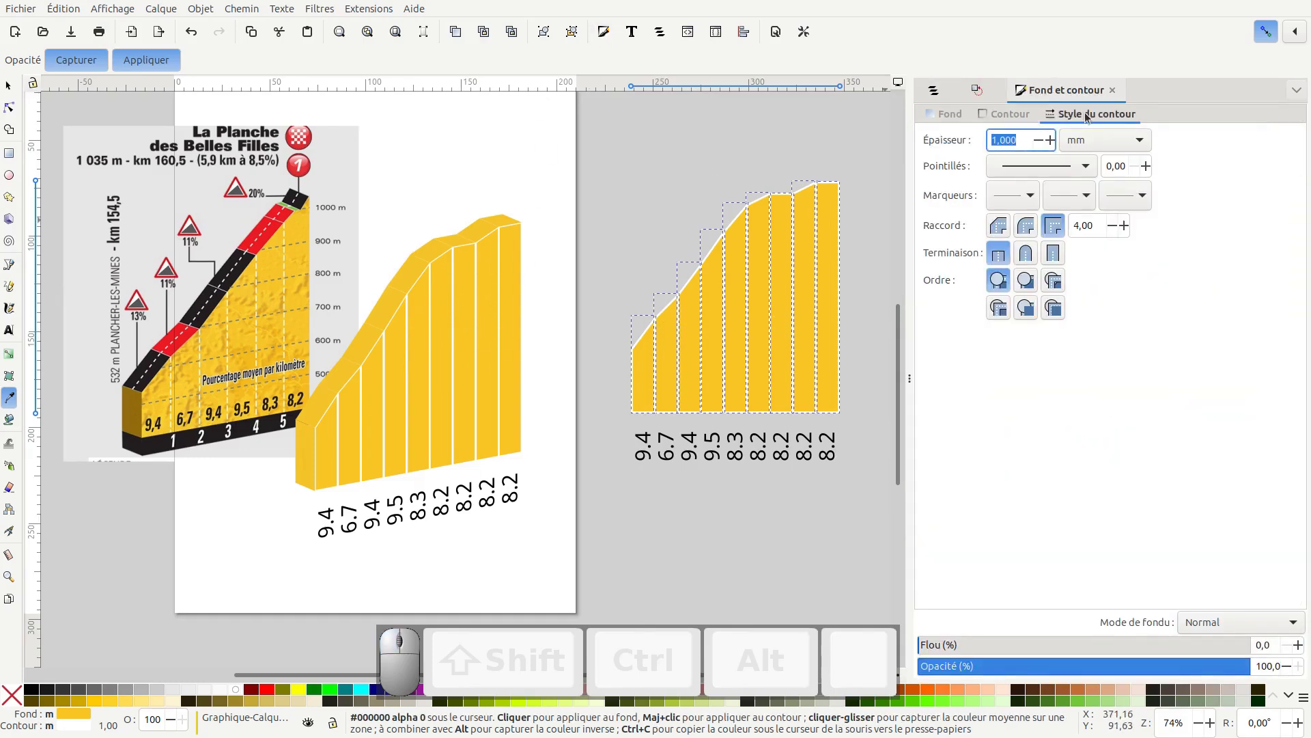
pyautogui.click(1067, 166)
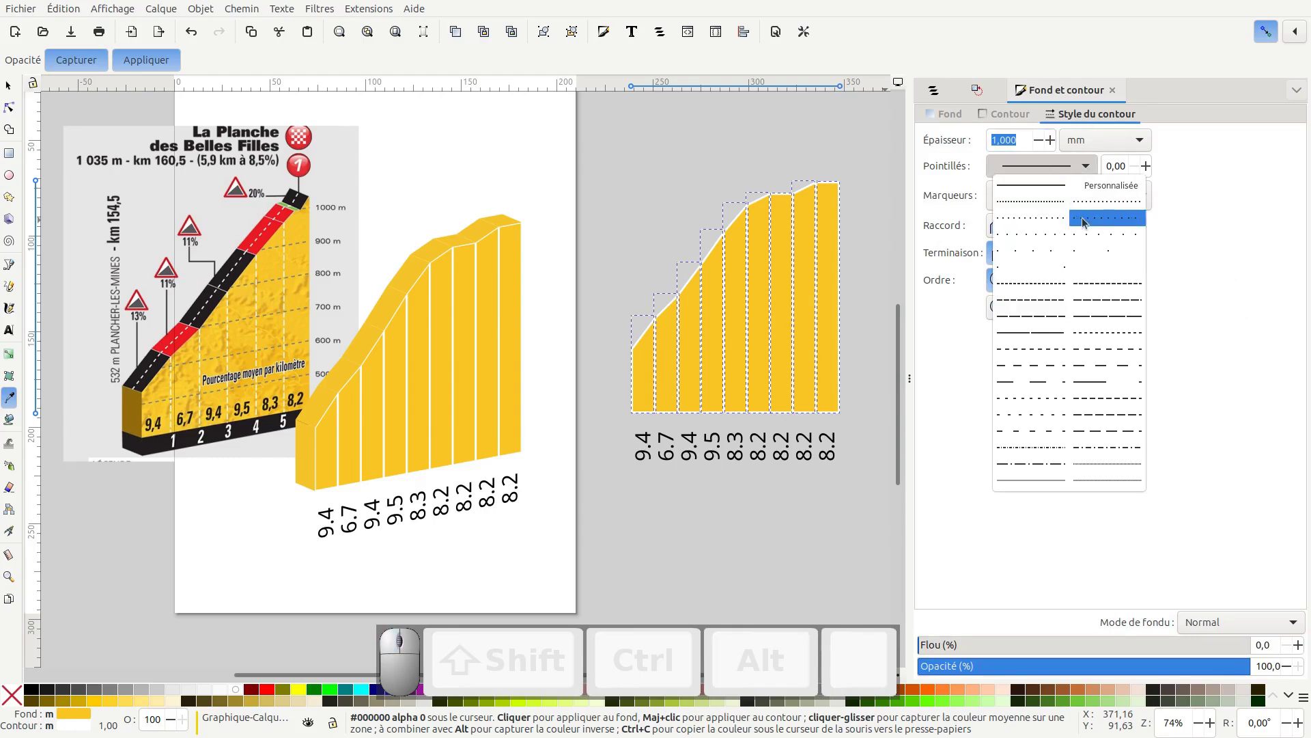
pyautogui.click(1089, 352)
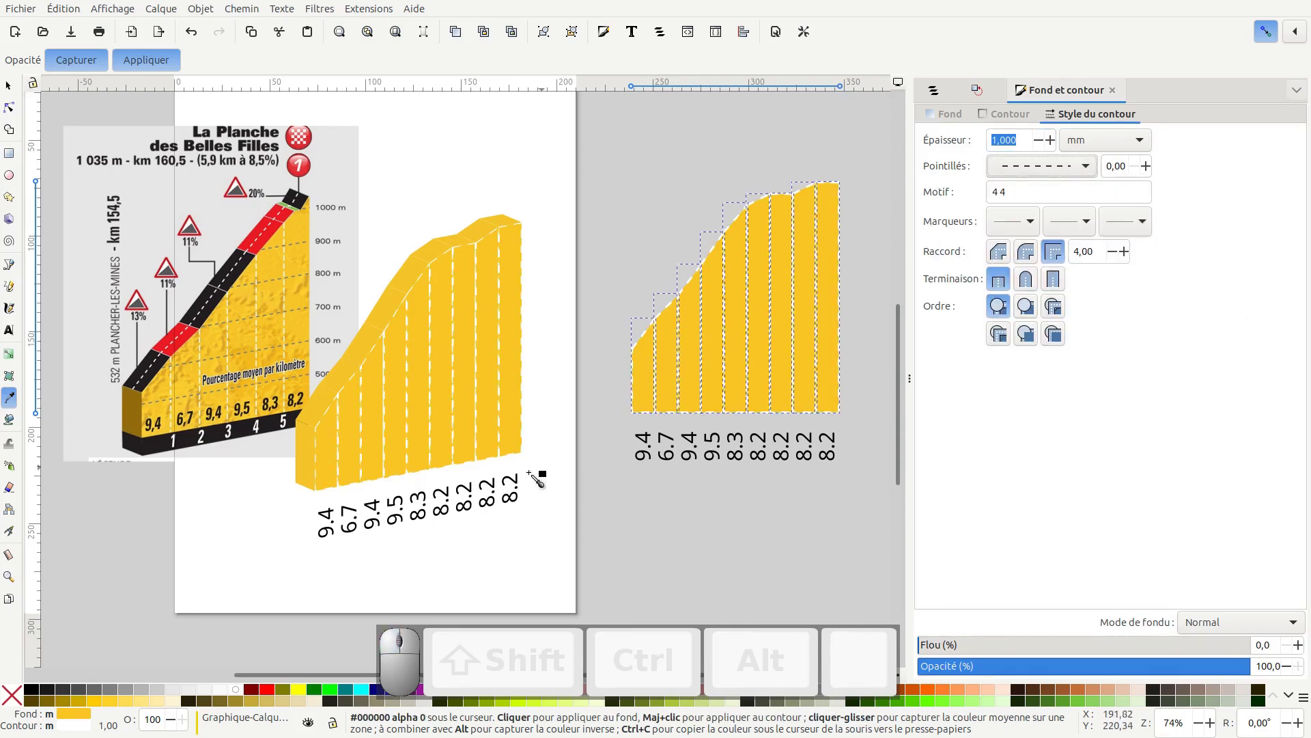
pyautogui.scroll(1, 486, 459)
pyautogui.moveTo(616, 360); pyautogui.dragTo(552, 446)
pyautogui.click(1054, 334)
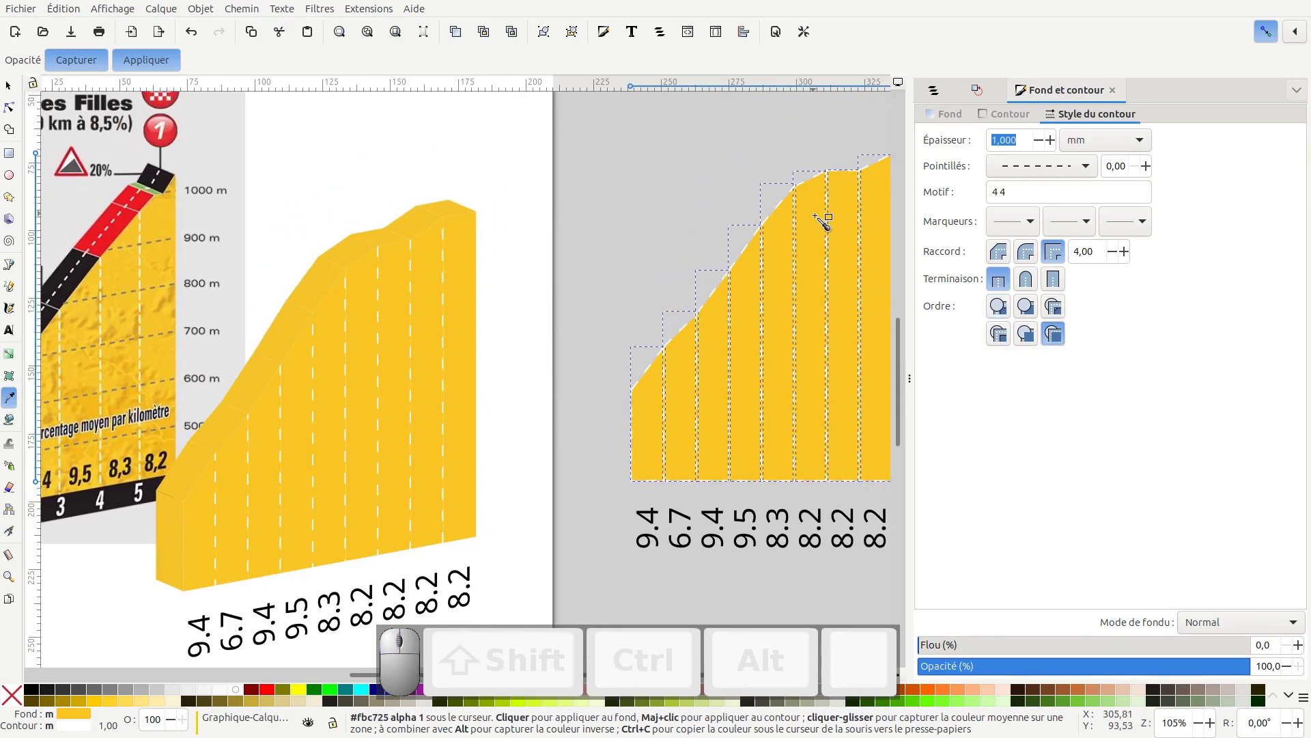
pyautogui.click(10, 85)
pyautogui.click(360, 187)
# Recolour the skewed chart's side face with the brown sampled from the side face in the reference image
pyautogui.moveTo(479, 415); pyautogui.dragTo(612, 246)
pyautogui.moveTo(496, 327); pyautogui.dragTo(588, 434)
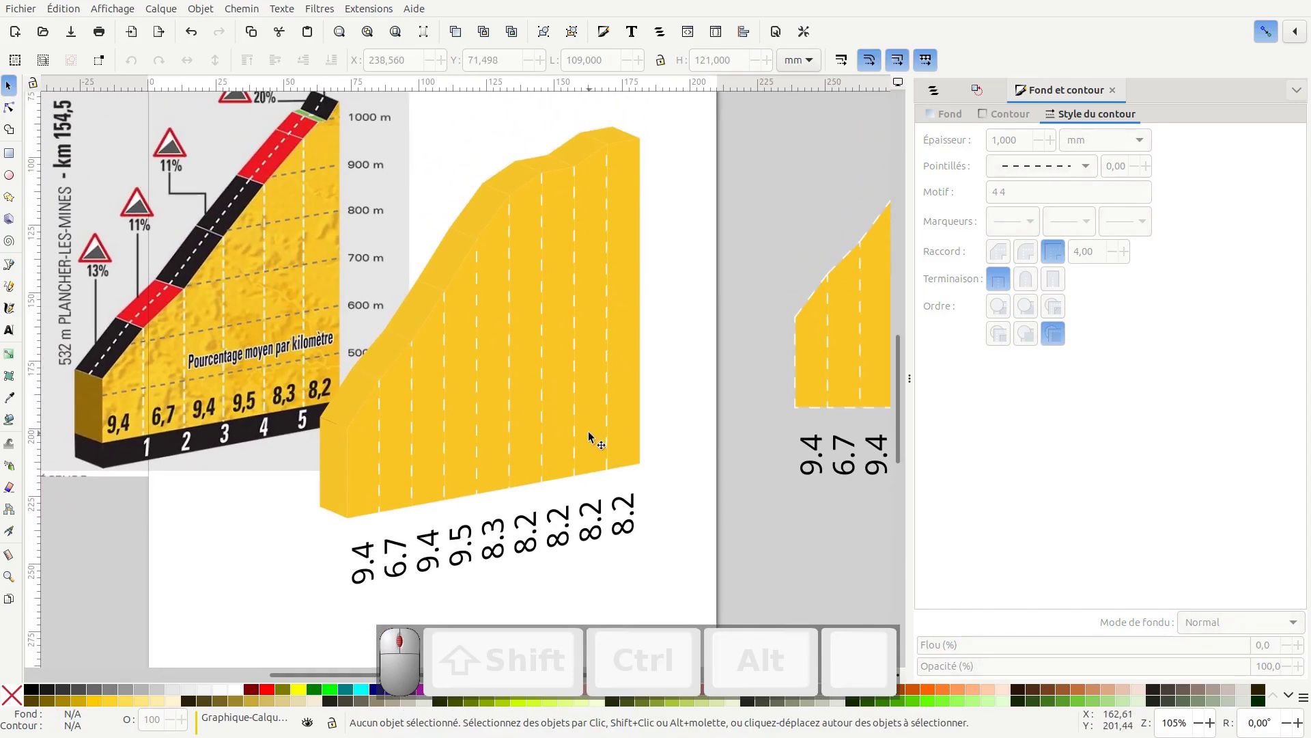
pyautogui.click(330, 444)
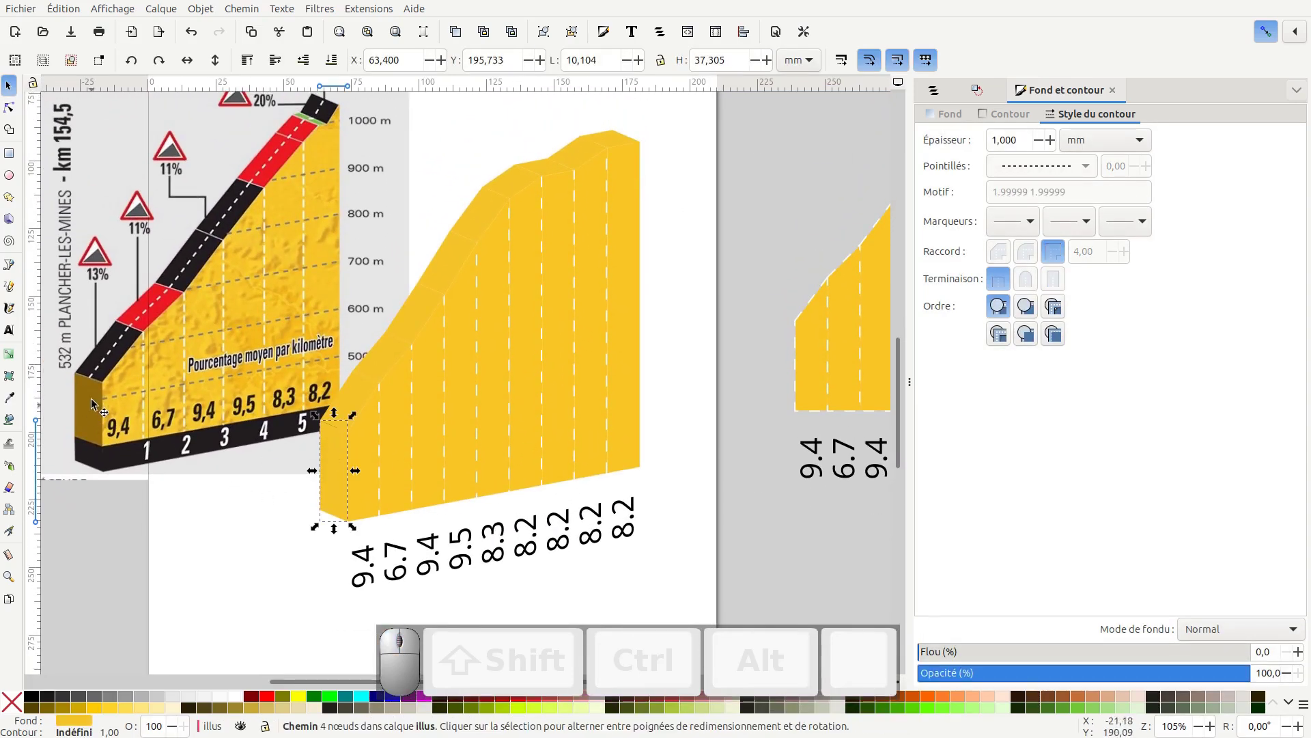
pyautogui.click(9, 399)
pyautogui.click(99, 427)
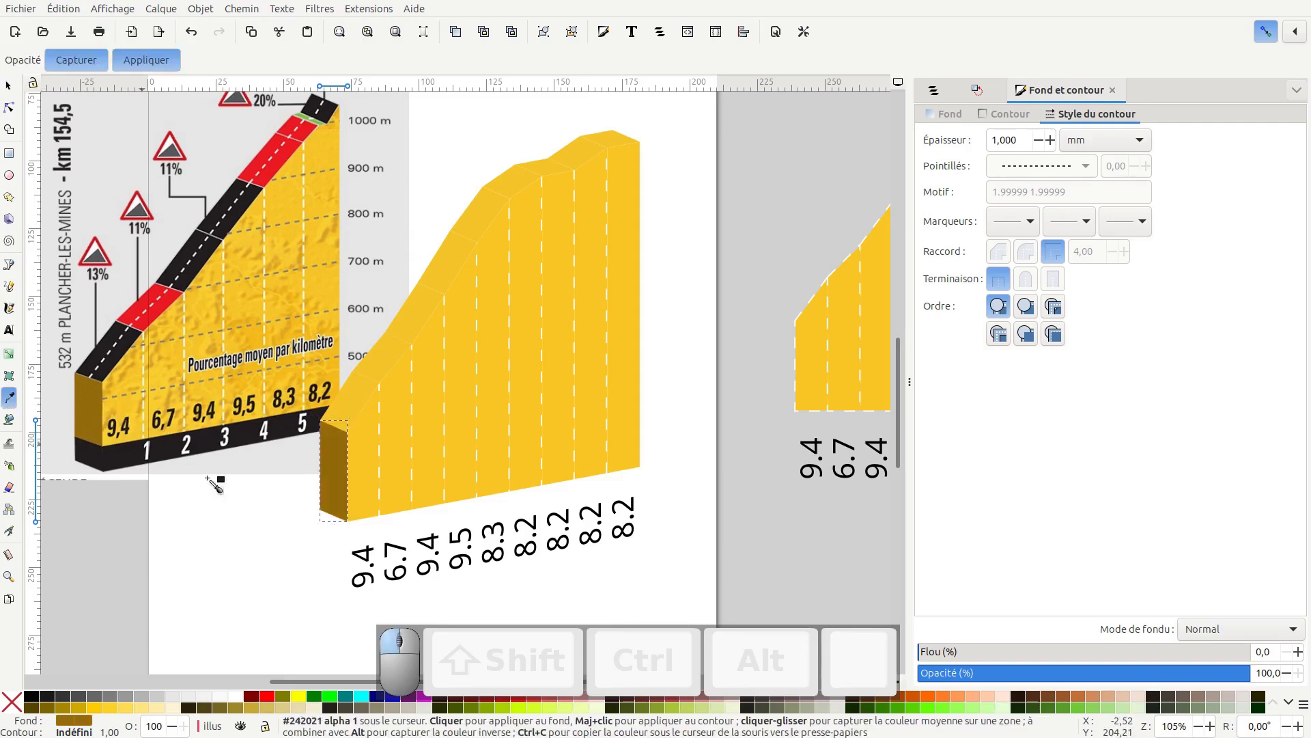
pyautogui.press('s')
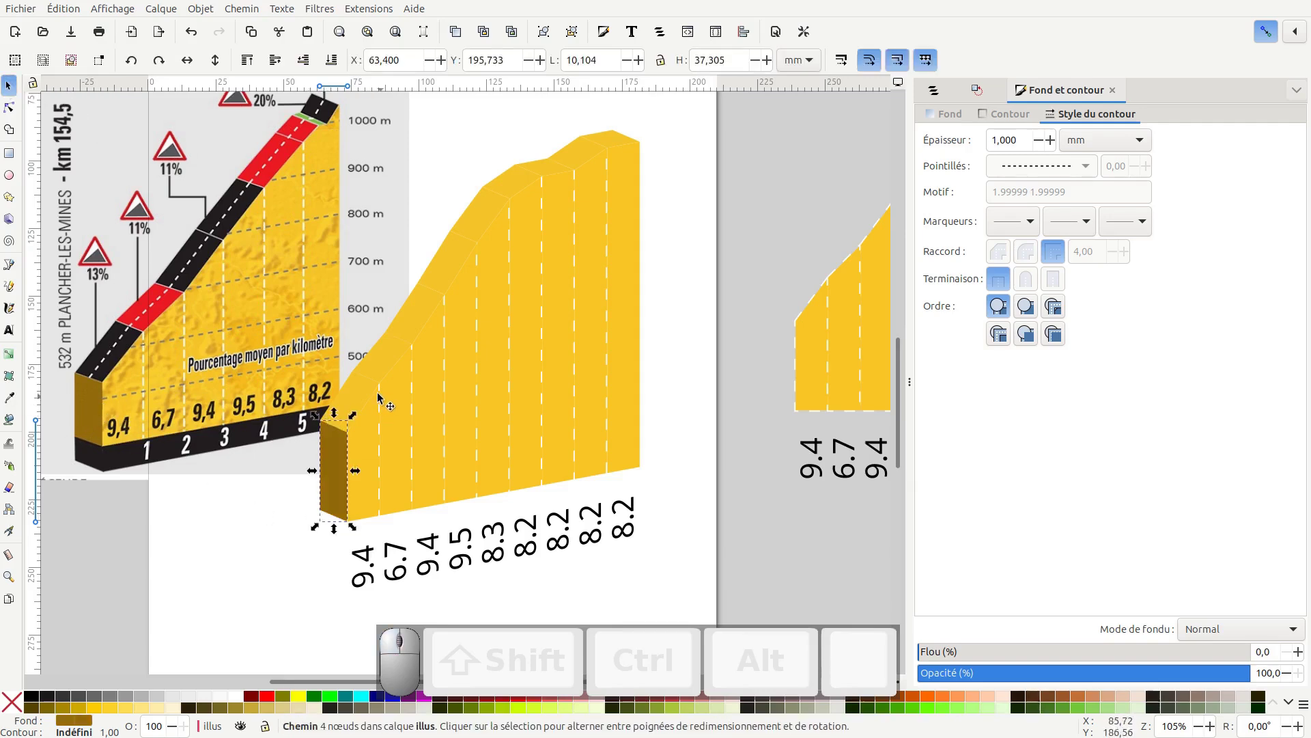
# Fill the first, third, fourth, eighth and ninth road segments with the black sampled from the reference road
pyautogui.click(357, 400)
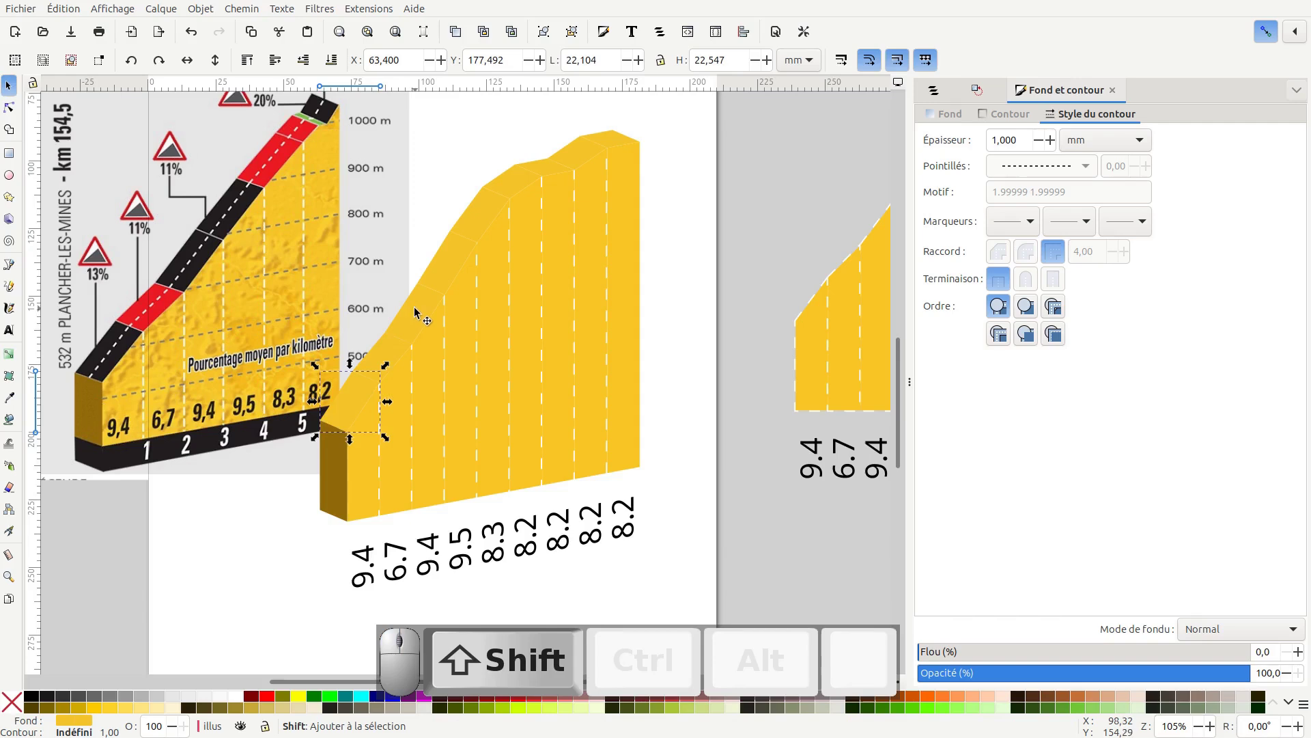
pyautogui.keyDown('shift'); pyautogui.click(415, 306); pyautogui.keyUp('shift')
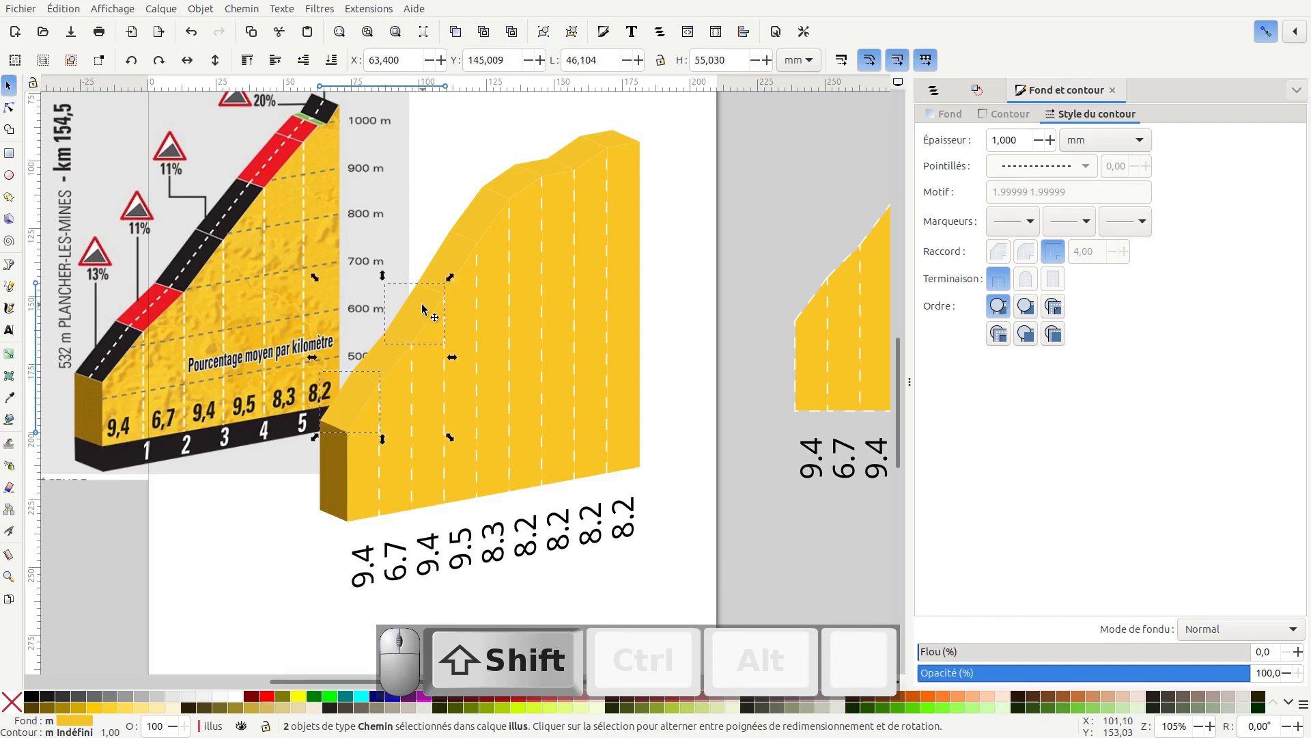
pyautogui.keyDown('shift'); pyautogui.click(441, 267); pyautogui.keyUp('shift')
pyautogui.keyDown('shift'); pyautogui.click(601, 140); pyautogui.keyUp('shift')
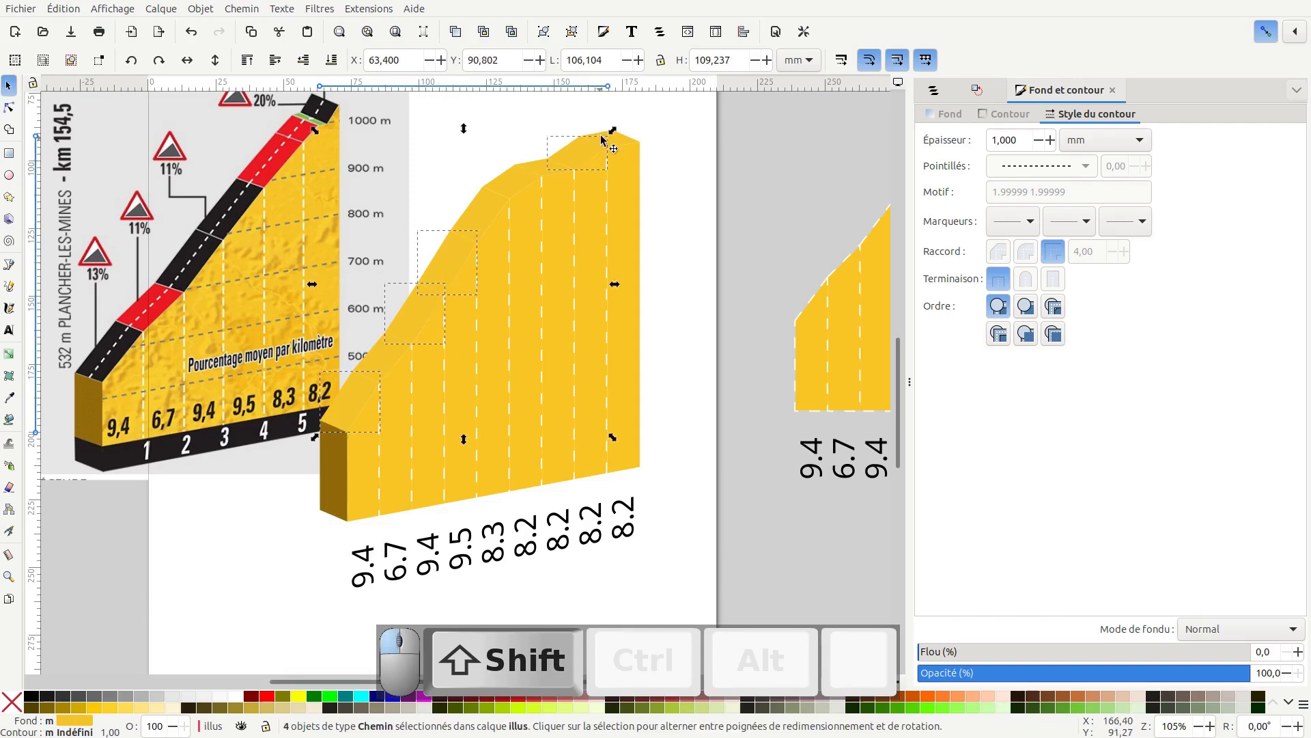
pyautogui.keyDown('shift'); pyautogui.click(620, 142); pyautogui.keyUp('shift')
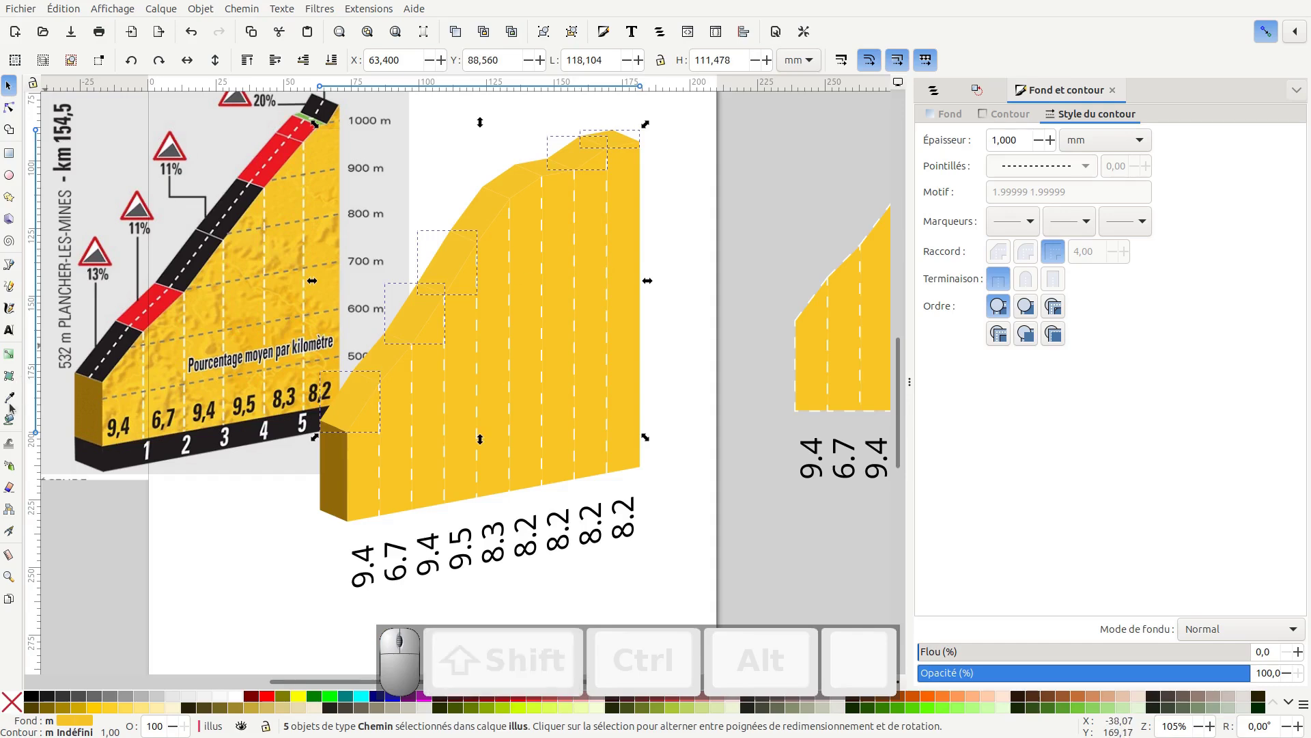
pyautogui.press('d')
pyautogui.click(116, 354)
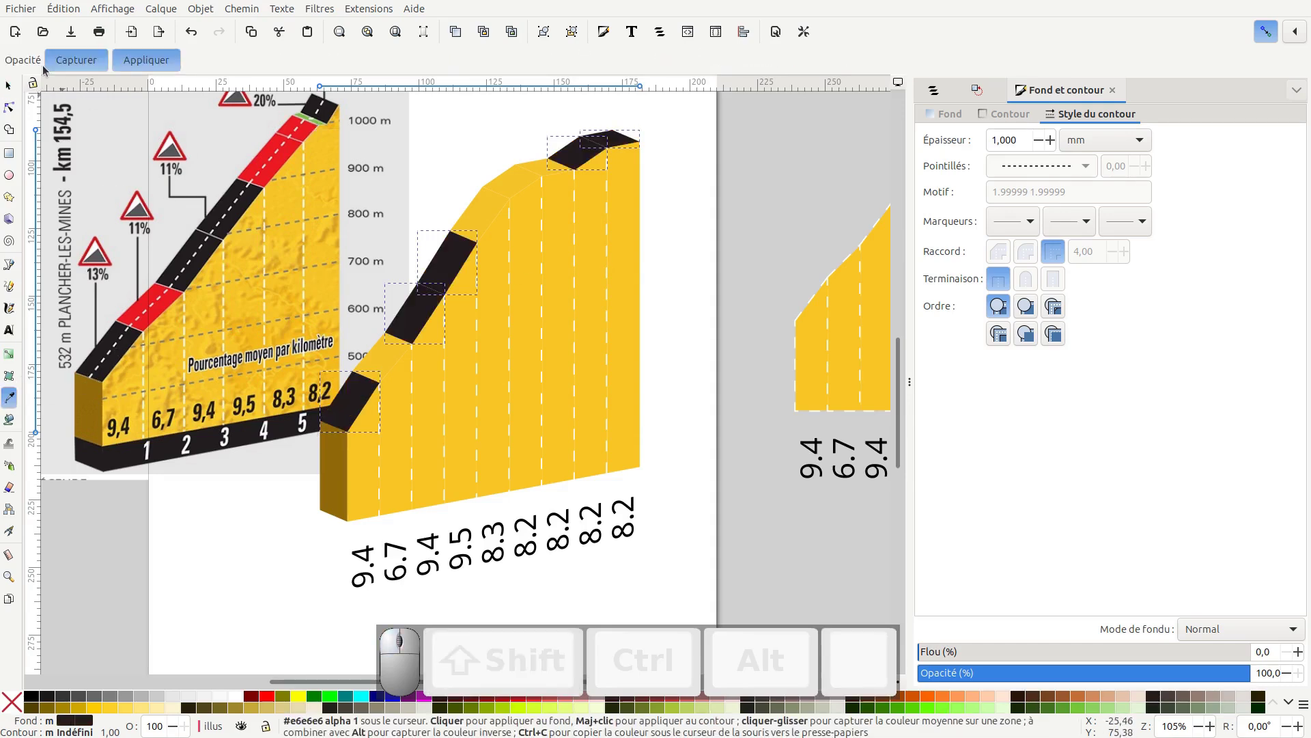
pyautogui.click(10, 85)
pyautogui.press('Escape')
# Fill the second, fifth and sixth road segments with the red sampled from the reference road
pyautogui.click(383, 362)
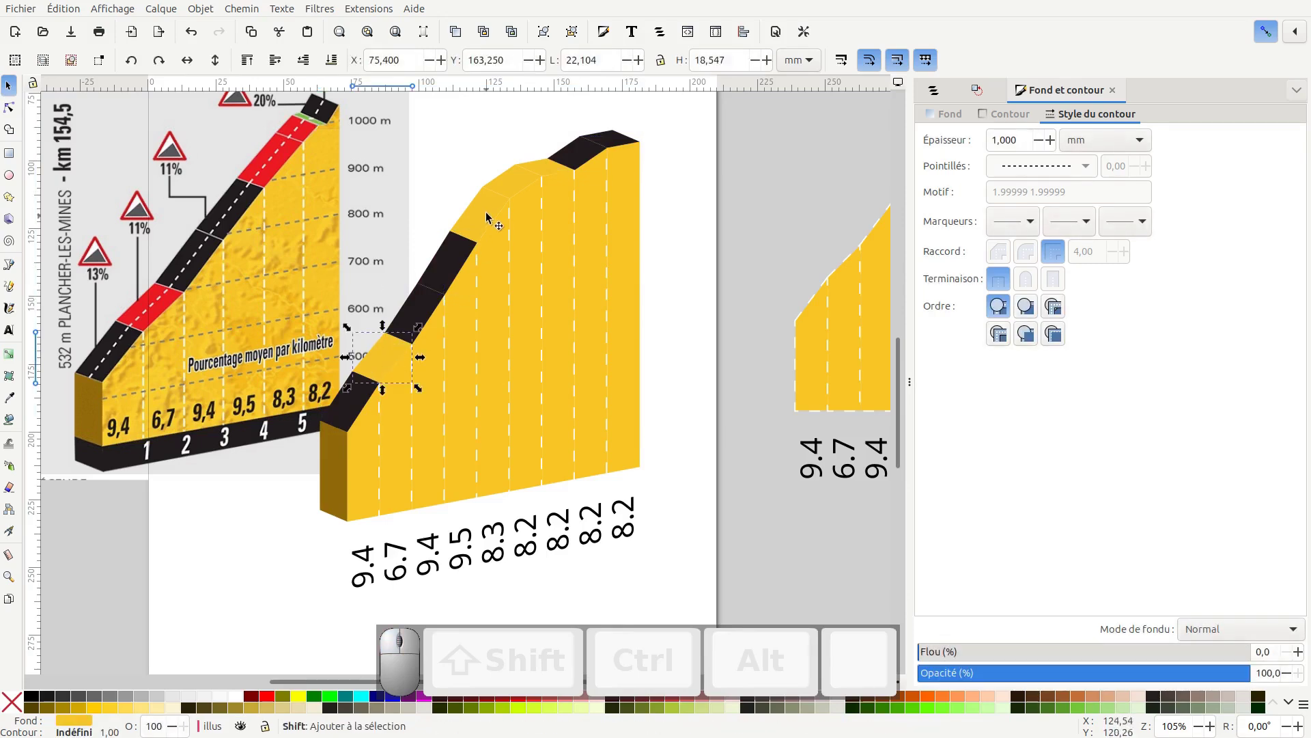
pyautogui.keyDown('shift'); pyautogui.click(494, 217); pyautogui.keyUp('shift')
pyautogui.keyDown('shift'); pyautogui.click(507, 185); pyautogui.keyUp('shift')
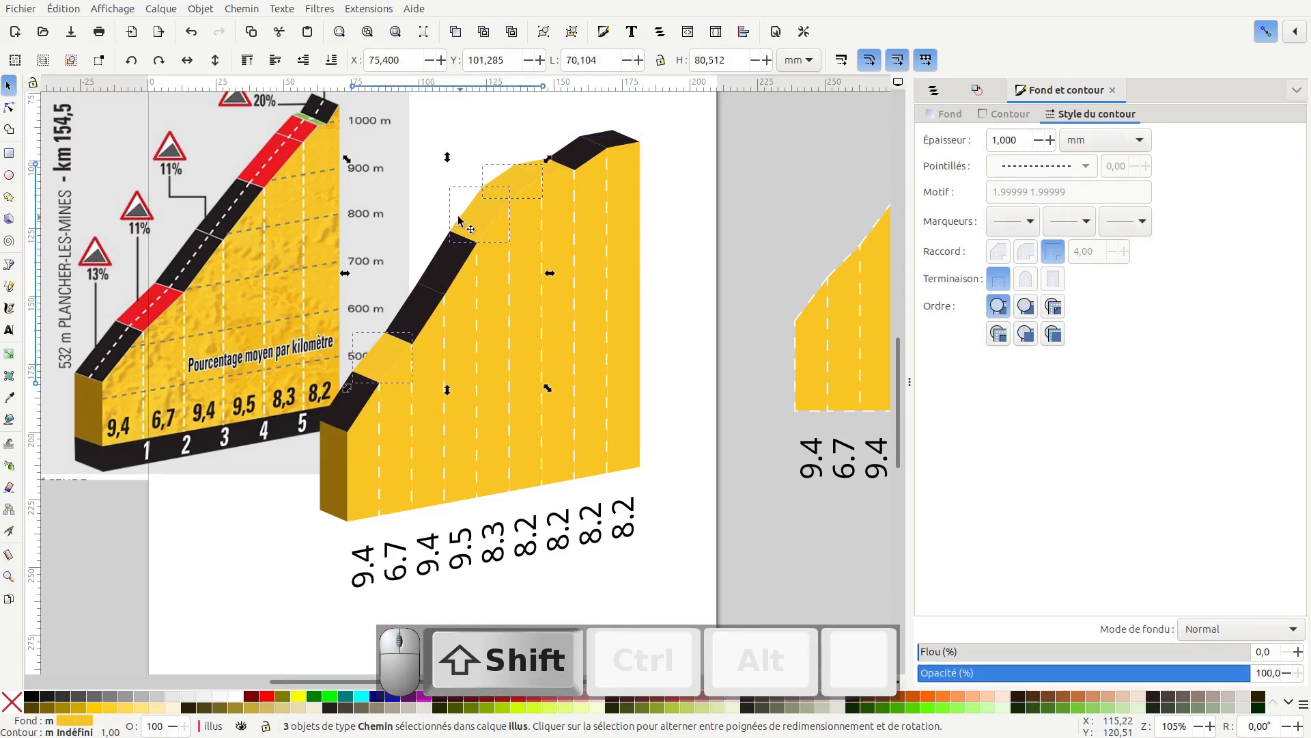
pyautogui.press('d')
pyautogui.click(282, 158)
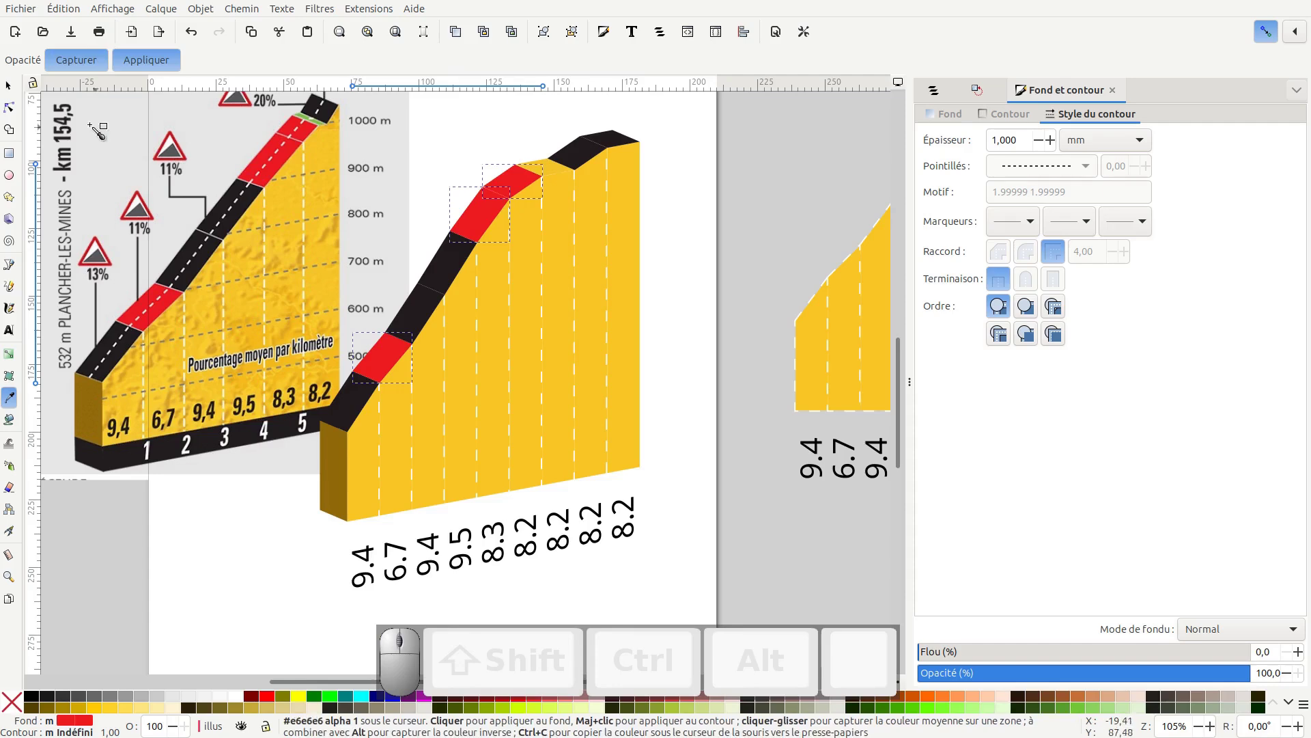
pyautogui.press('s')
# Fill the seventh road segment with the green sampled from the reference road near the summit
pyautogui.click(551, 171)
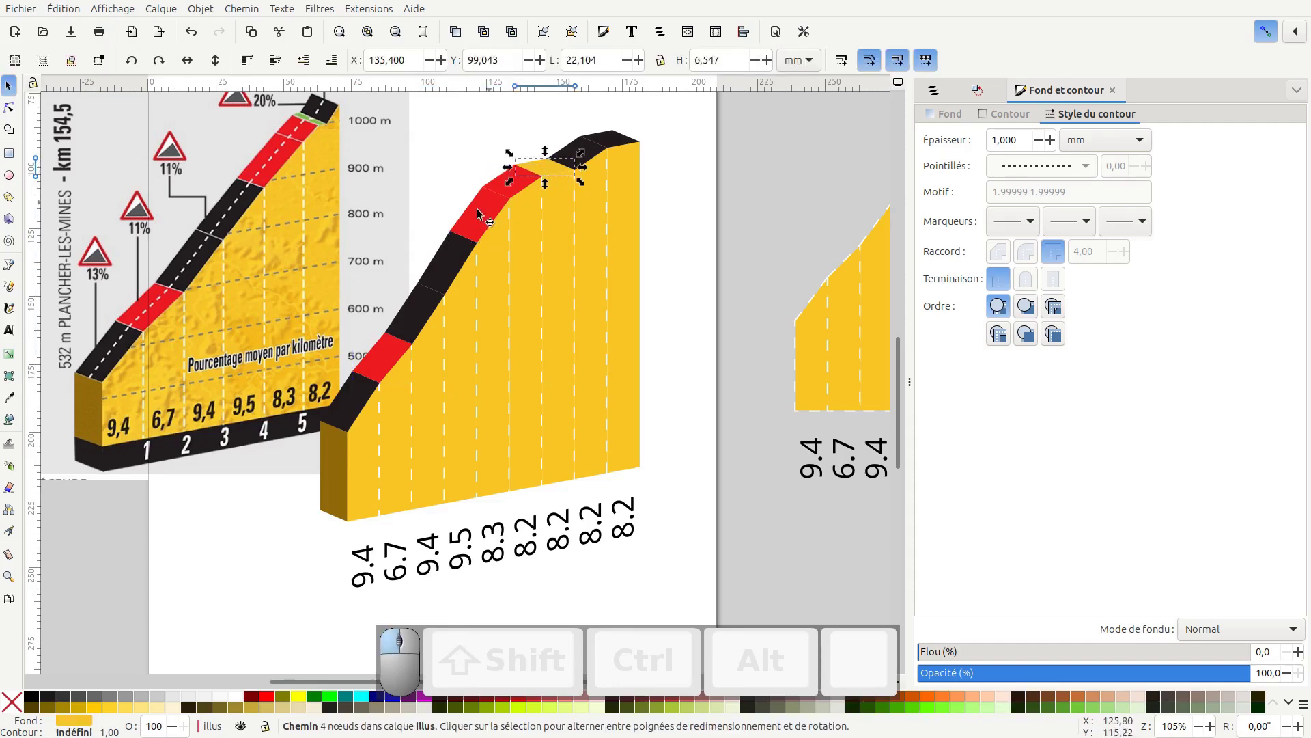
pyautogui.press('d')
pyautogui.click(322, 125)
pyautogui.press('s')
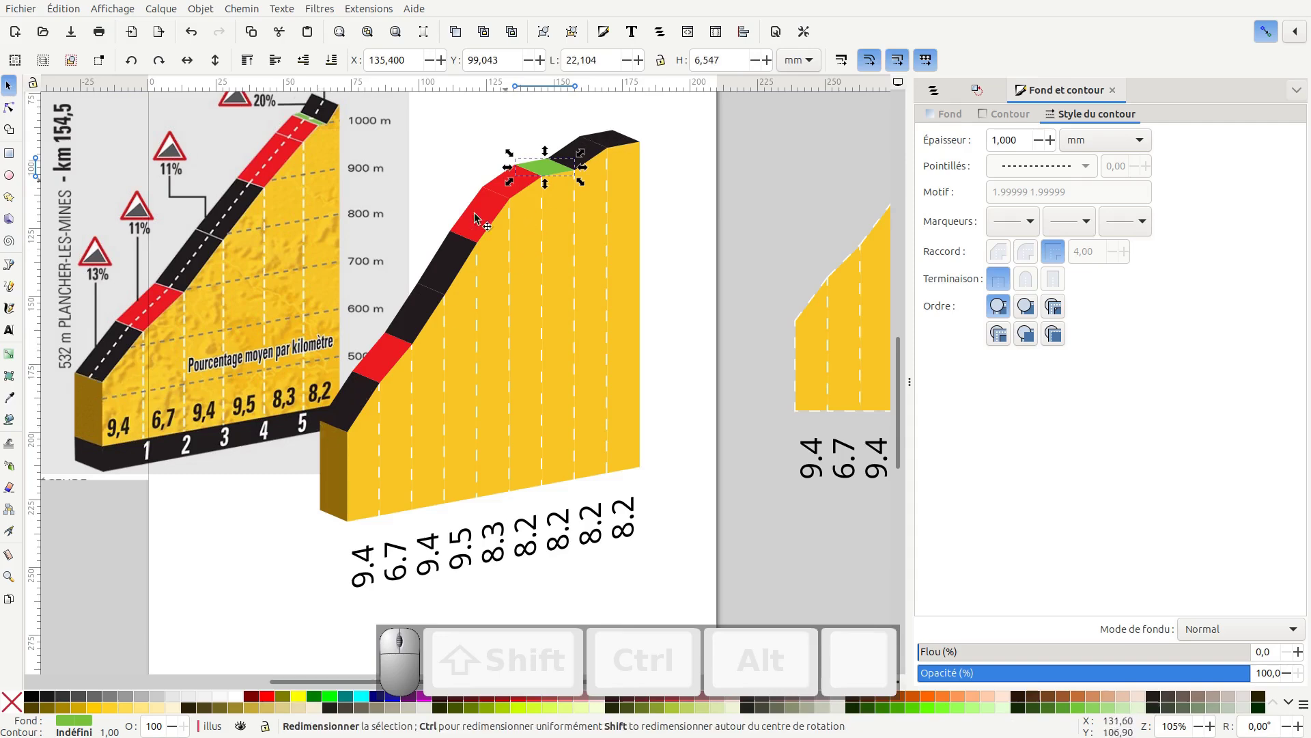
# Draw an open centre line with the Pen tool through the midpoints of the road segment edges, from the side face to the summit
pyautogui.click(9, 265)
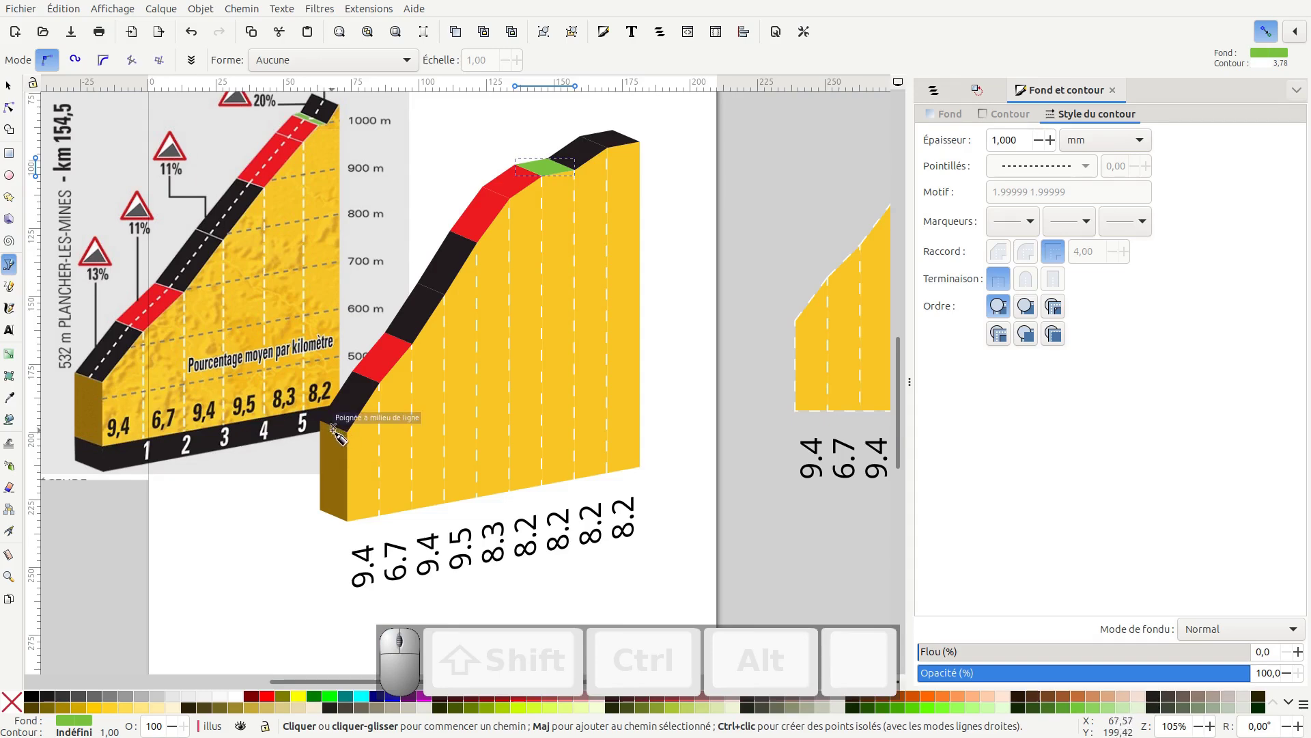
pyautogui.click(333, 426)
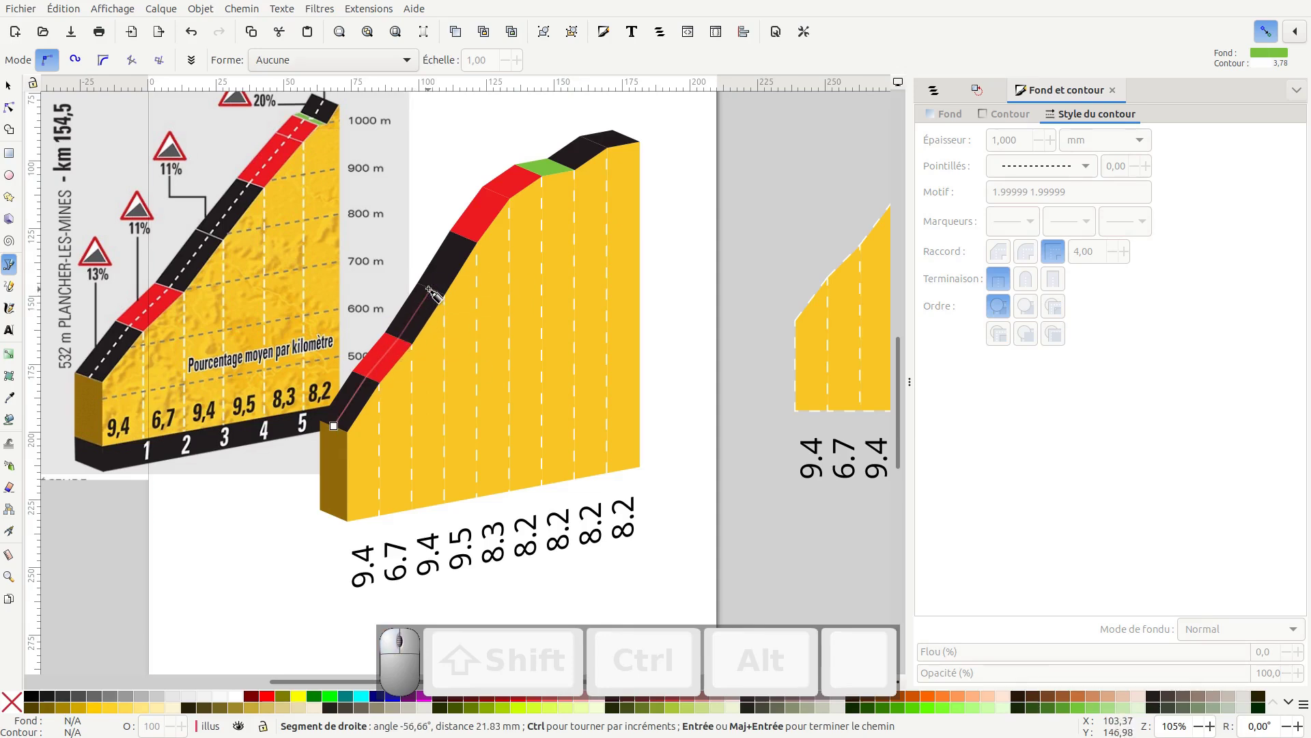
pyautogui.click(482, 185)
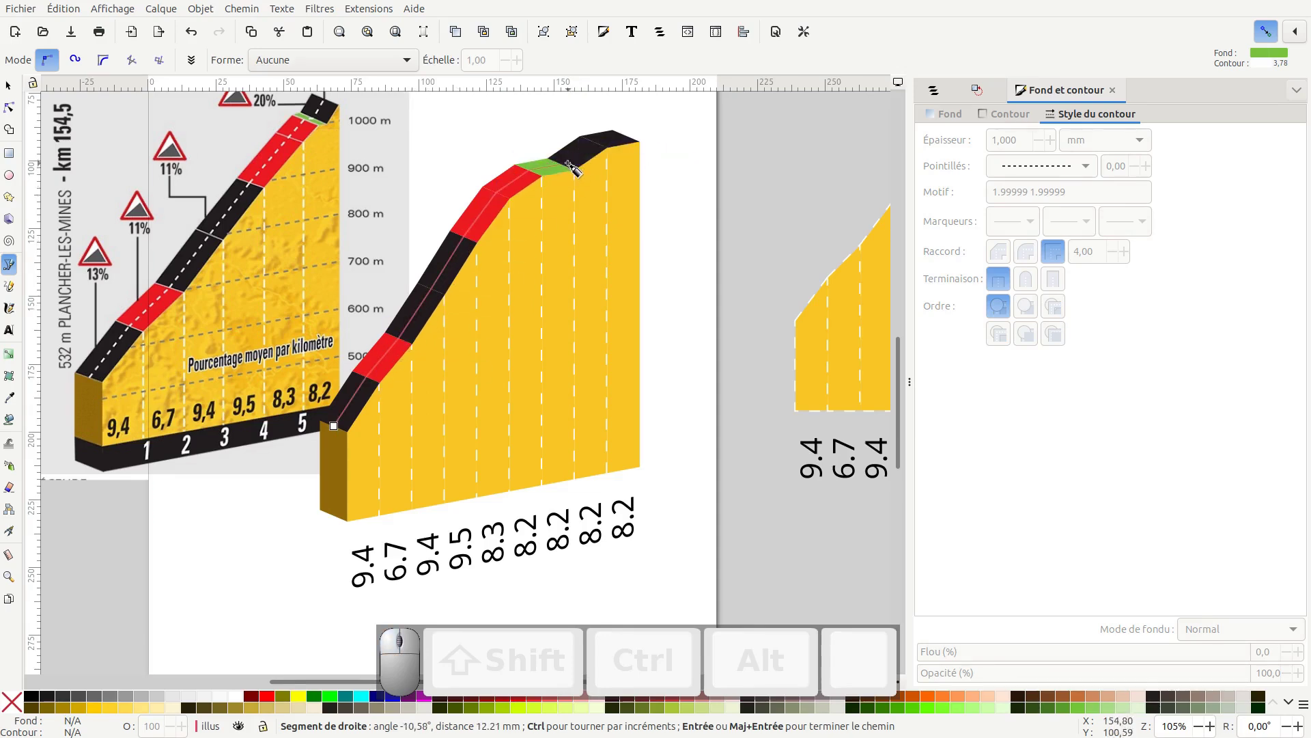
pyautogui.click(561, 164)
pyautogui.click(593, 143)
pyautogui.click(637, 141)
pyautogui.press('Return')
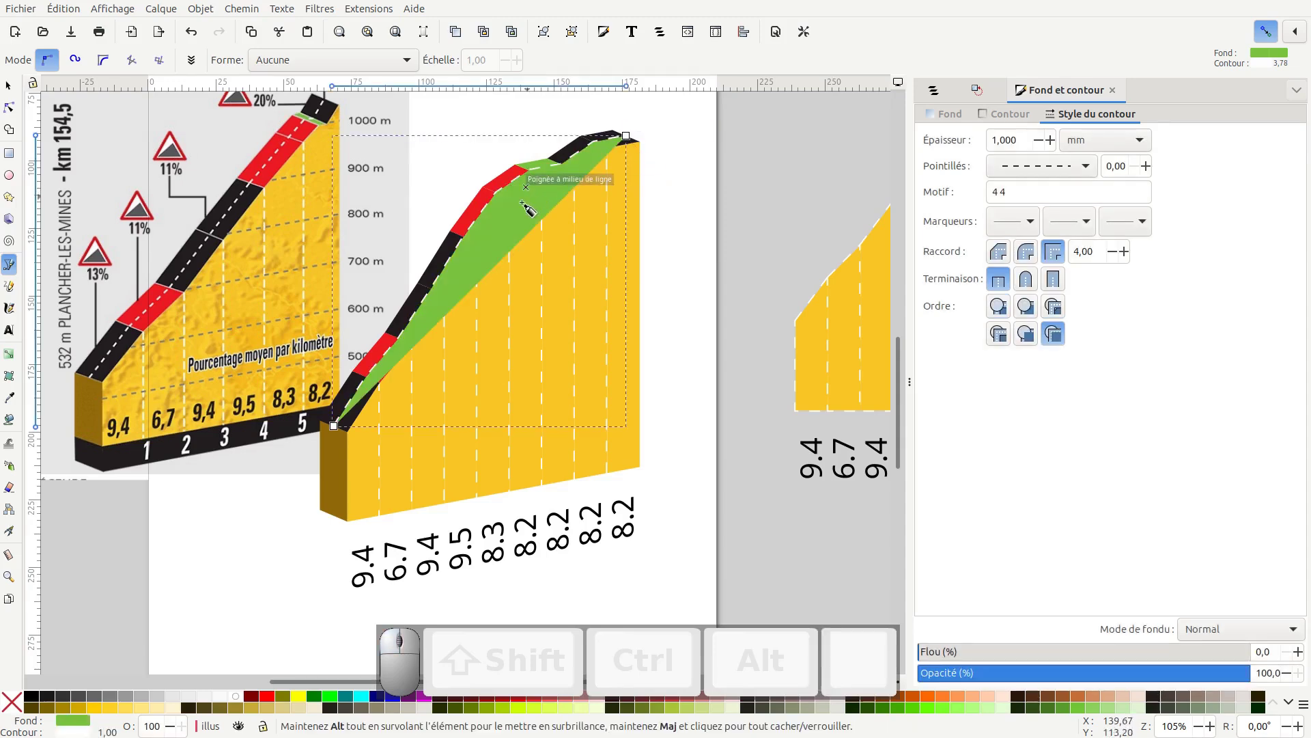
# Remove the centre line's fill and set its stroke width to 0,5 mm
pyautogui.click(13, 701)
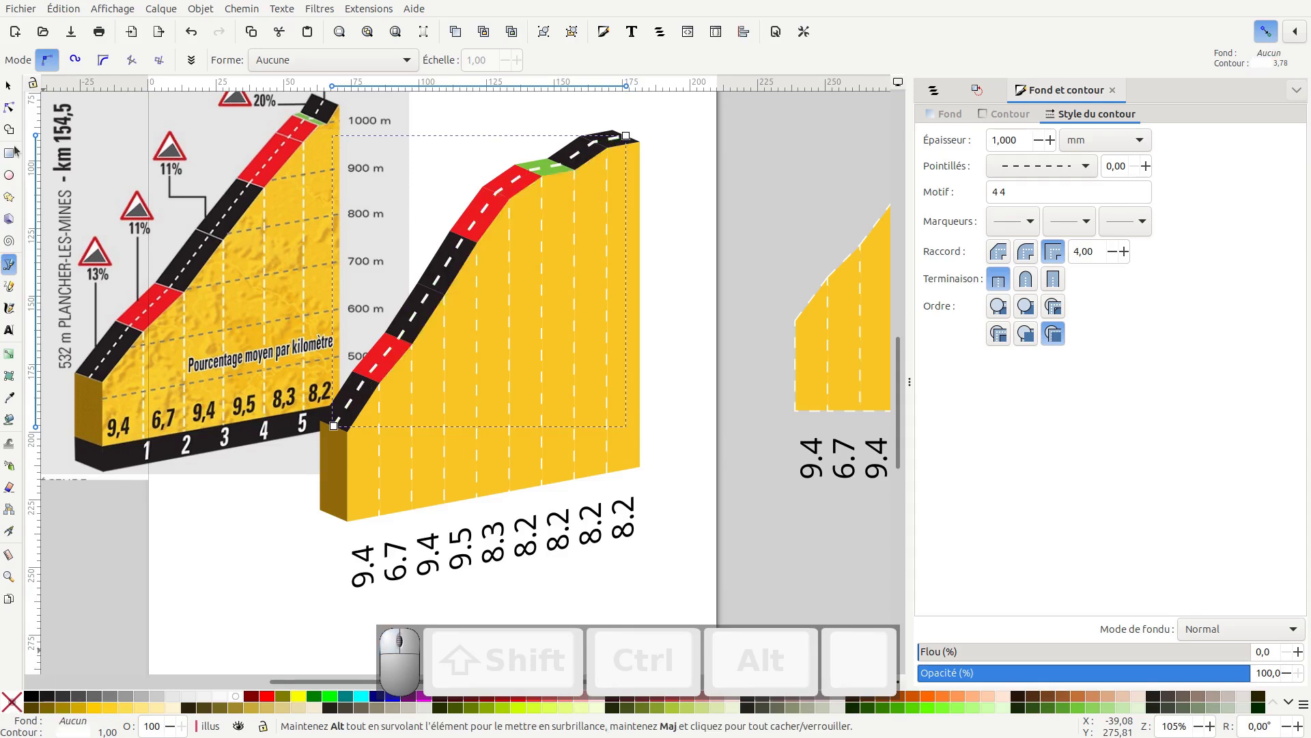
pyautogui.moveTo(1015, 136); pyautogui.dragTo(902, 138)
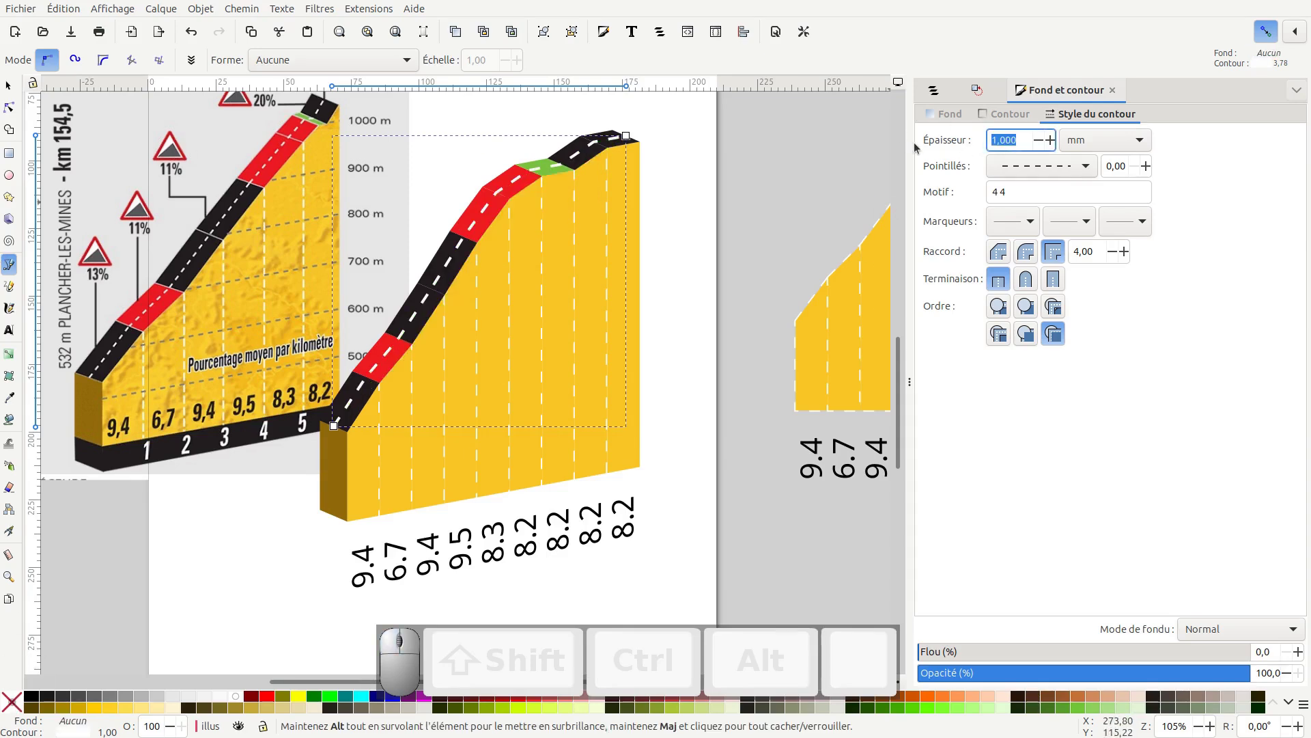
pyautogui.write('0,5')
pyautogui.press('Return')
pyautogui.click(9, 86)
pyautogui.click(698, 418)
pyautogui.moveTo(706, 469); pyautogui.dragTo(690, 444)
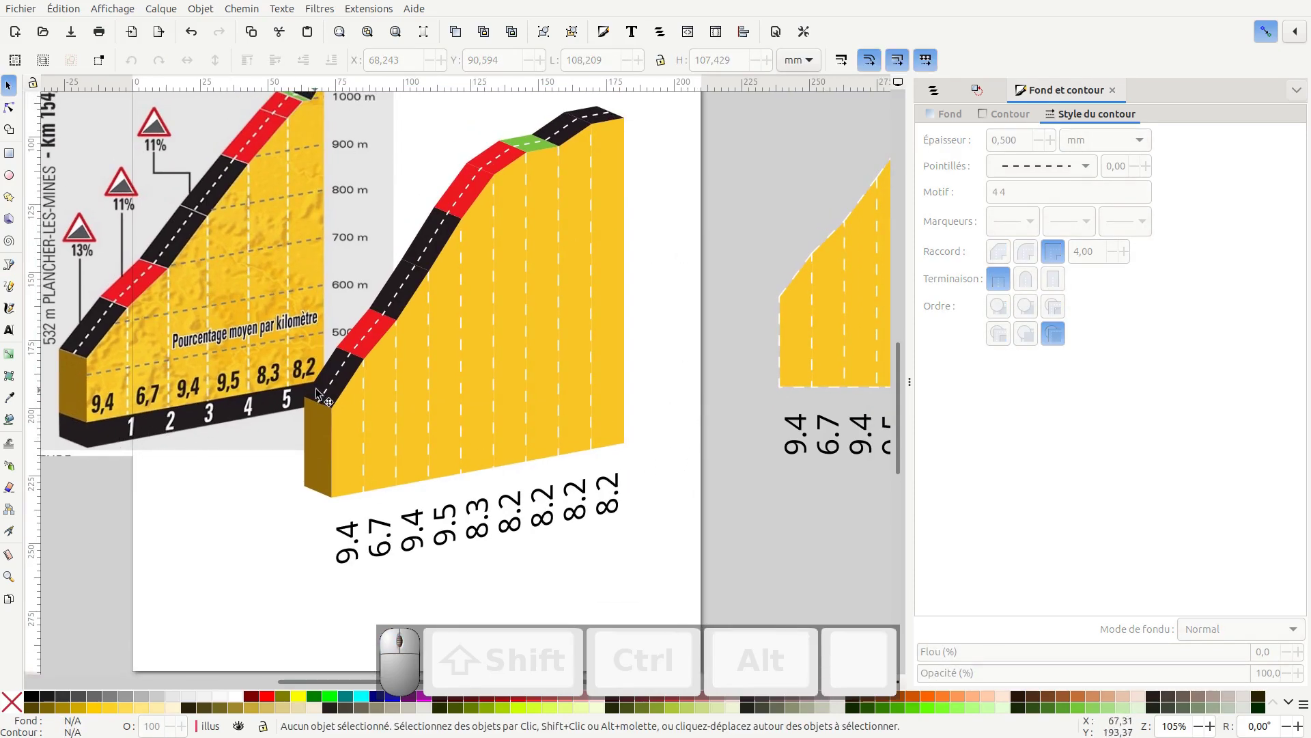
# Draw a rectangle about 108,5 × 10,2 mm across the base of the flat chart's yellow bars, in the chart's own layer
pyautogui.moveTo(688, 480); pyautogui.dragTo(488, 450)
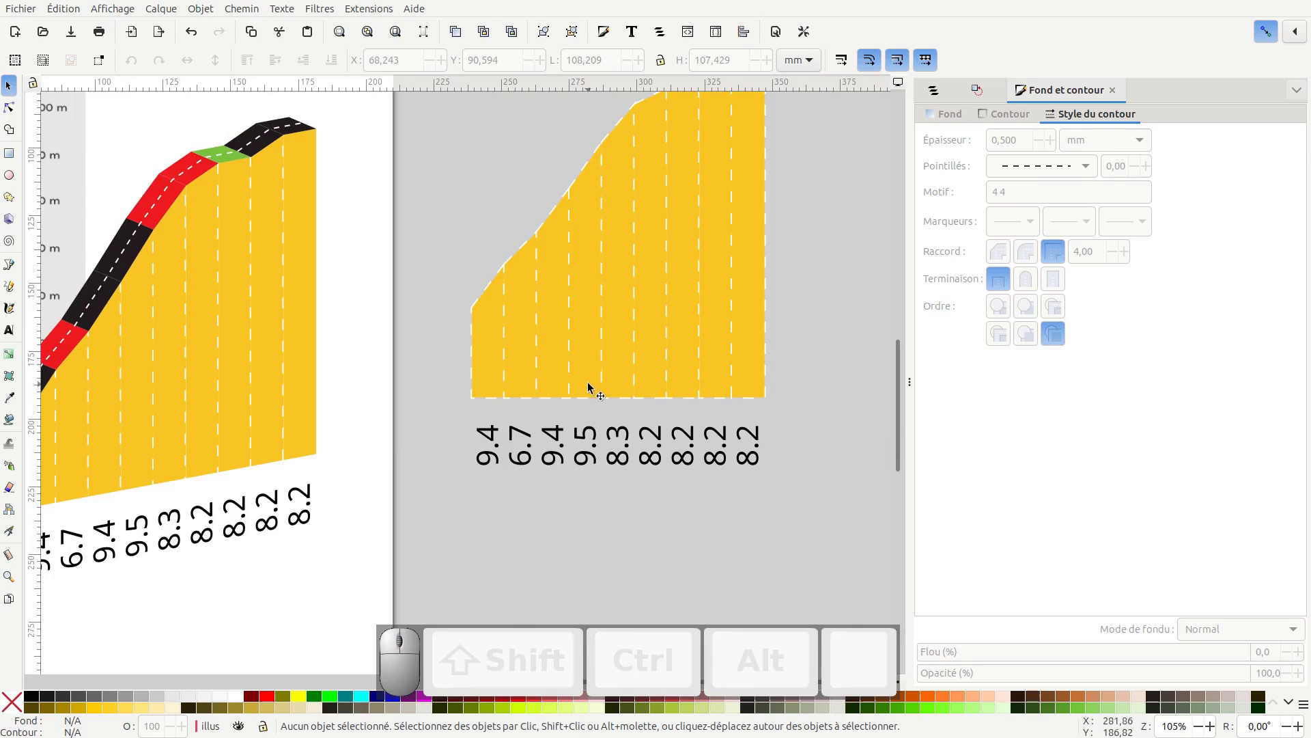
pyautogui.moveTo(588, 387); pyautogui.dragTo(595, 415)
pyautogui.click(934, 92)
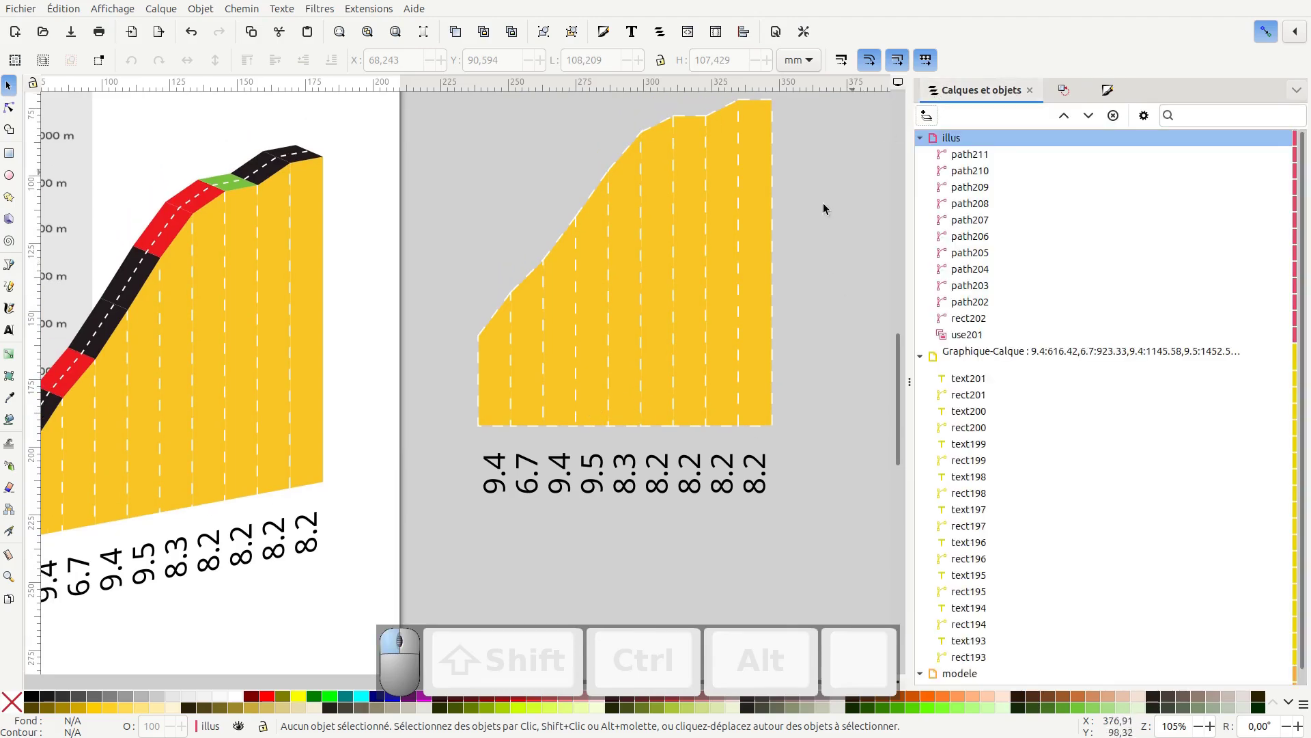
pyautogui.click(661, 360)
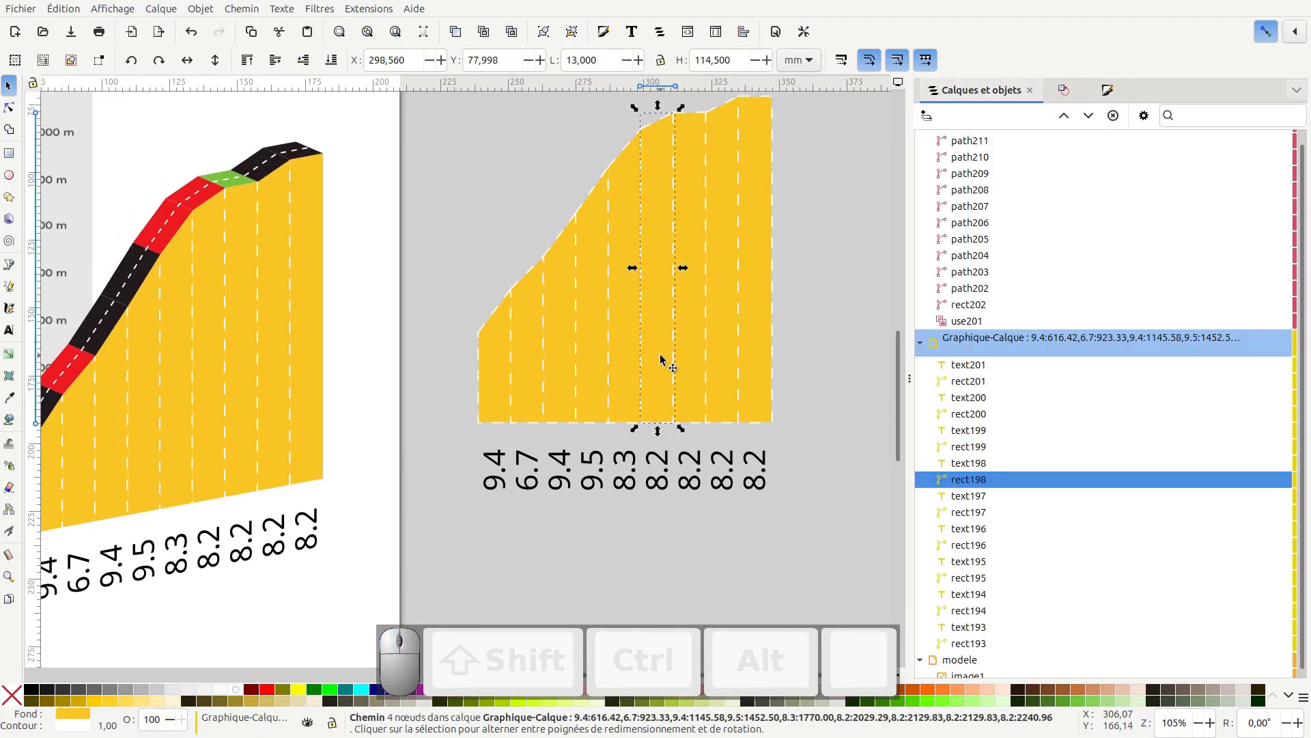
pyautogui.click(9, 154)
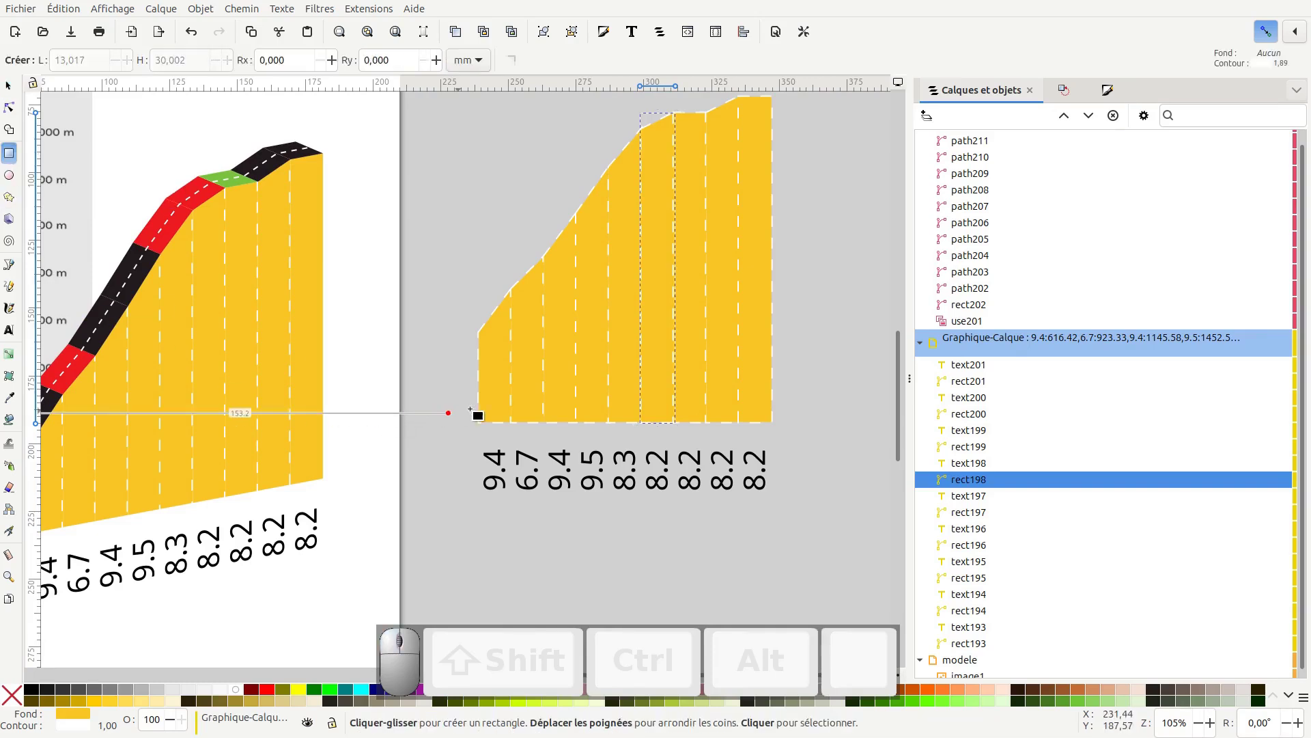
pyautogui.moveTo(479, 421); pyautogui.dragTo(773, 395)
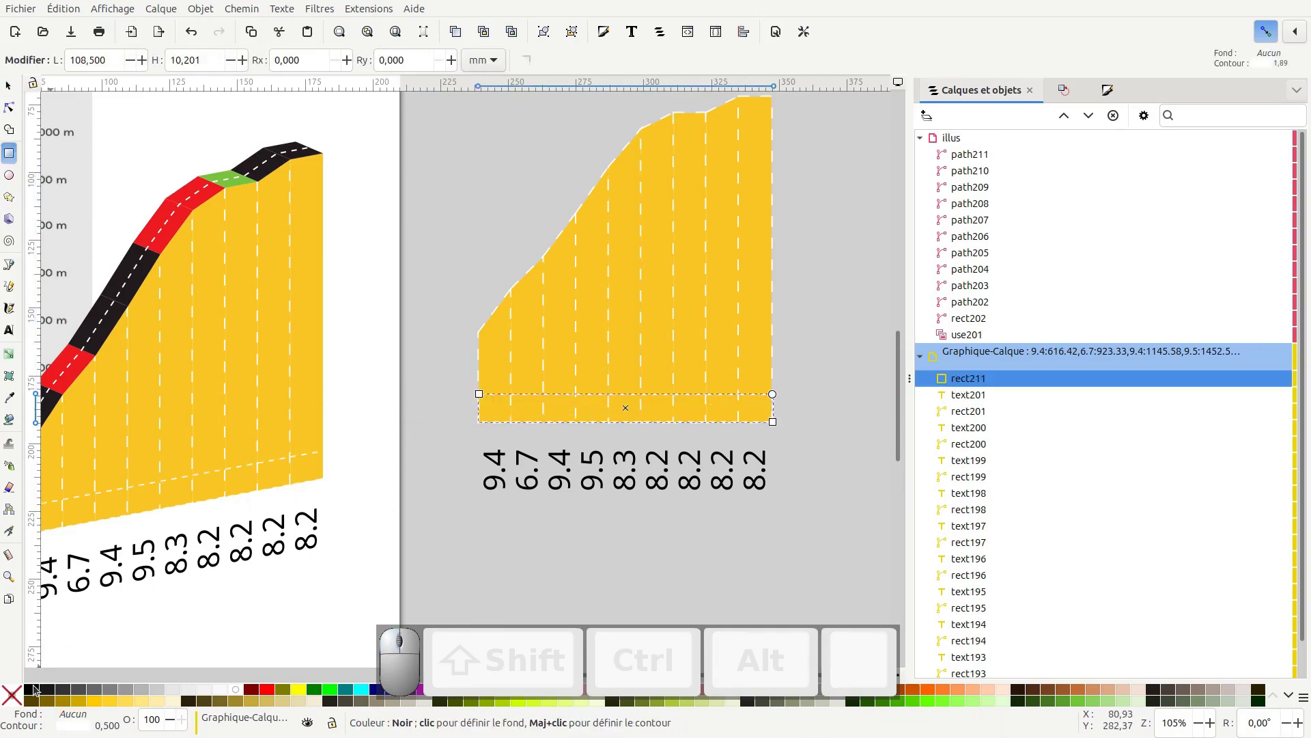
# Give the base rectangle of the flat chart a black fill and a black stroke
pyautogui.scroll(-3, 142, 545)
pyautogui.hscroll(-4, 142, 544)
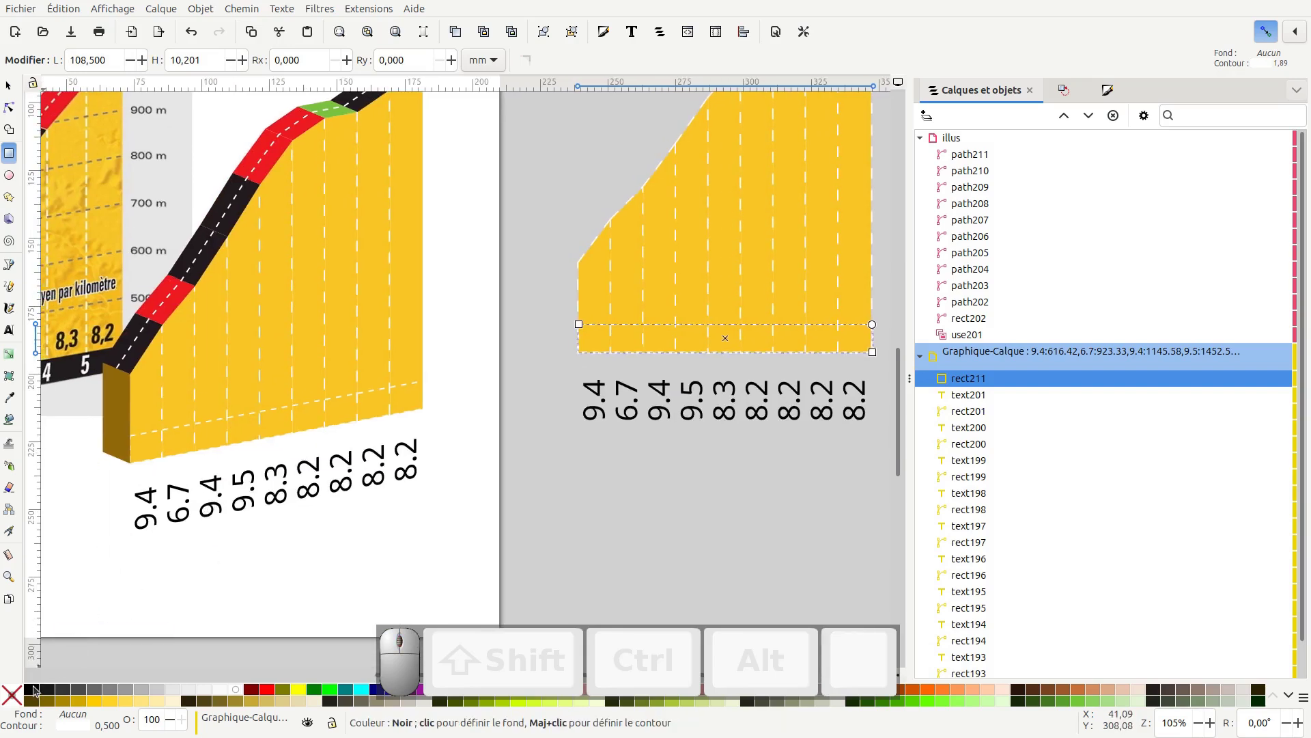
pyautogui.click(33, 690)
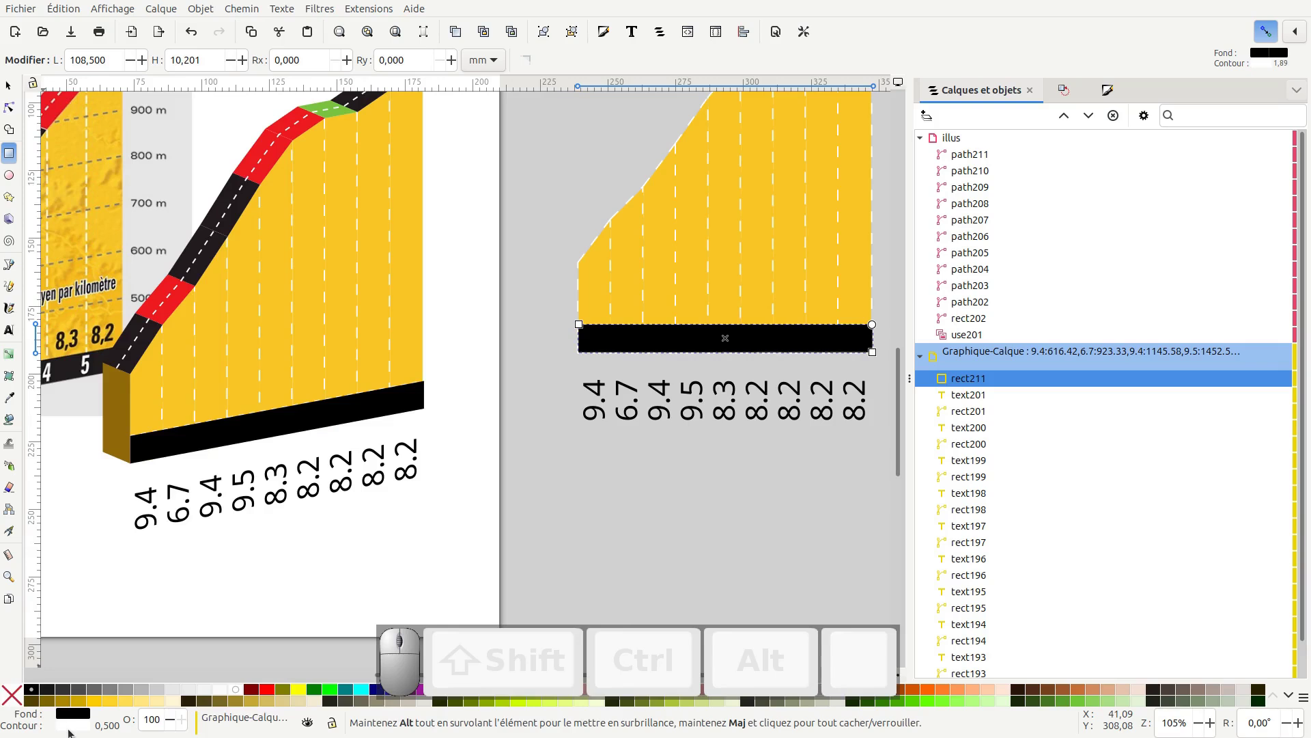
pyautogui.rightClick(71, 729)
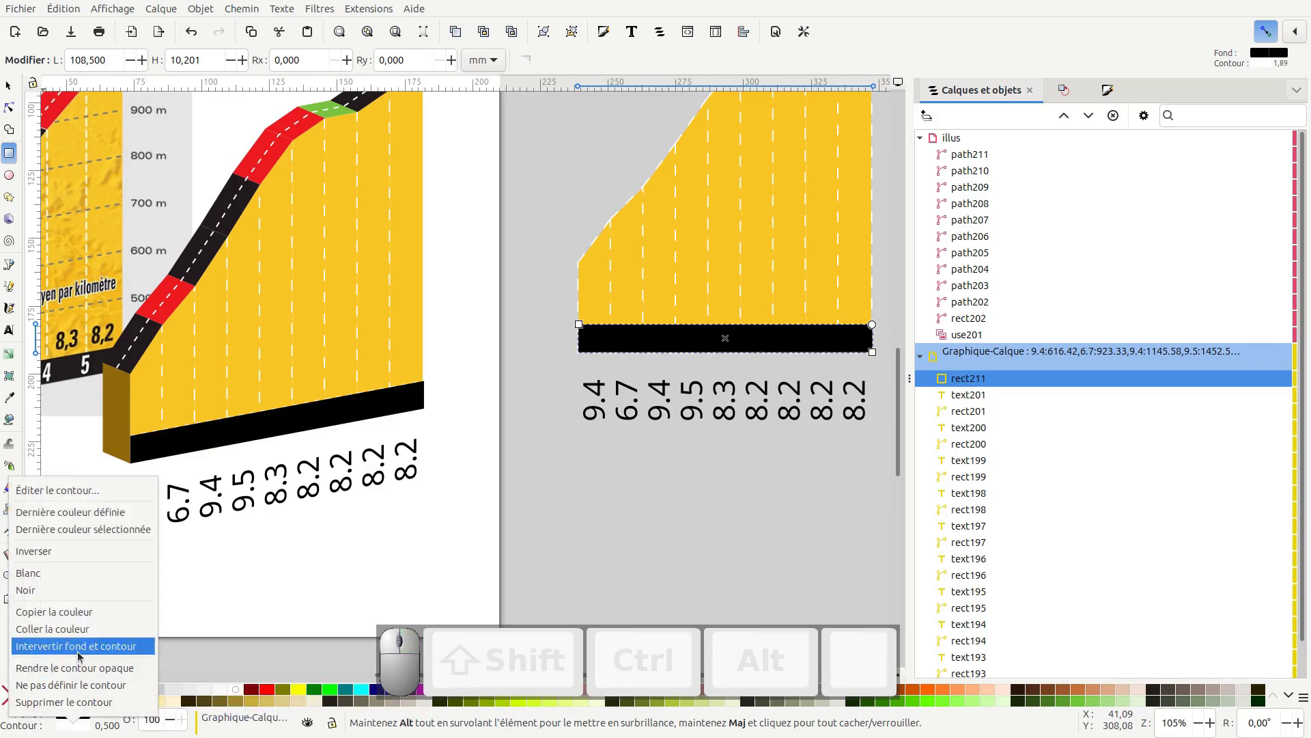
pyautogui.click(82, 591)
pyautogui.press('s')
pyautogui.click(559, 515)
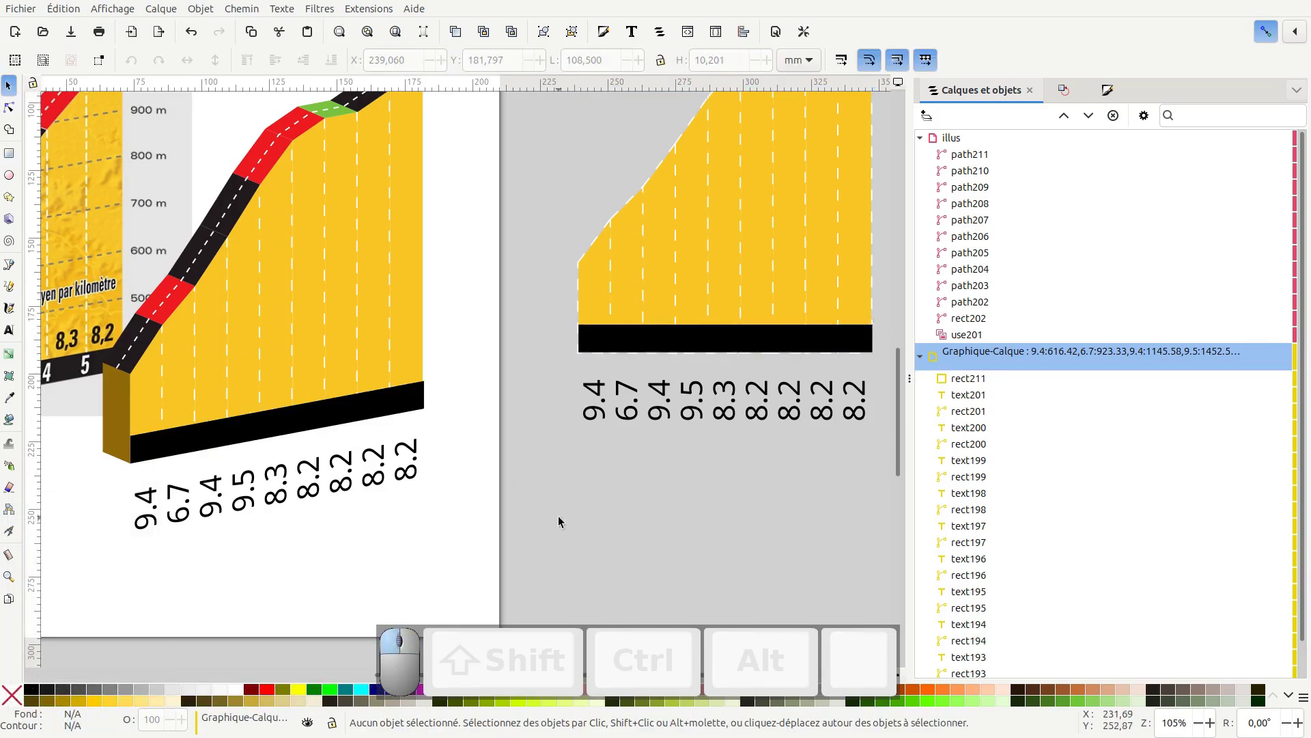
# Duplicate the brown side face, lower the copy's two top nodes to the black band's height, and fill it with the band's sampled black
pyautogui.hscroll(-7, 559, 515)
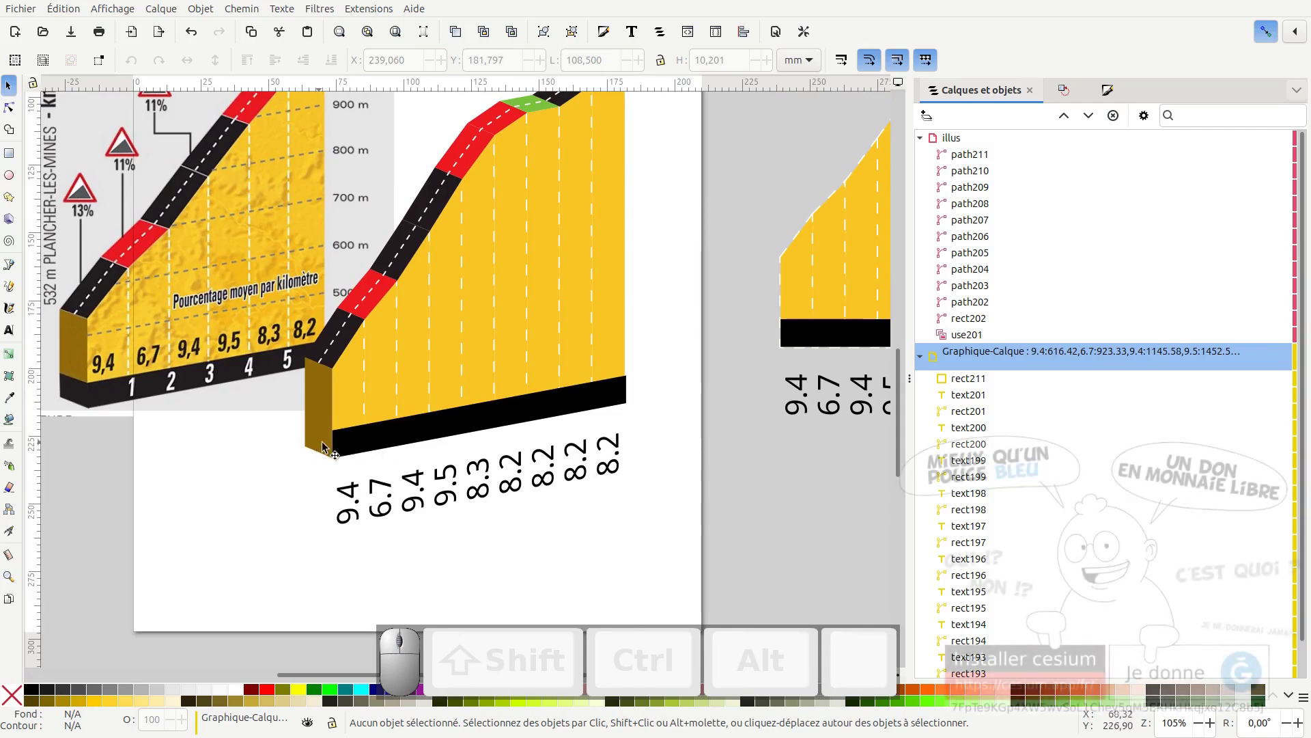
pyautogui.scroll(2, 323, 410)
pyautogui.click(326, 379)
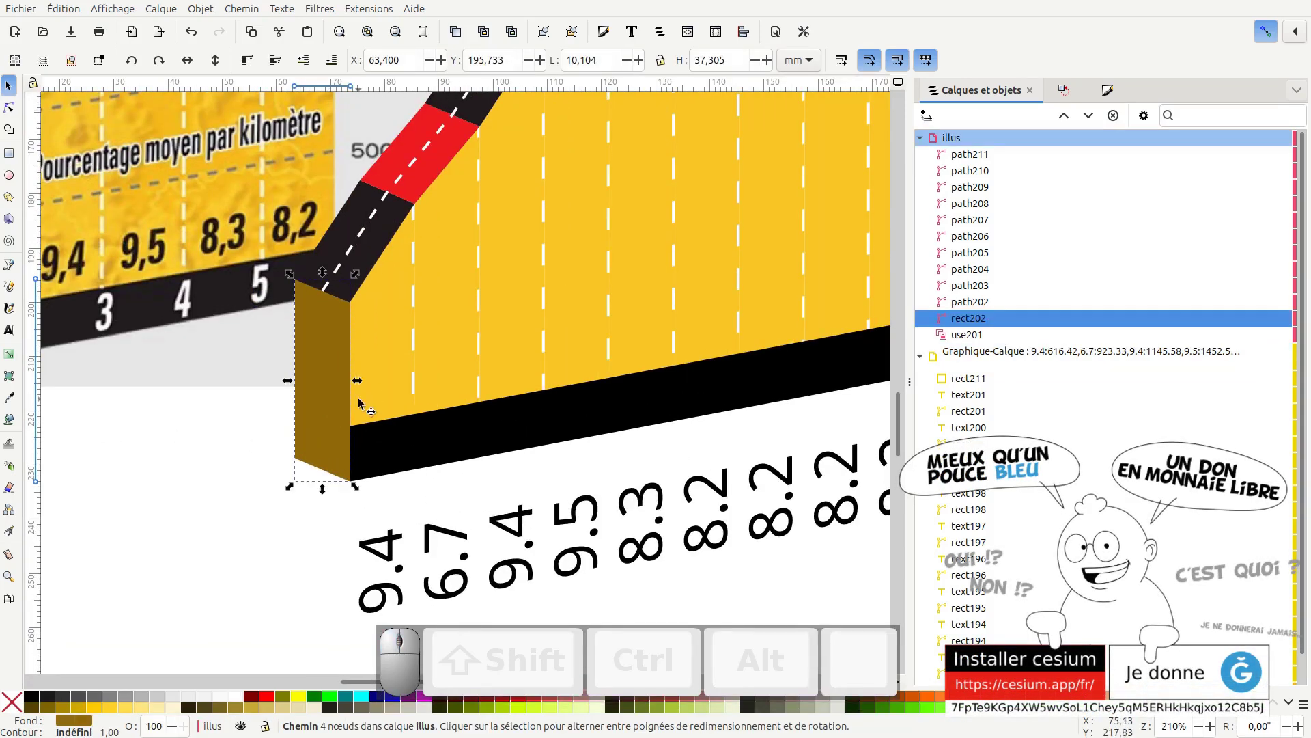
pyautogui.hotkey('ctrl', 'd')
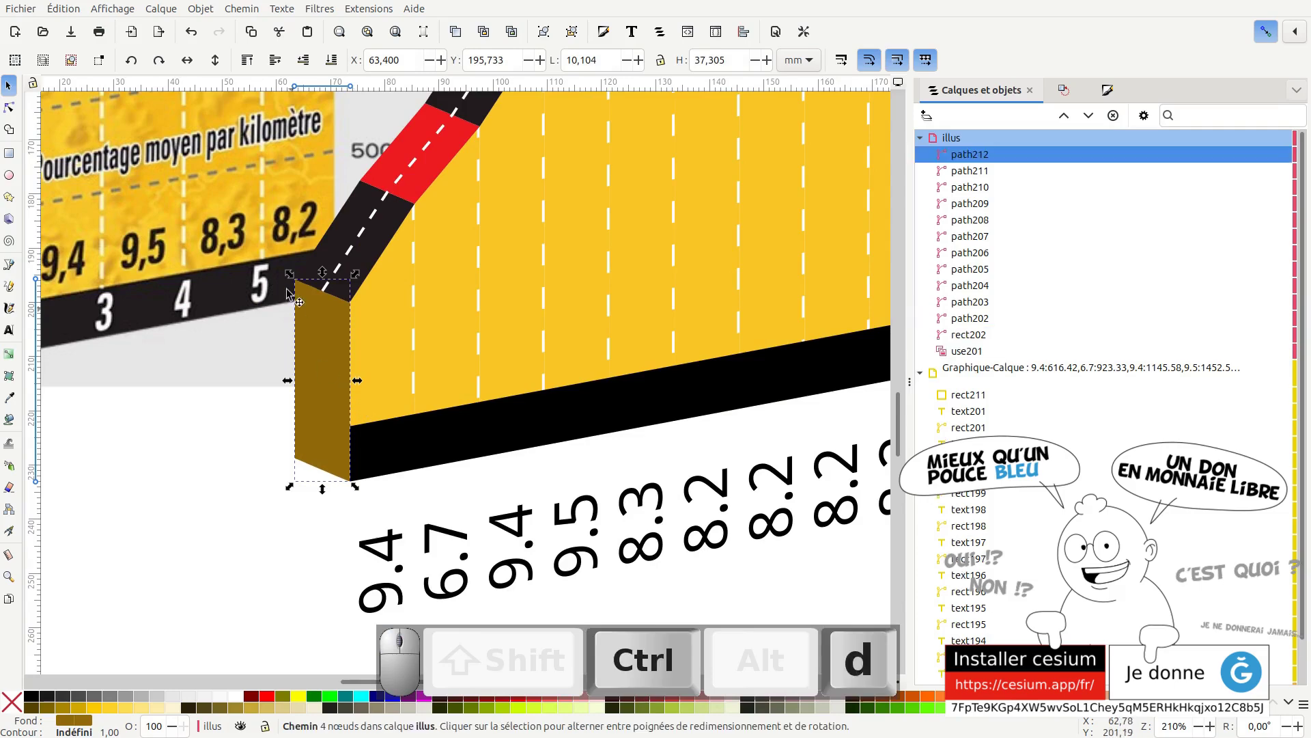
pyautogui.click(10, 107)
pyautogui.moveTo(270, 222); pyautogui.dragTo(345, 433)
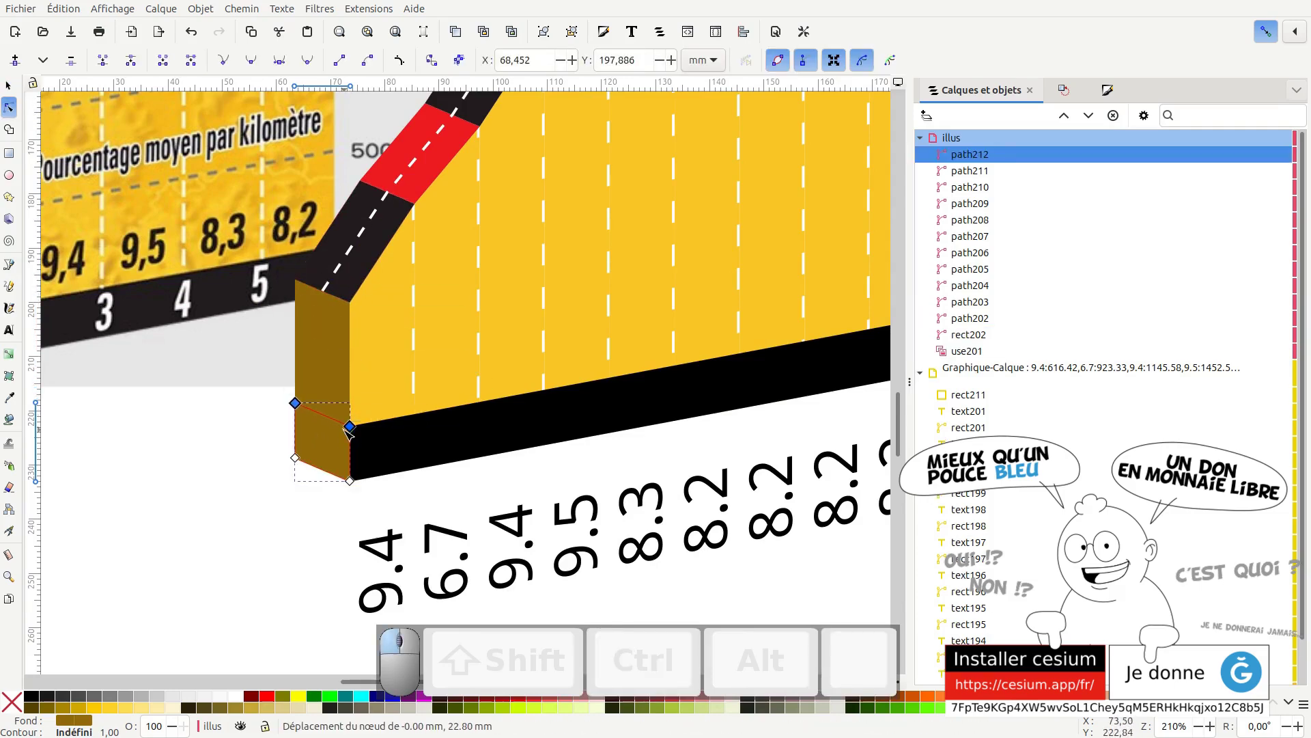
pyautogui.press('d')
pyautogui.click(425, 452)
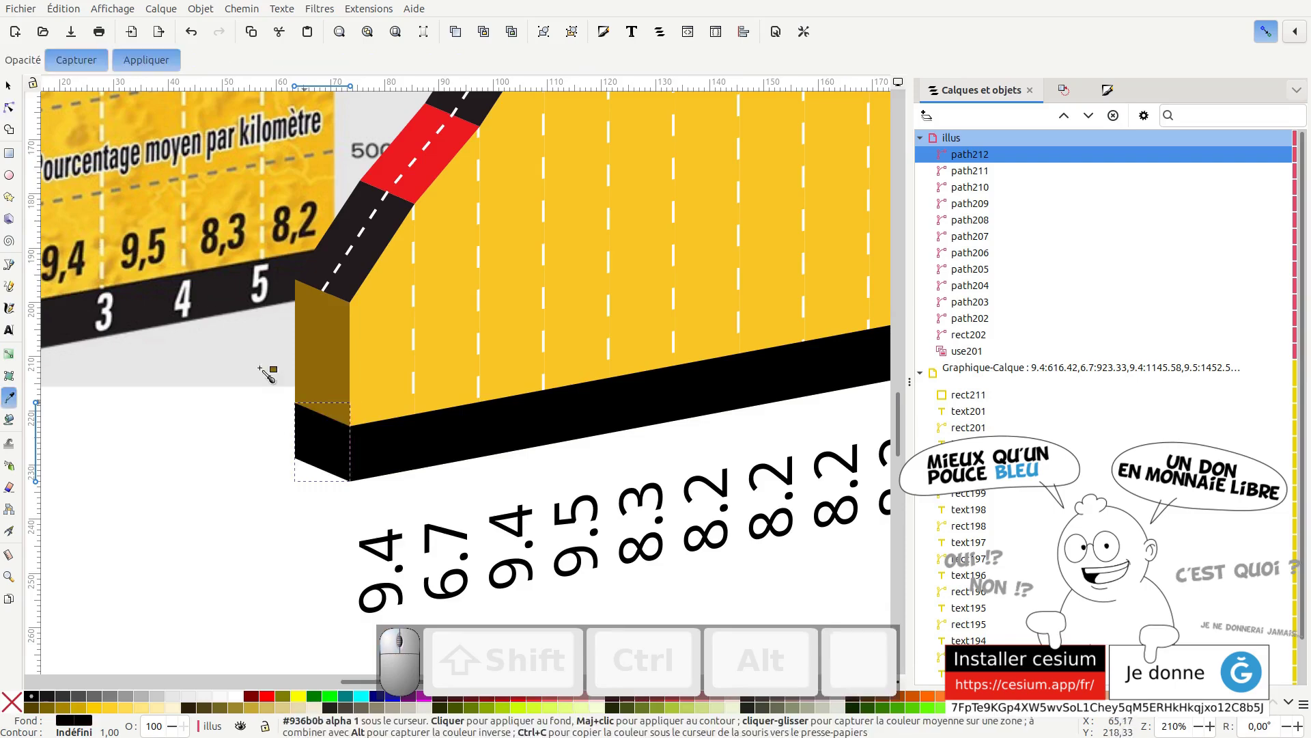
# Move the reference image off the page, to the left of the finished profile, at about X -153 mm, Y 69 mm
pyautogui.press('KP_Subtract')
pyautogui.press('KP_Subtract')
pyautogui.press('KP_Subtract')
pyautogui.press('KP_Subtract')
pyautogui.press('s')
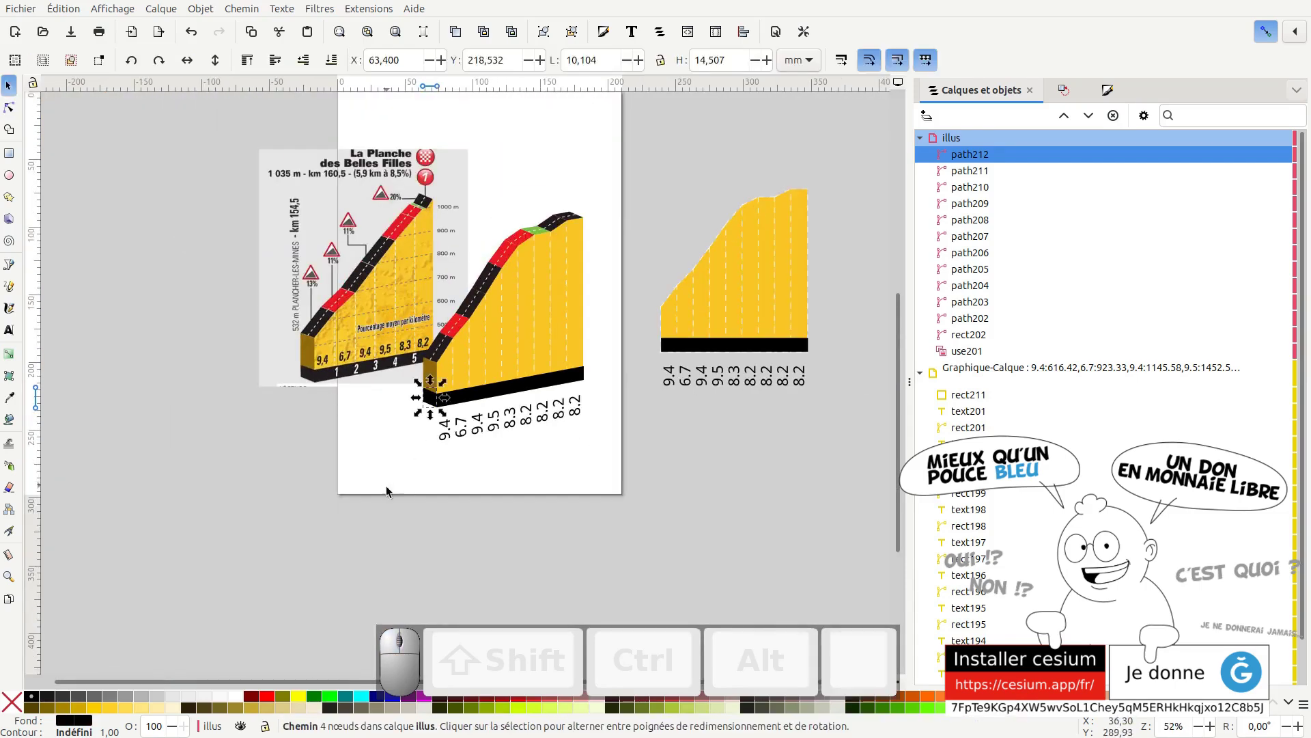
pyautogui.click(384, 477)
pyautogui.moveTo(422, 424); pyautogui.dragTo(390, 432)
pyautogui.click(358, 286)
pyautogui.moveTo(360, 286); pyautogui.dragTo(231, 321)
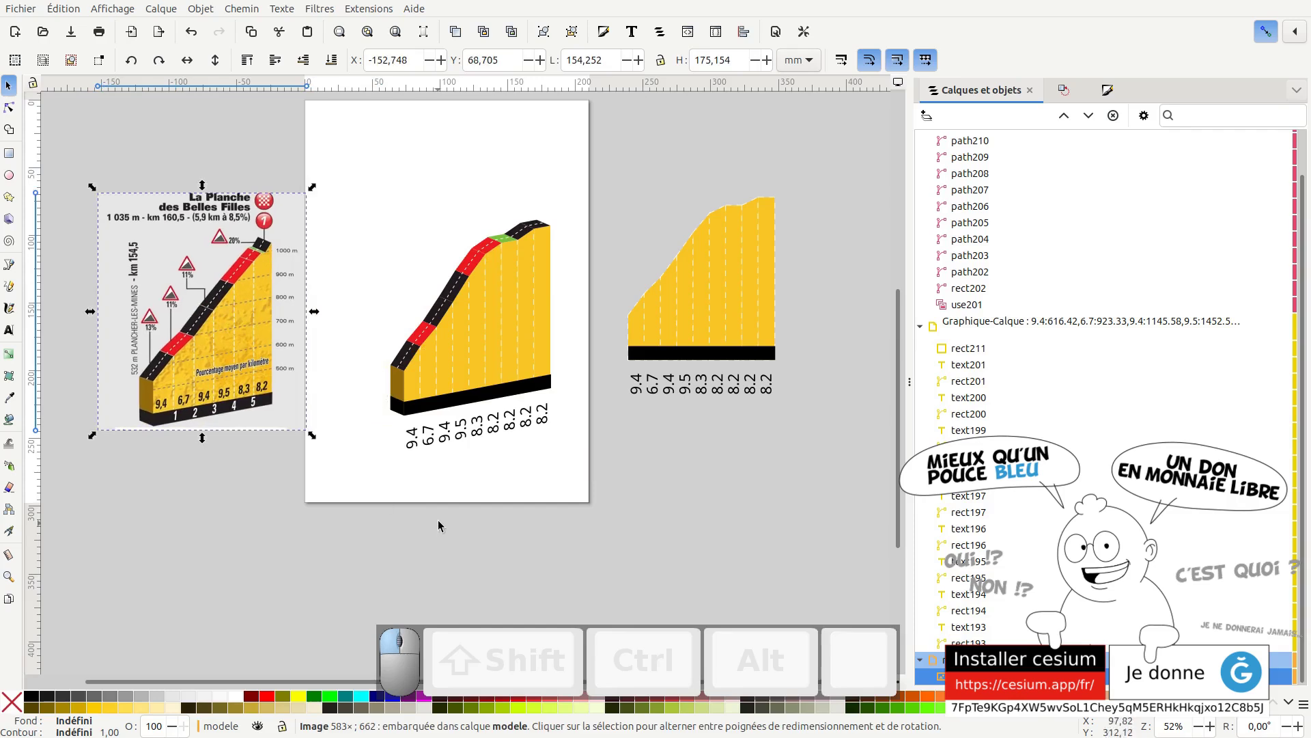
pyautogui.click(439, 530)
pyautogui.moveTo(490, 482); pyautogui.dragTo(496, 493)
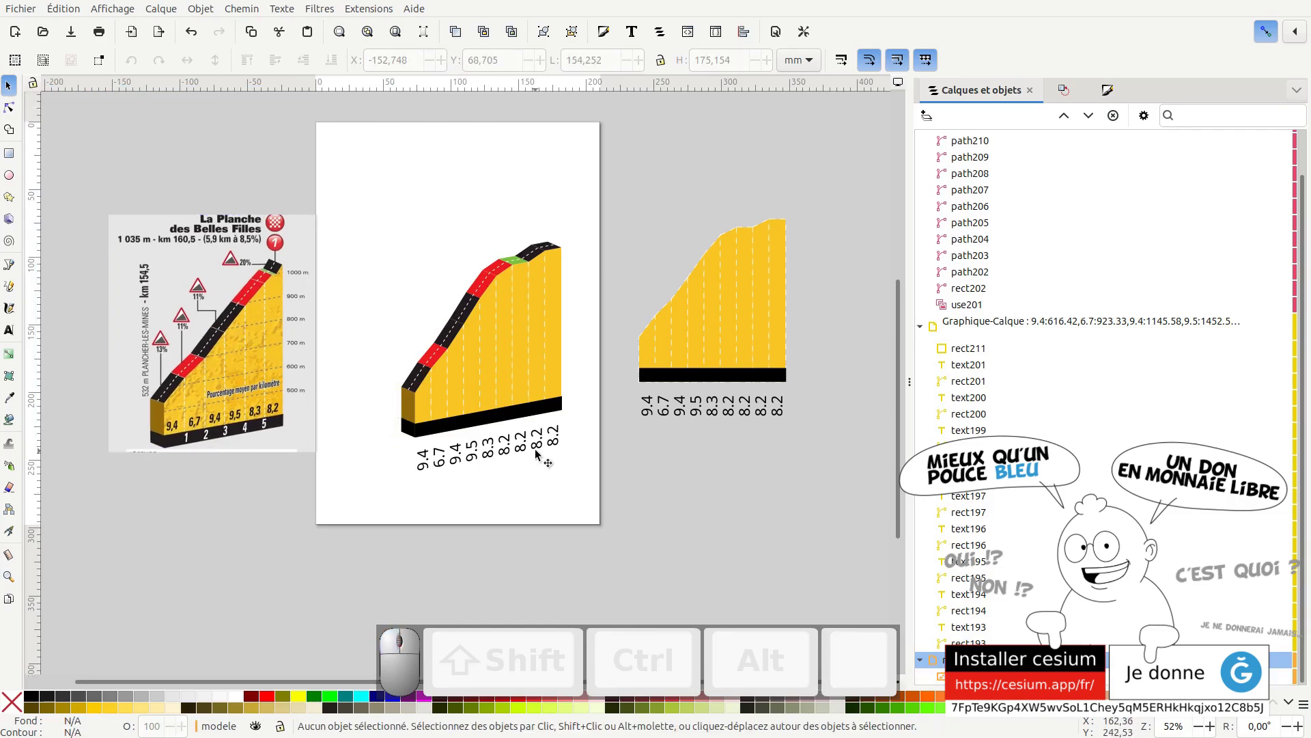